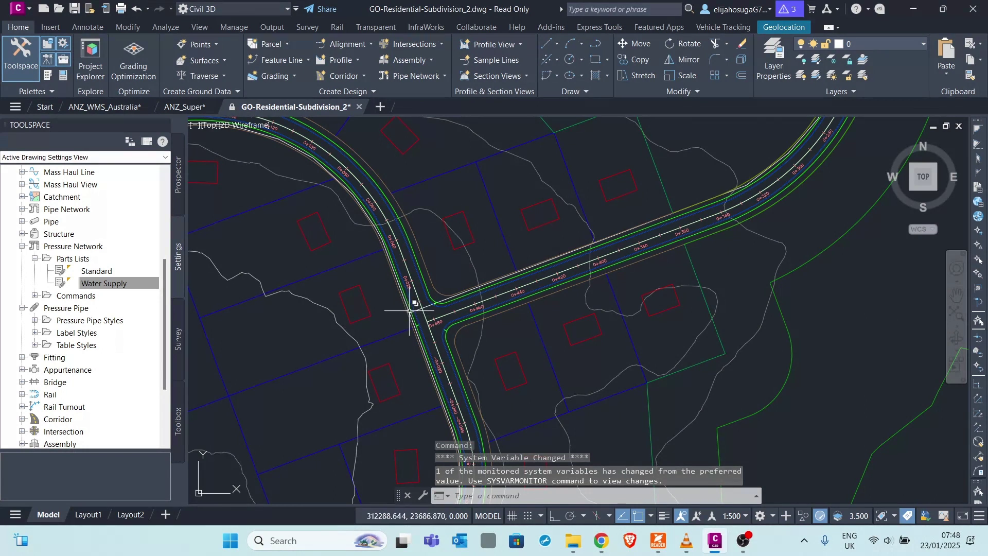
Step: Inspect the road intersection and the route polyline running alongside the access road
scroll(412, 306, up, 4)
scroll(506, 254, down, 10)
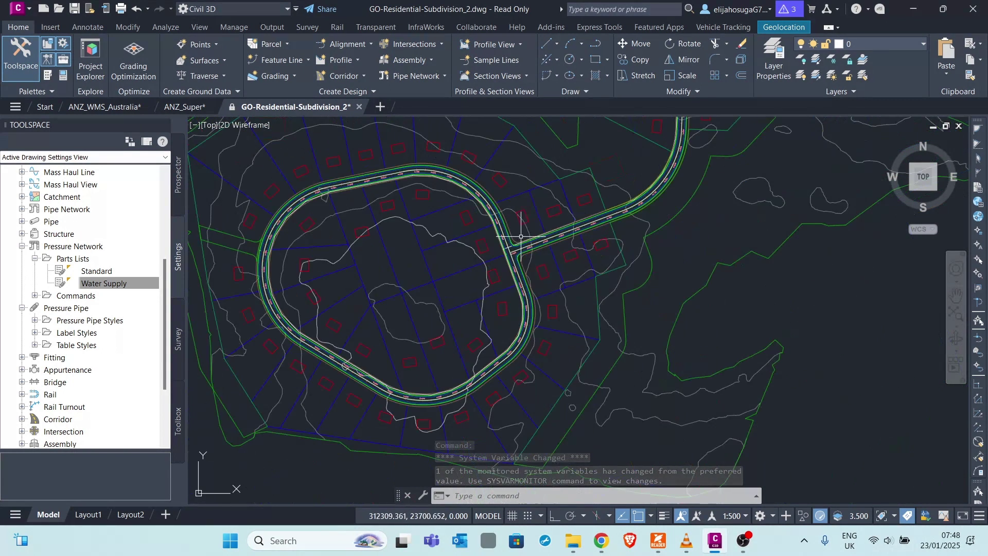
scroll(571, 216, up, 8)
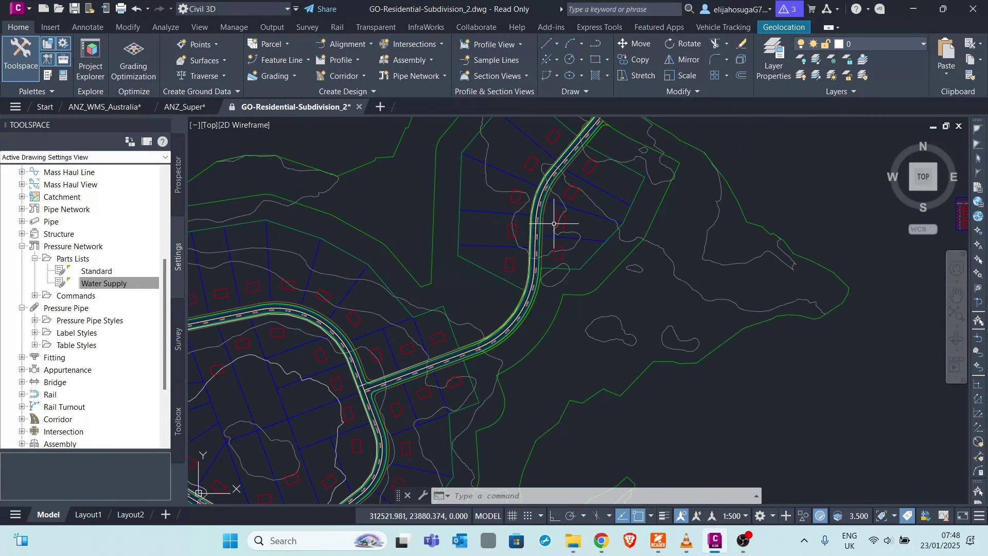
scroll(519, 232, down, 2)
mouse_move(519, 231)
middle_down()
mouse_move(547, 242)
mouse_move(551, 261)
middle_up()
scroll(550, 276, up, 2)
scroll(543, 294, up, 4)
scroll(499, 345, down, 10)
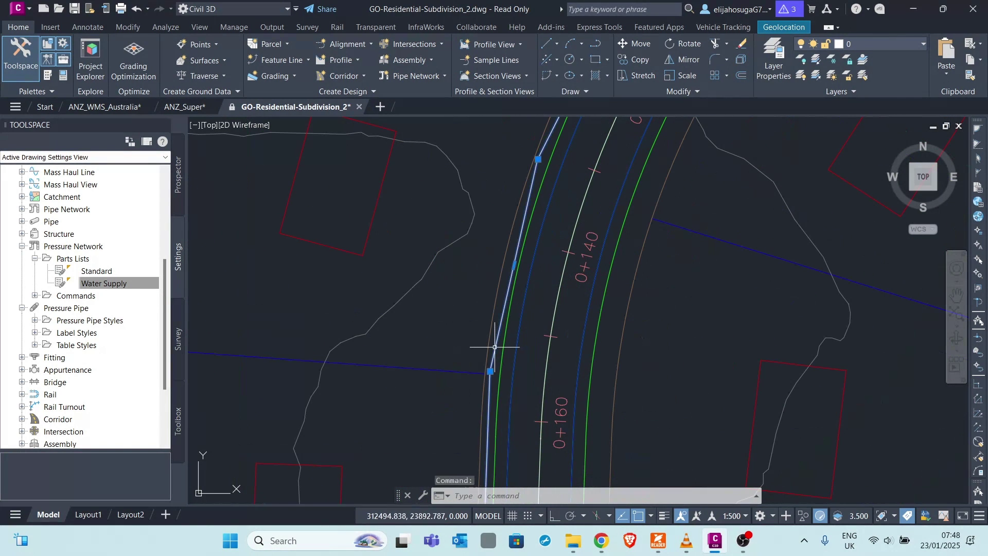
scroll(514, 324, up, 8)
scroll(520, 308, down, 7)
scroll(545, 256, up, 3)
scroll(466, 342, up, 4)
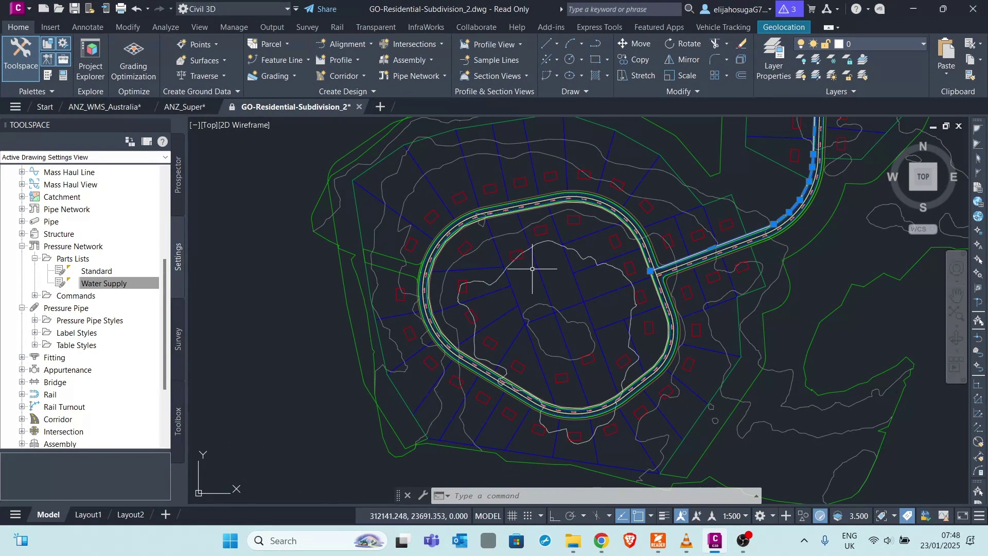
Step: Select the loop road's route polyline along with the access road's and inspect its path around the loop
scroll(538, 273, up, 5)
scroll(542, 265, down, 7)
scroll(592, 349, up, 2)
scroll(592, 349, up, 4)
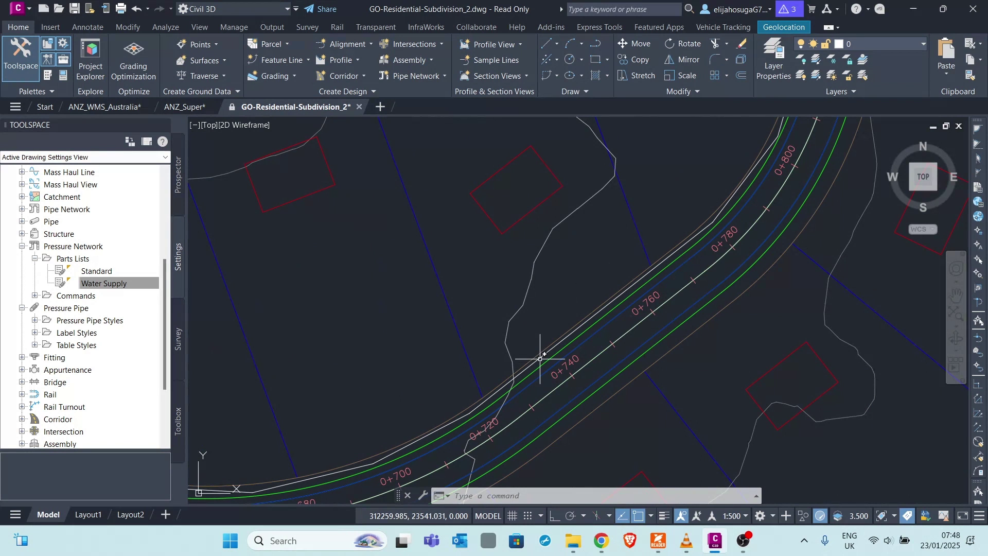
scroll(569, 286, down, 6)
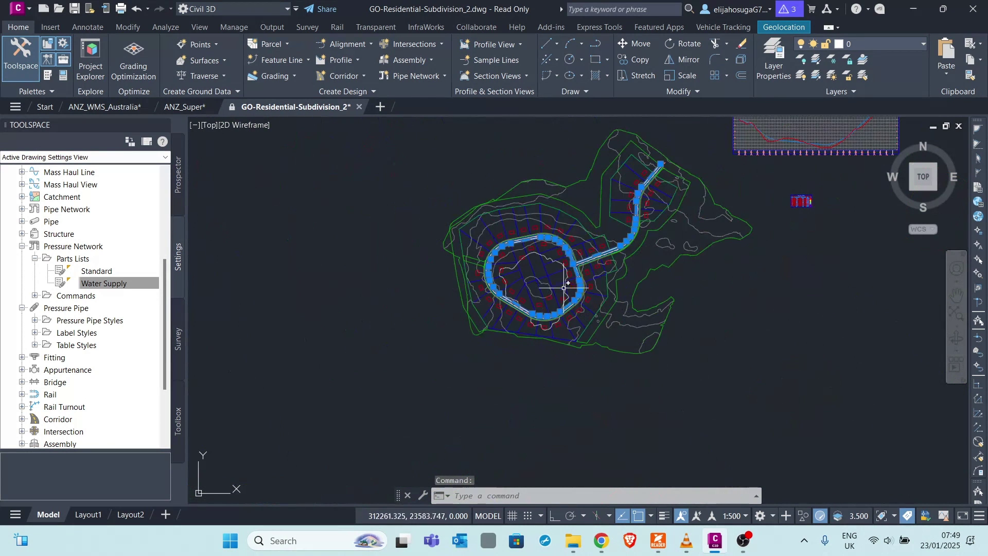
scroll(559, 259, up, 3)
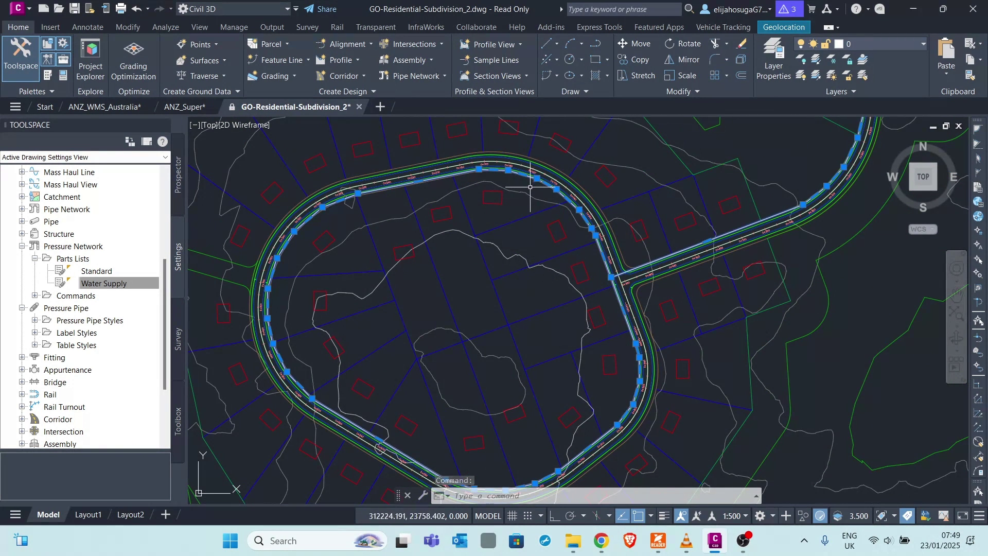
scroll(515, 191, up, 3)
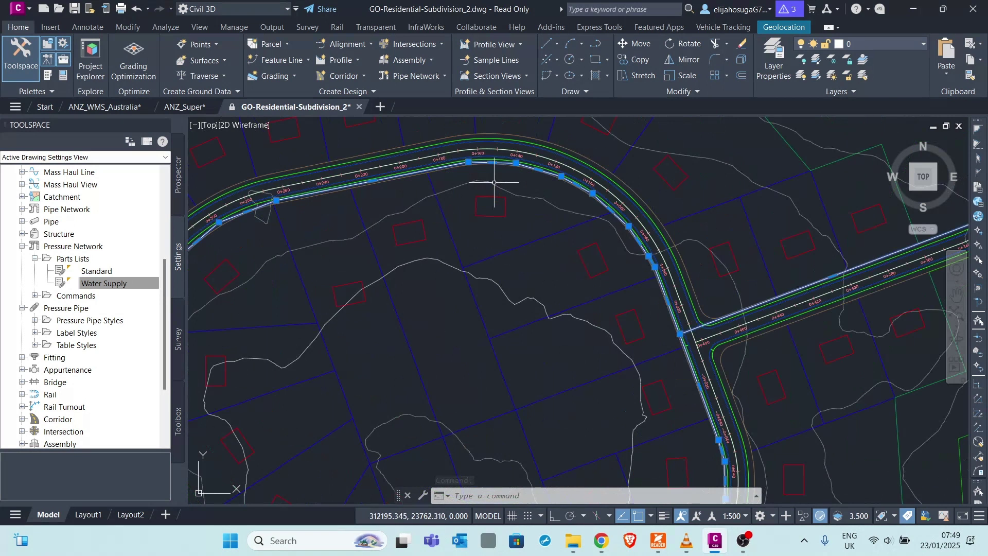
scroll(502, 188, down, 5)
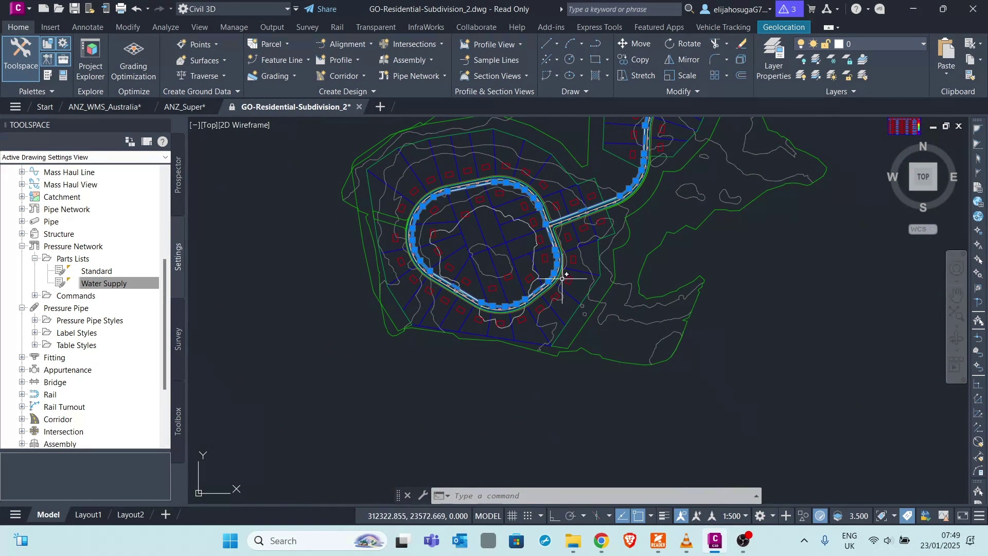
scroll(443, 277, up, 3)
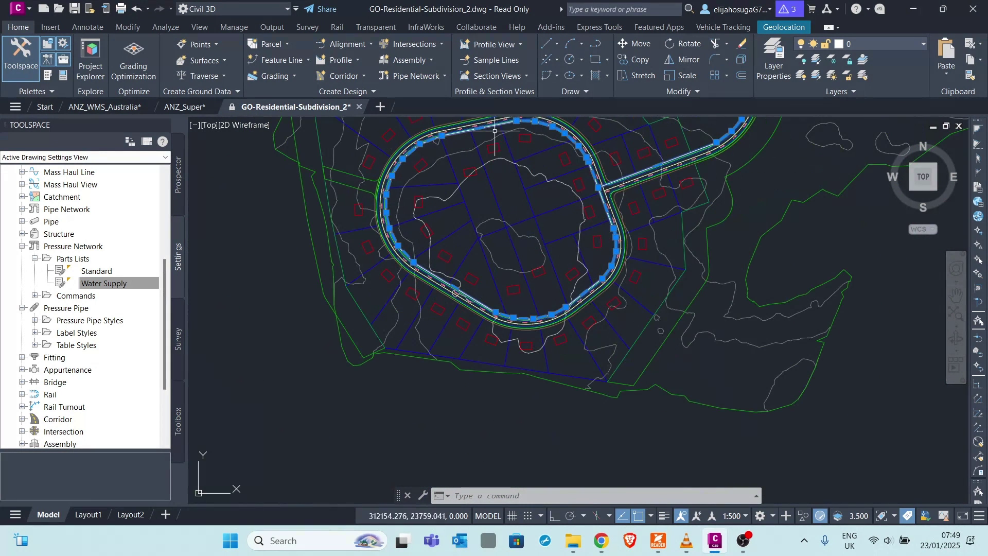
scroll(529, 276, down, 1)
scroll(474, 188, up, 3)
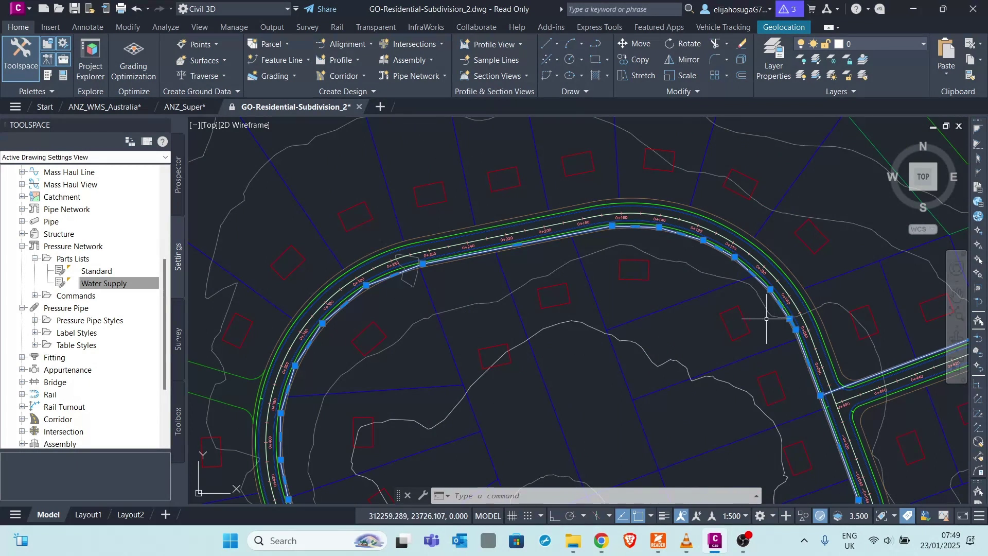
Step: Trace both selected route polylines from the loop road junction to the far end of the access road
scroll(728, 304, down, 5)
middle_drag(737, 329, 617, 350)
scroll(756, 258, up, 4)
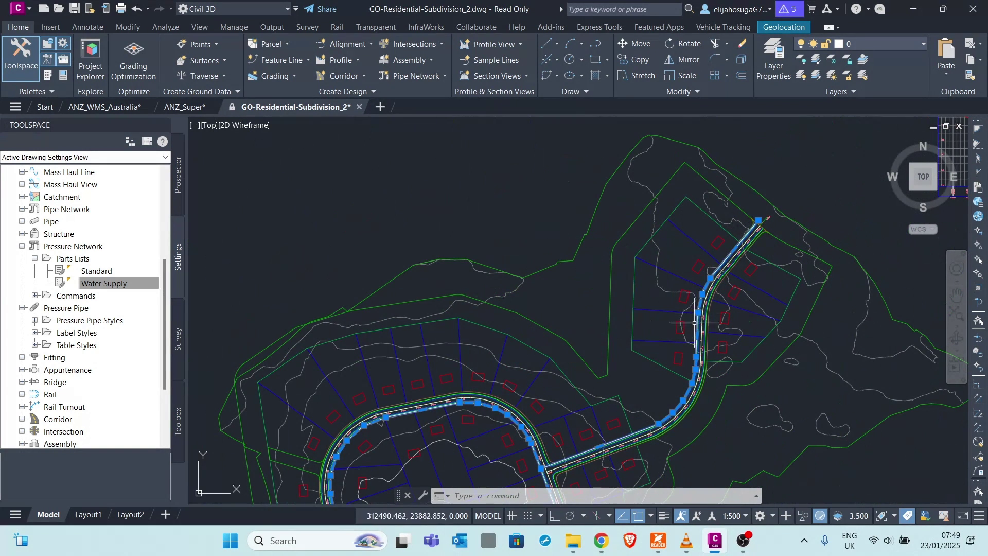
scroll(679, 407, up, 4)
scroll(746, 319, down, 5)
scroll(709, 307, up, 5)
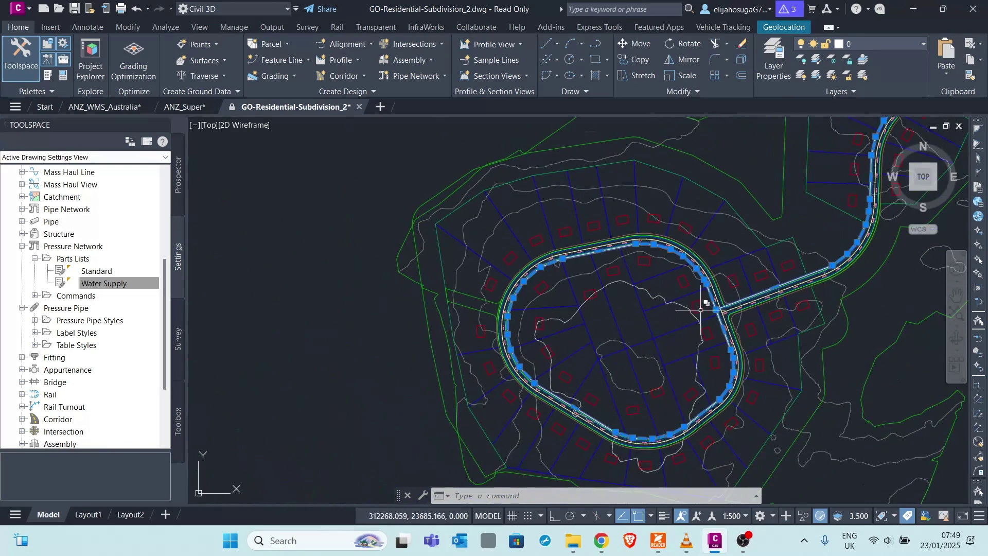
scroll(512, 165, down, 6)
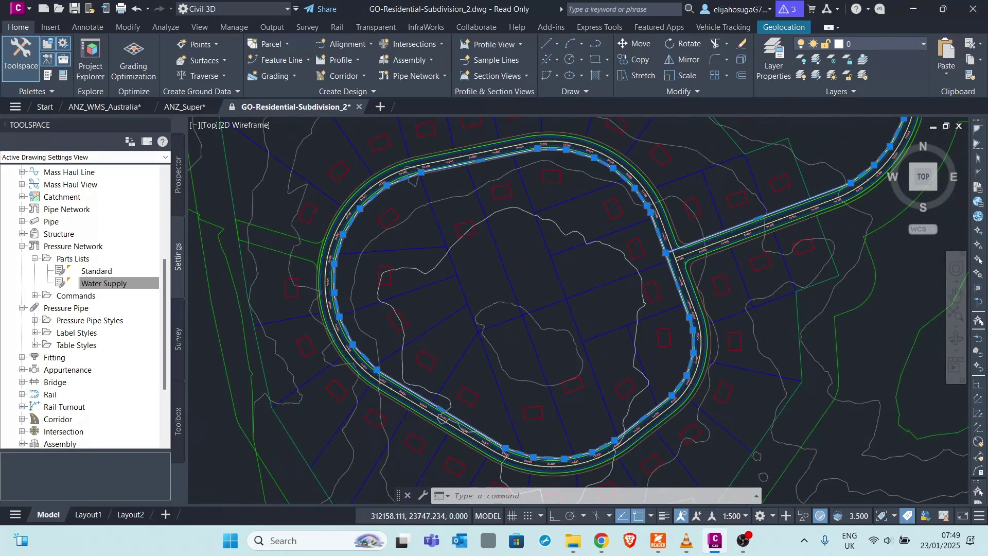
scroll(552, 208, up, 5)
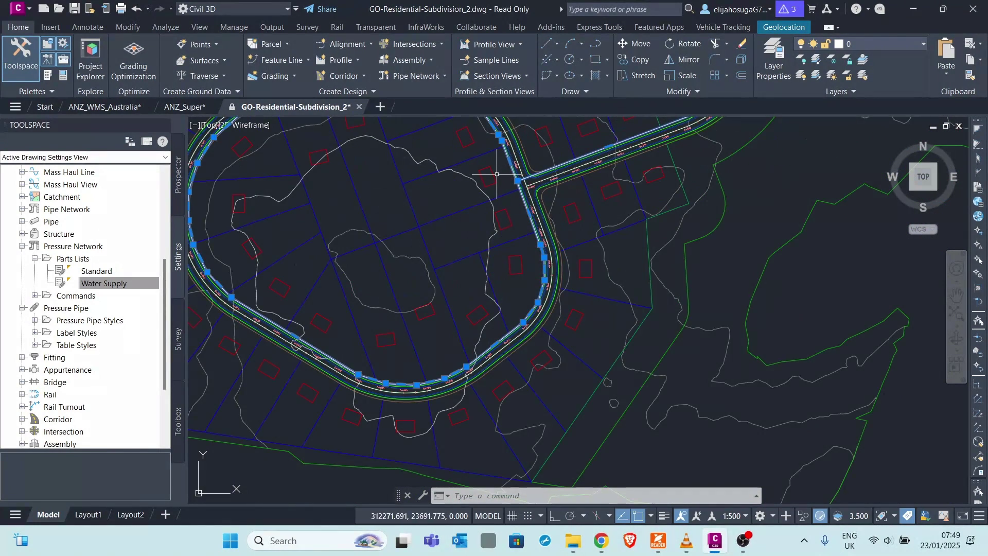
scroll(530, 309, down, 3)
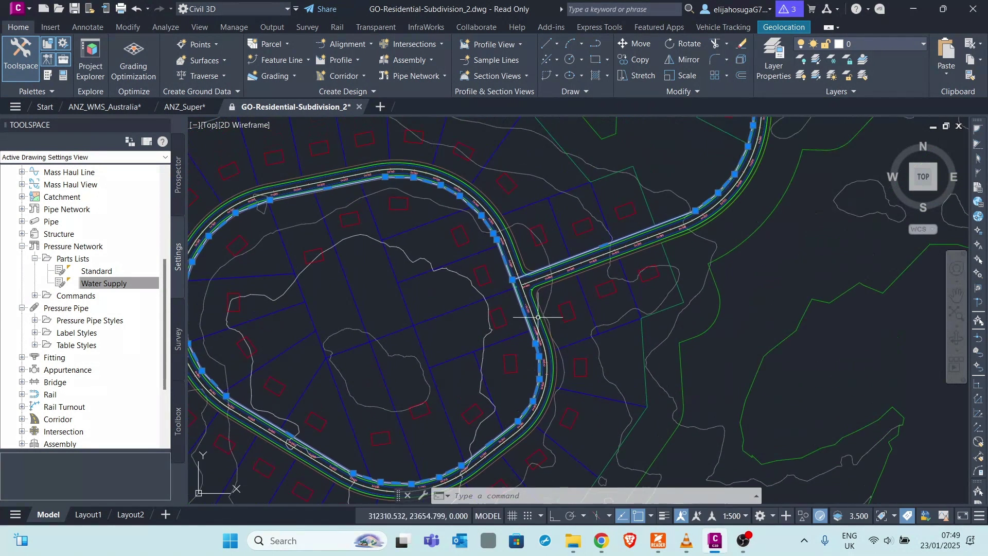
scroll(592, 195, down, 5)
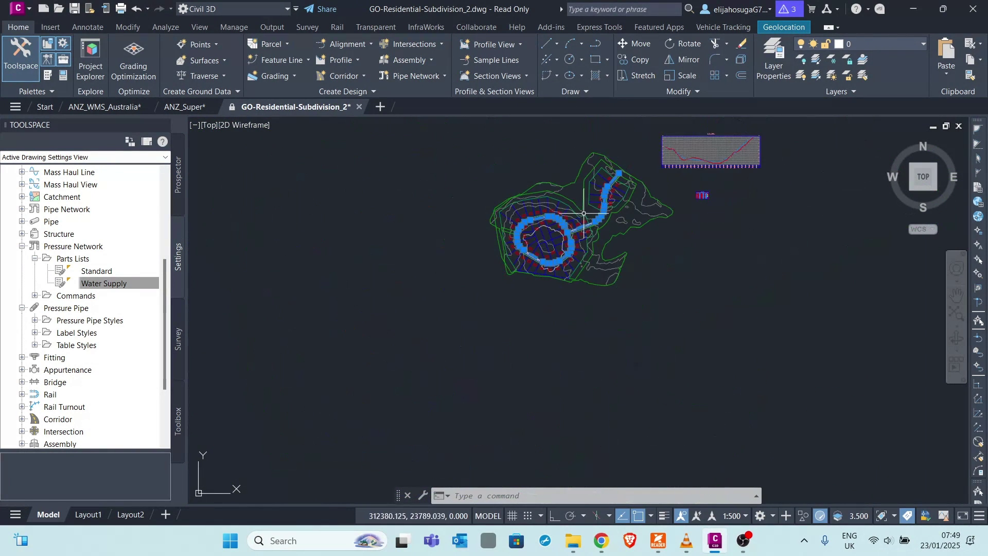
scroll(611, 183, up, 6)
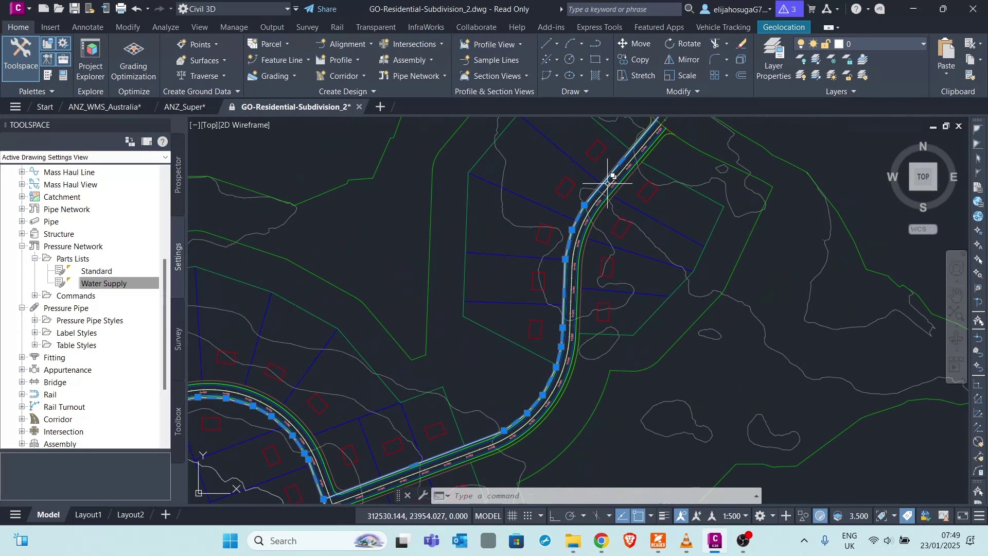
scroll(664, 167, down, 5)
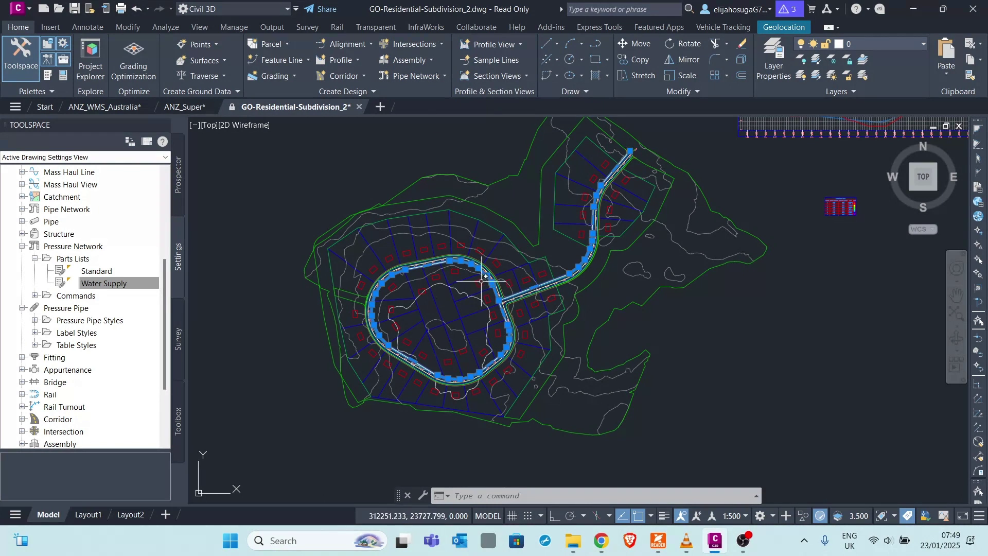
Step: Review the selected polylines' vertices and their junction at the intersection, and clear the selection
mouse_move(483, 271)
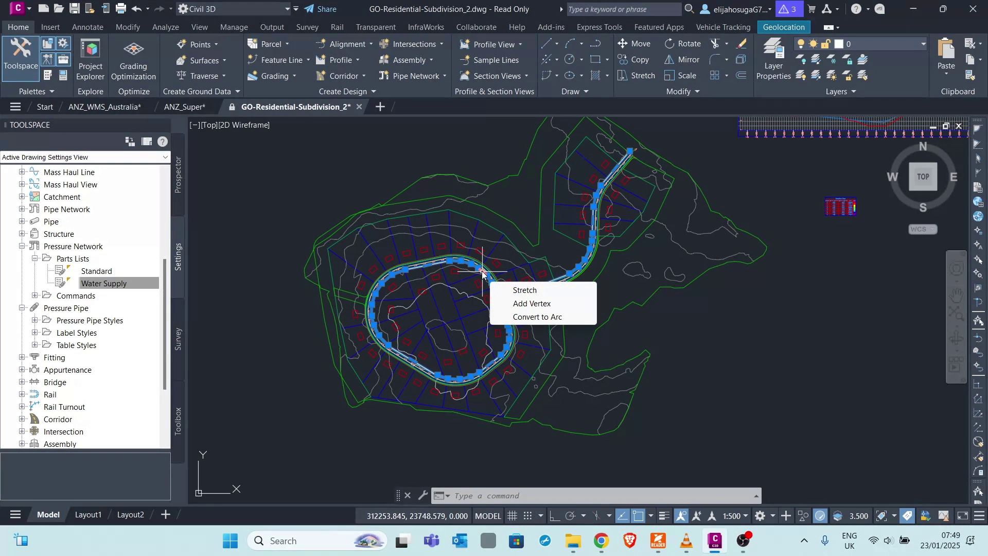
click(482, 271)
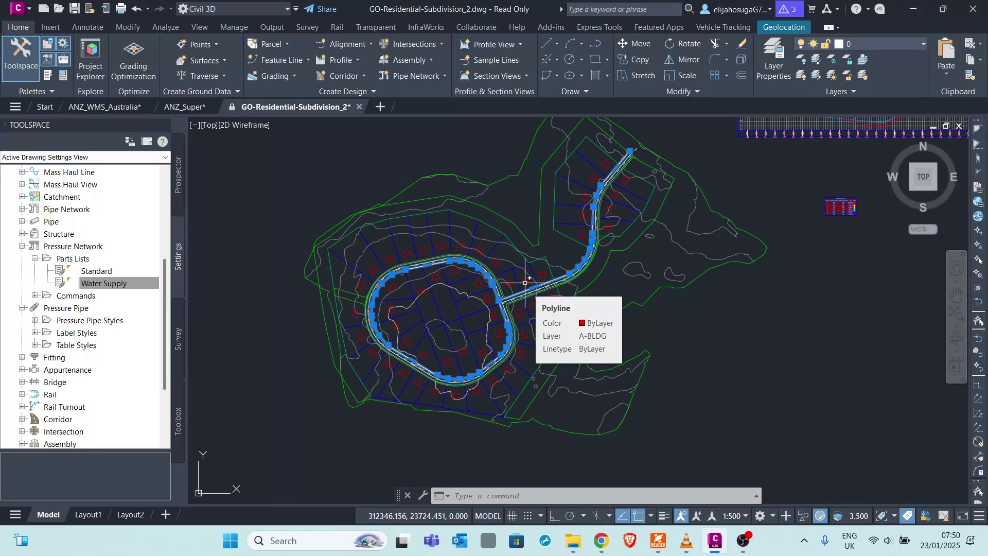
scroll(635, 355, down, 2)
scroll(669, 232, up, 2)
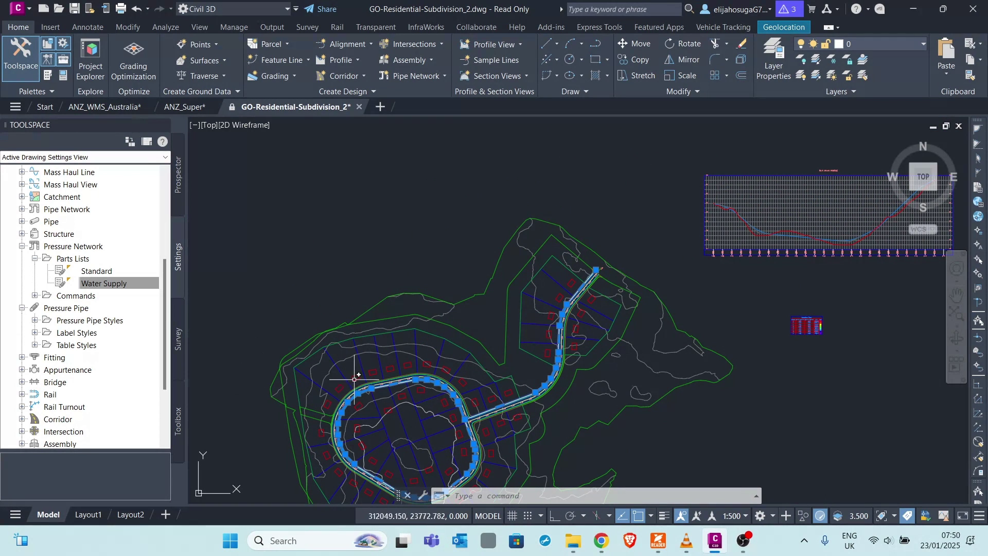
scroll(423, 405, up, 3)
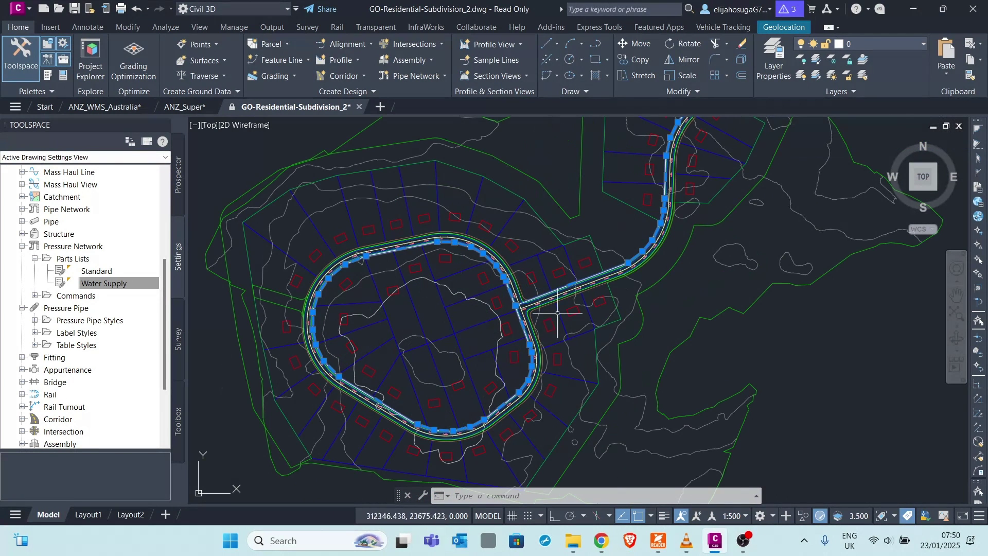
scroll(562, 280, up, 3)
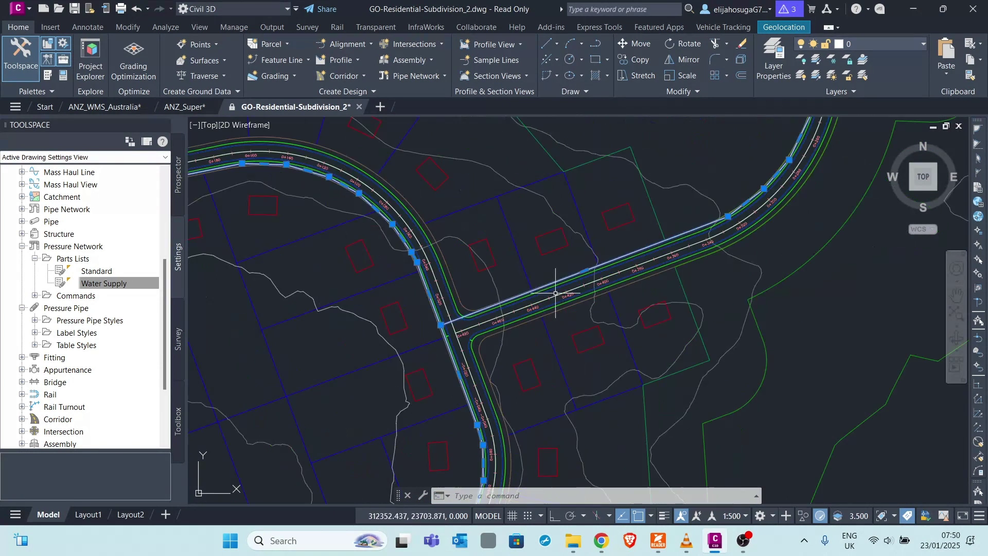
scroll(465, 286, down, 3)
mouse_move(466, 282)
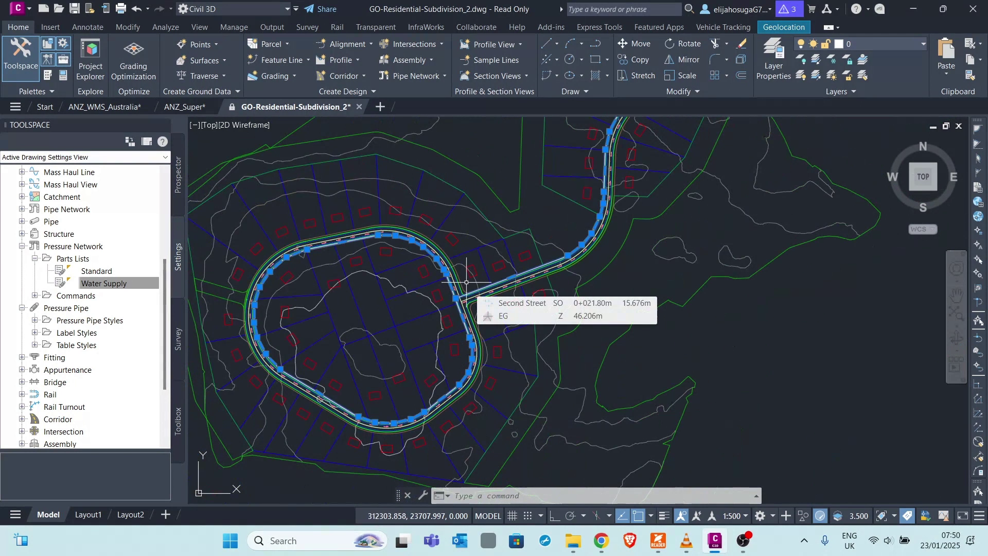
scroll(463, 277, down, 3)
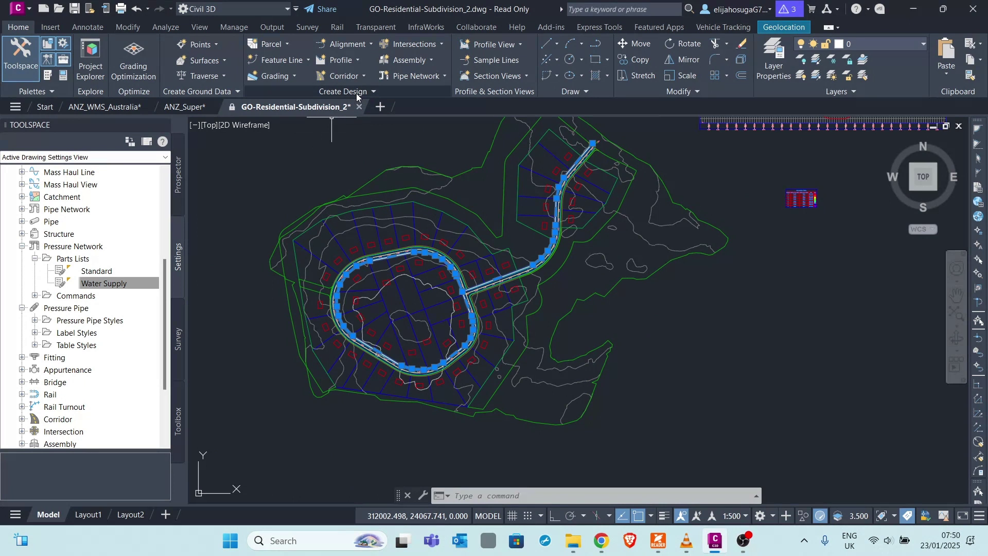
key(Escape)
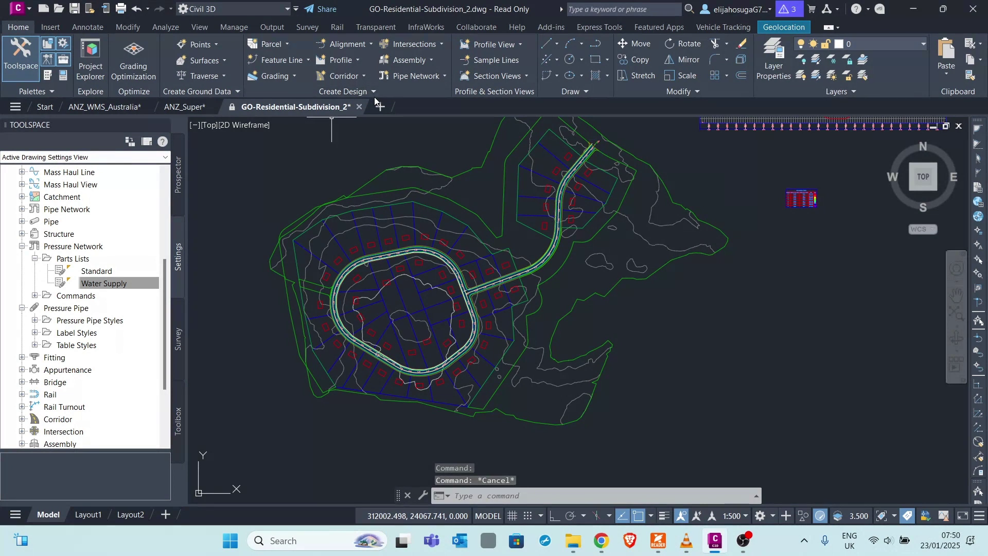
Step: Open the pressure network catalog settings and check the catalog folders available under Imperial, leaving the folder unchanged
click(375, 90)
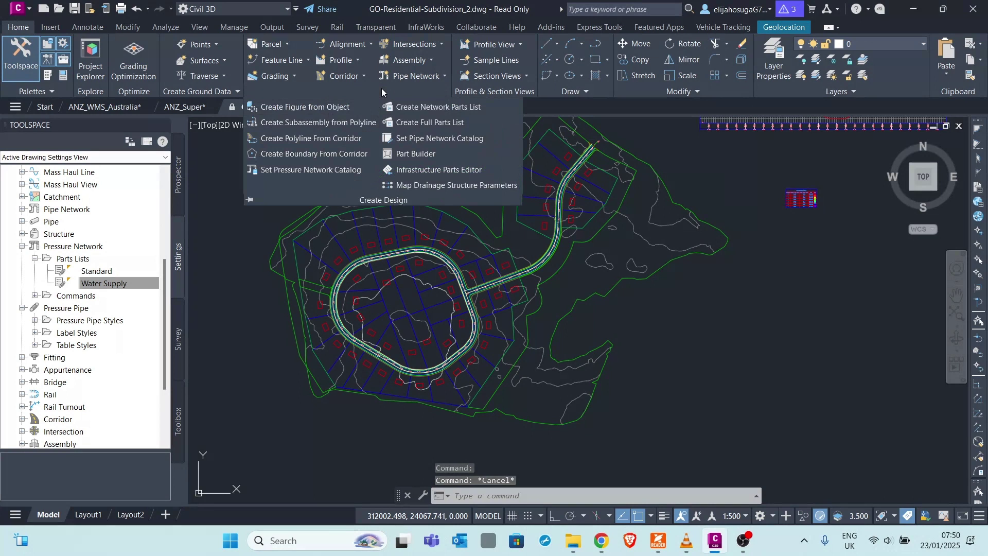
click(310, 170)
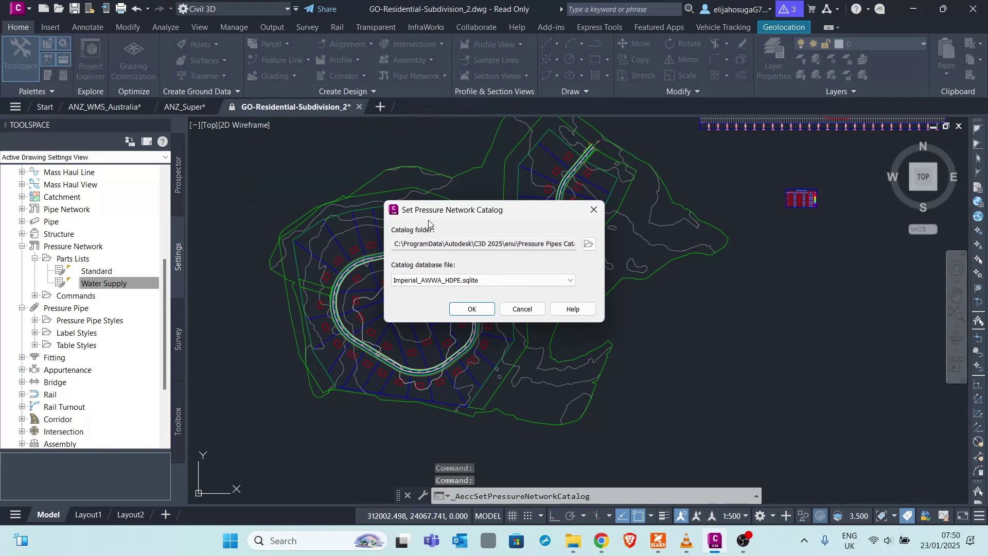
click(588, 245)
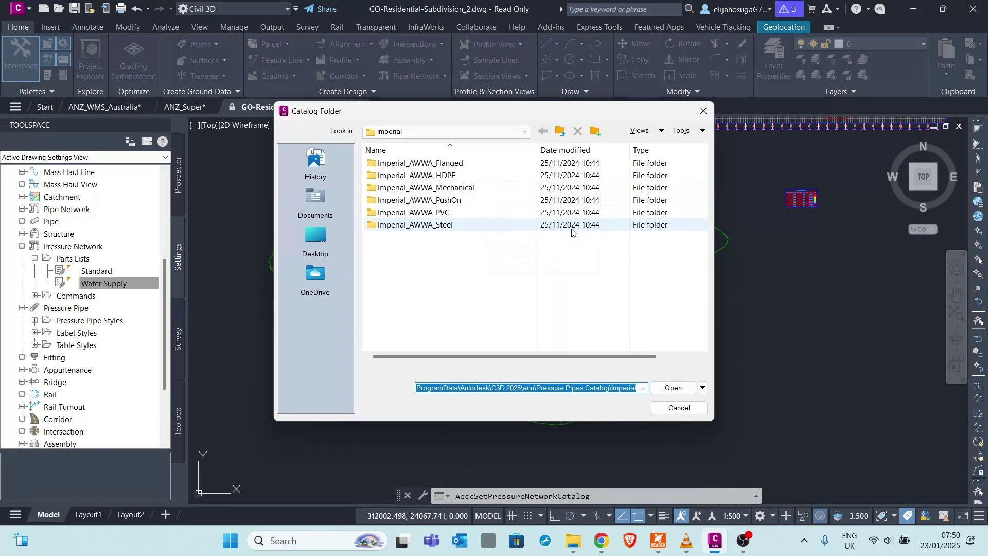
click(512, 131)
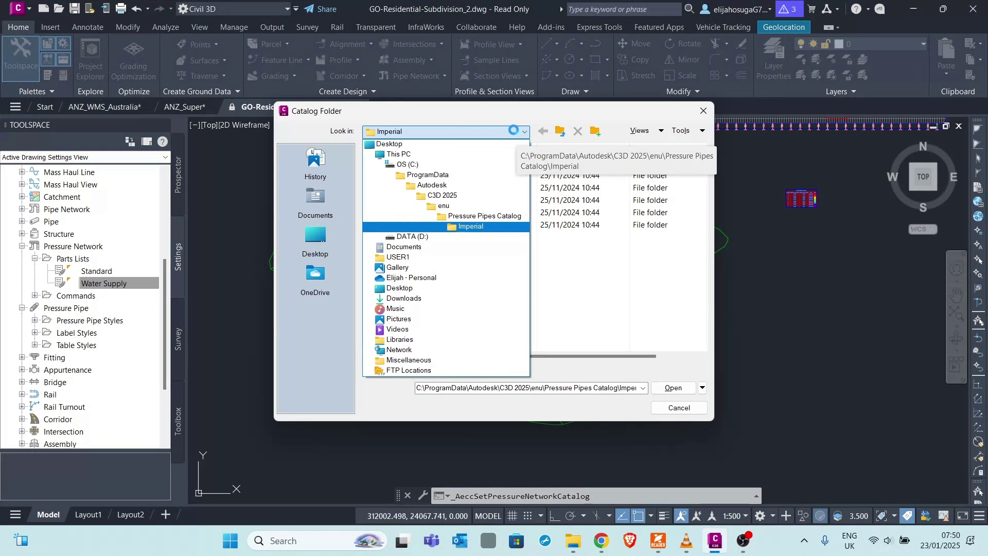
click(513, 132)
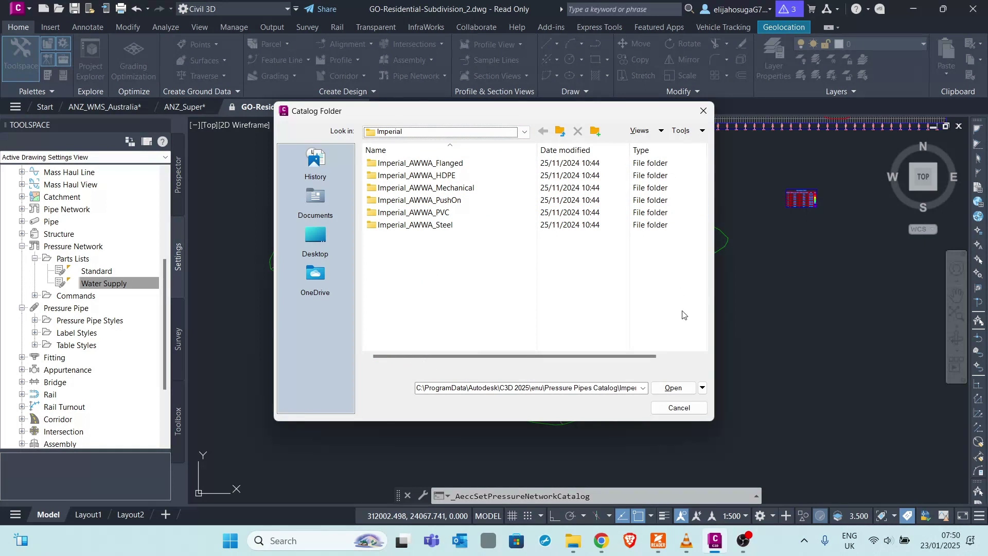
click(680, 407)
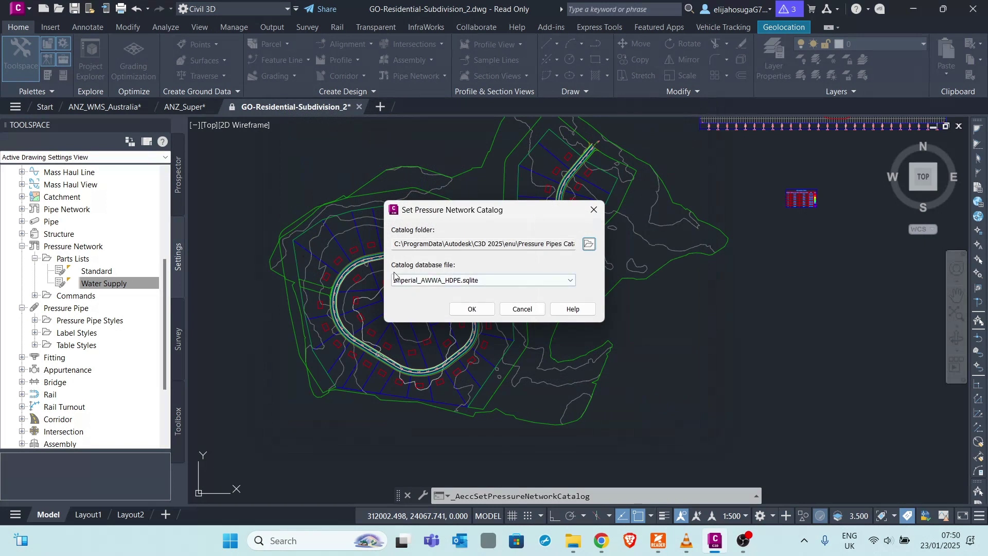
Step: Set the pressure network catalog database file to Imperial_AWWA_HDPE.sqlite and apply the catalog settings
click(527, 282)
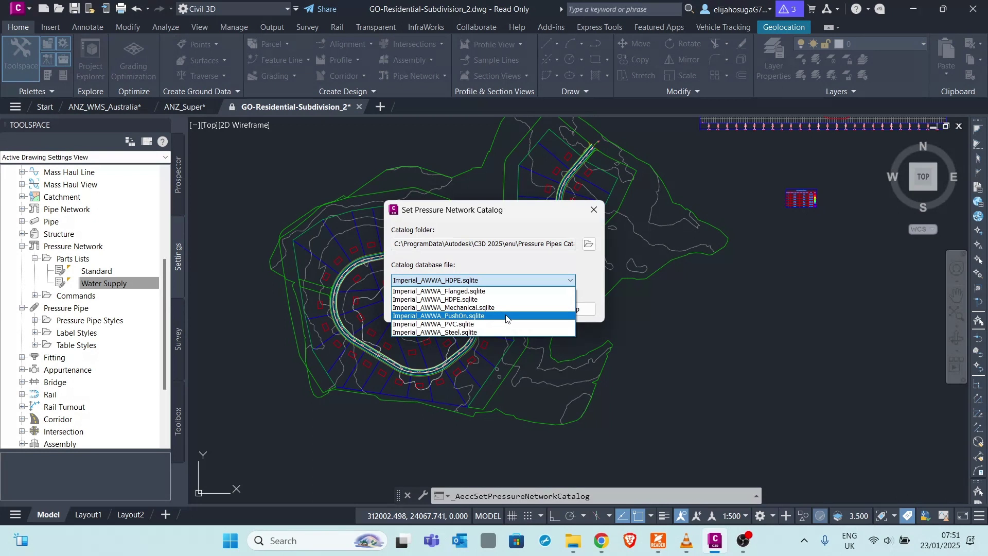
click(463, 300)
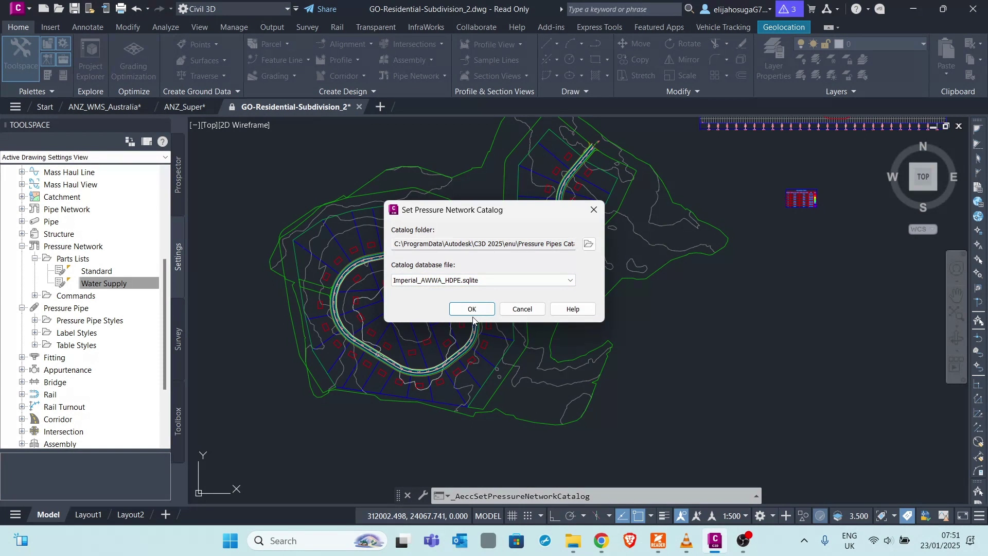
click(472, 310)
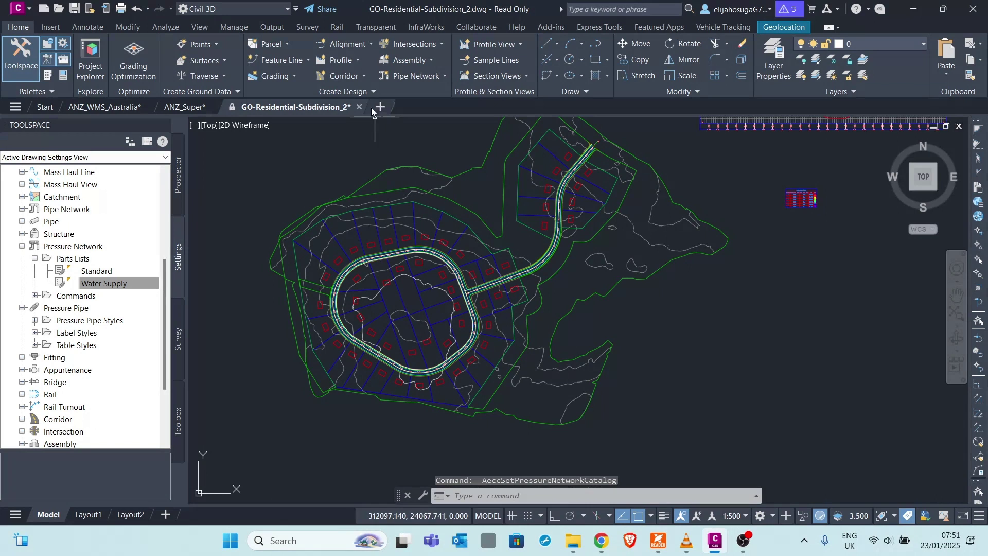
Step: Look over the subdivision's road layout and the junction between the loop road and the access road
click(366, 92)
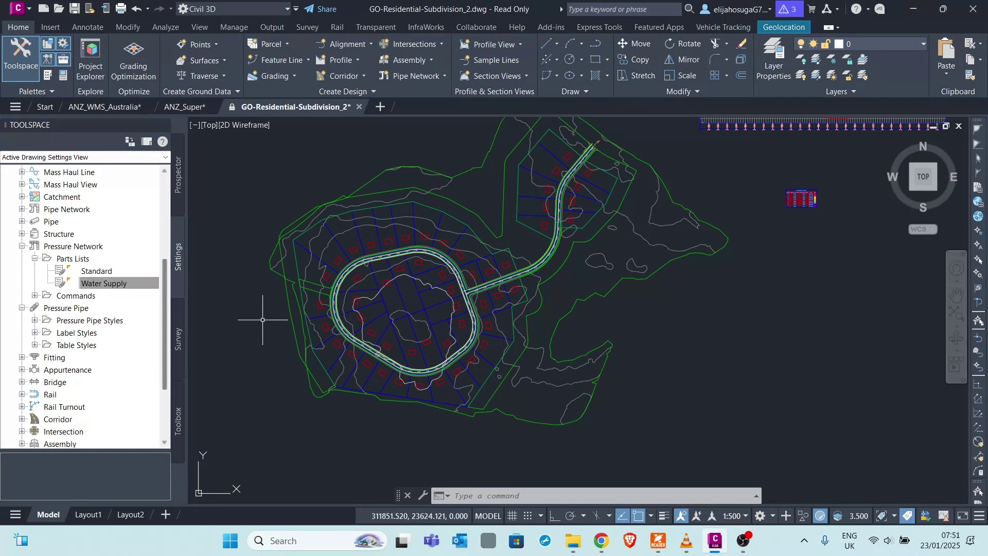
scroll(422, 238, up, 5)
scroll(419, 238, down, 8)
scroll(502, 286, up, 5)
scroll(494, 283, down, 4)
scroll(462, 263, down, 2)
scroll(479, 264, up, 6)
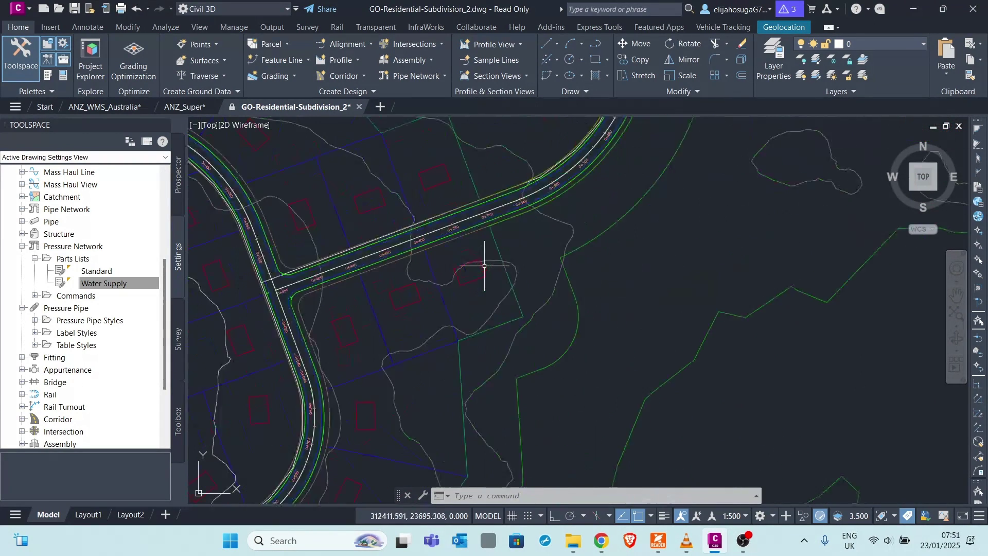
scroll(435, 259, down, 6)
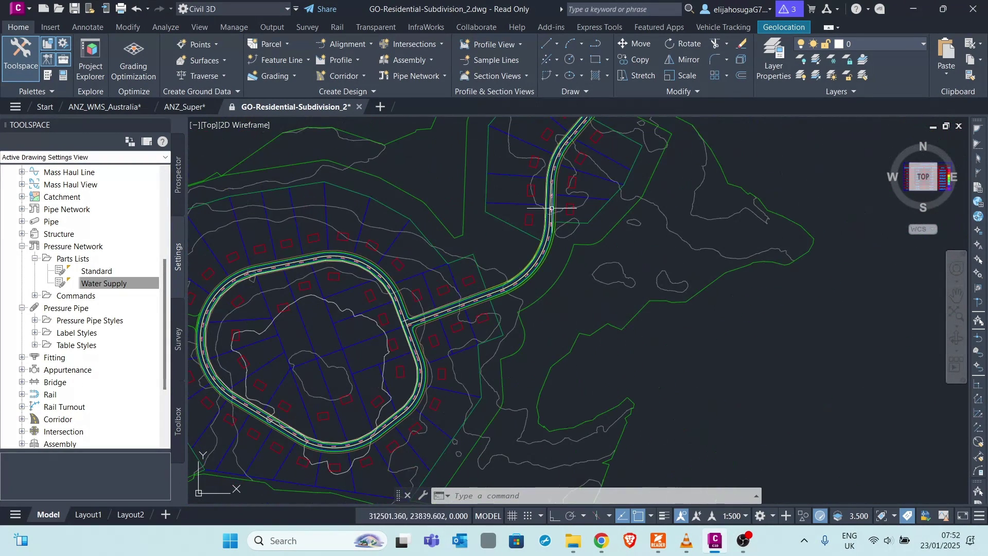
Step: Select the route polyline alongside the access road and inspect its vertices around the bend near station 0+140
scroll(507, 297, up, 4)
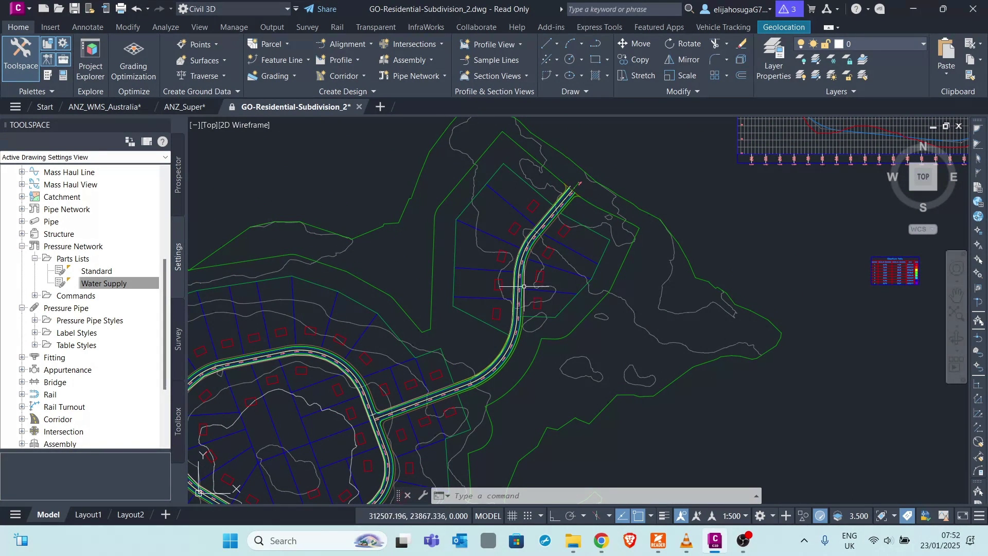
scroll(500, 294, up, 5)
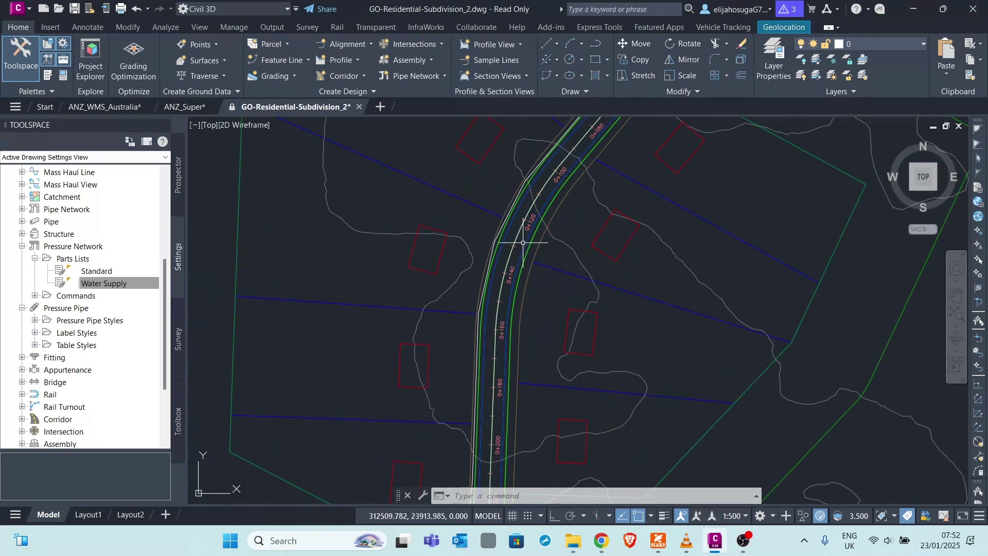
click(453, 291)
scroll(463, 247, up, 2)
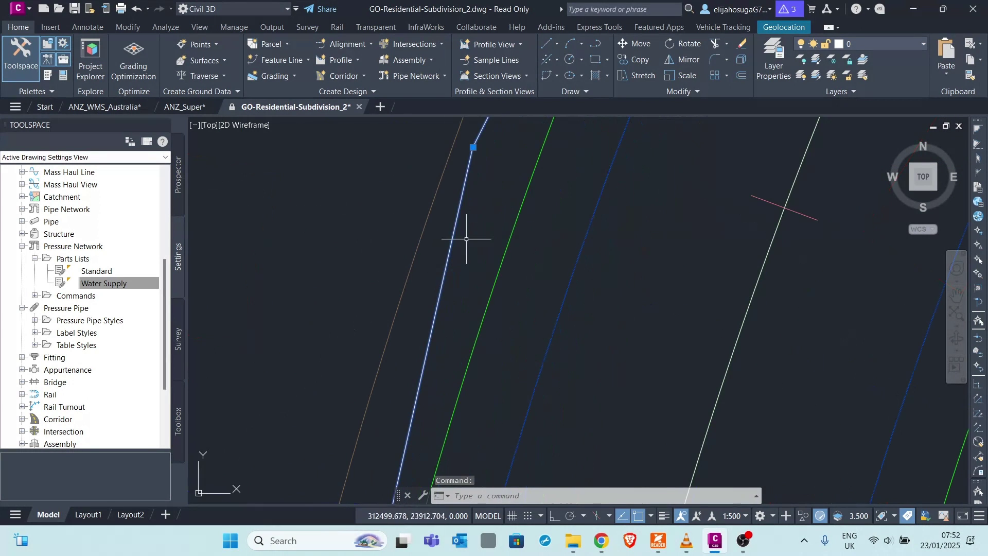
middle_drag(472, 145, 487, 172)
scroll(487, 173, down, 8)
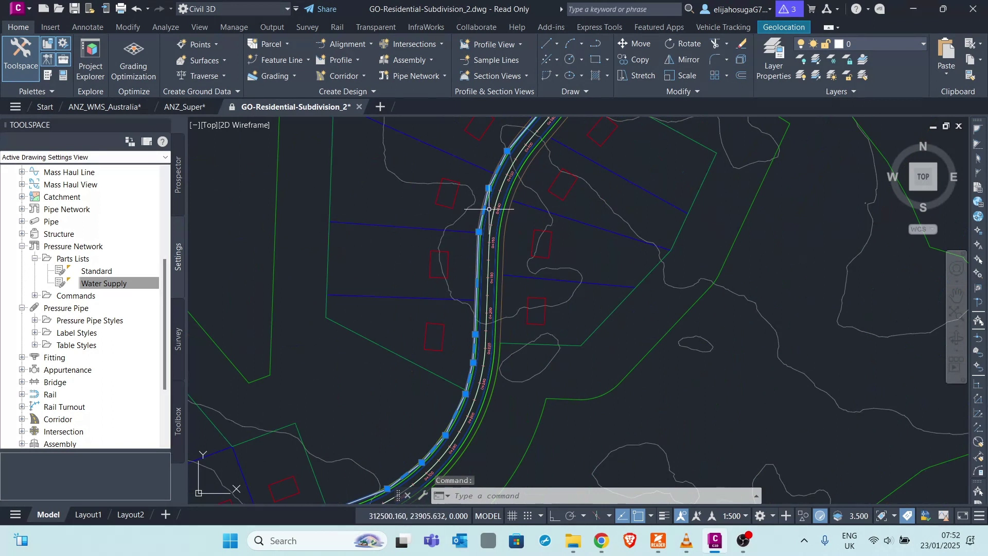
scroll(469, 252, up, 2)
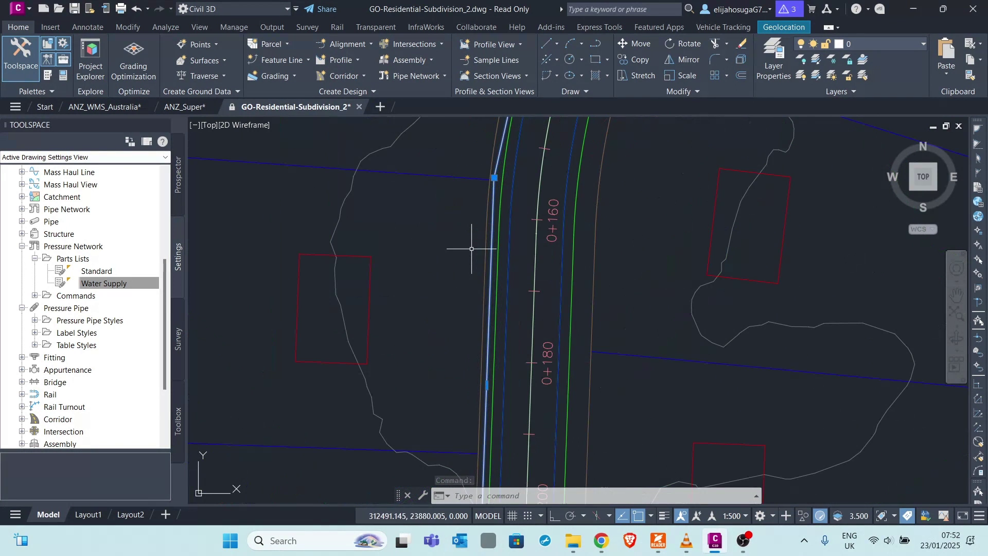
scroll(470, 248, down, 7)
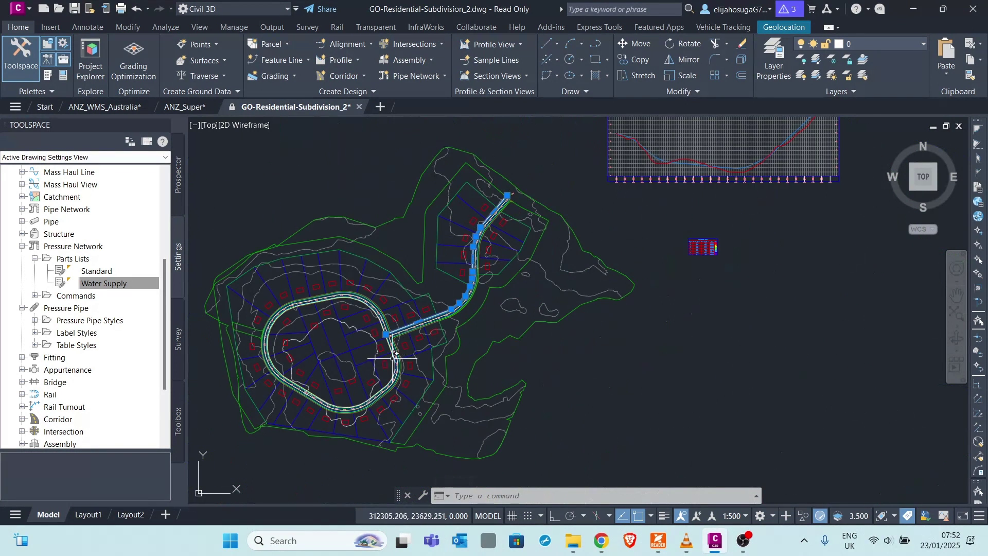
Step: Inspect where the selected access road polyline ends on the loop road's route line, near station 0+480
scroll(391, 339, up, 8)
mouse_move(384, 330)
middle_down()
mouse_move(486, 297)
mouse_move(439, 355)
middle_up()
scroll(439, 355, down, 2)
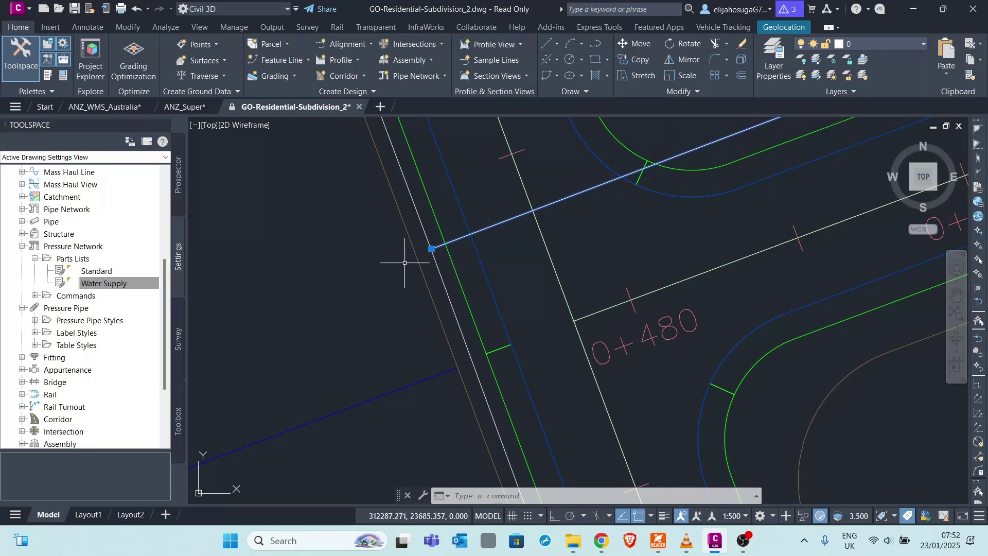
scroll(406, 159, down, 7)
scroll(406, 160, up, 3)
scroll(421, 217, up, 3)
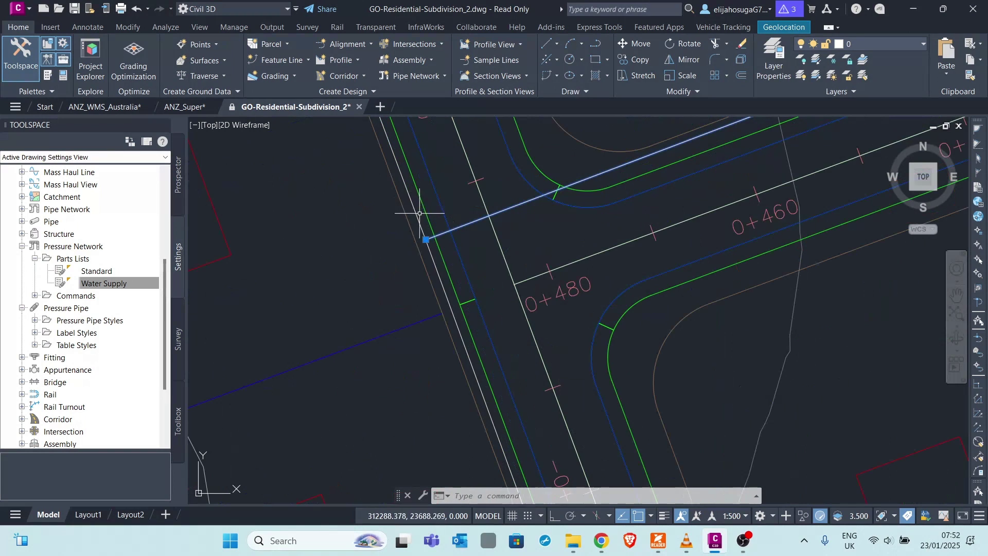
scroll(410, 241, up, 3)
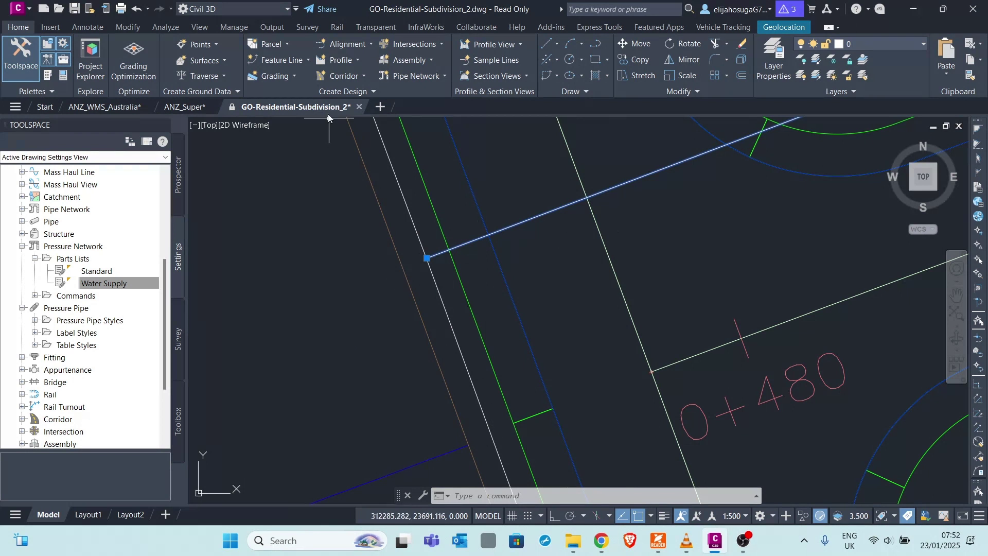
Step: Examine the selected polyline's vertices along the access road bend between stations 0+280 and 0+340
scroll(359, 159, down, 10)
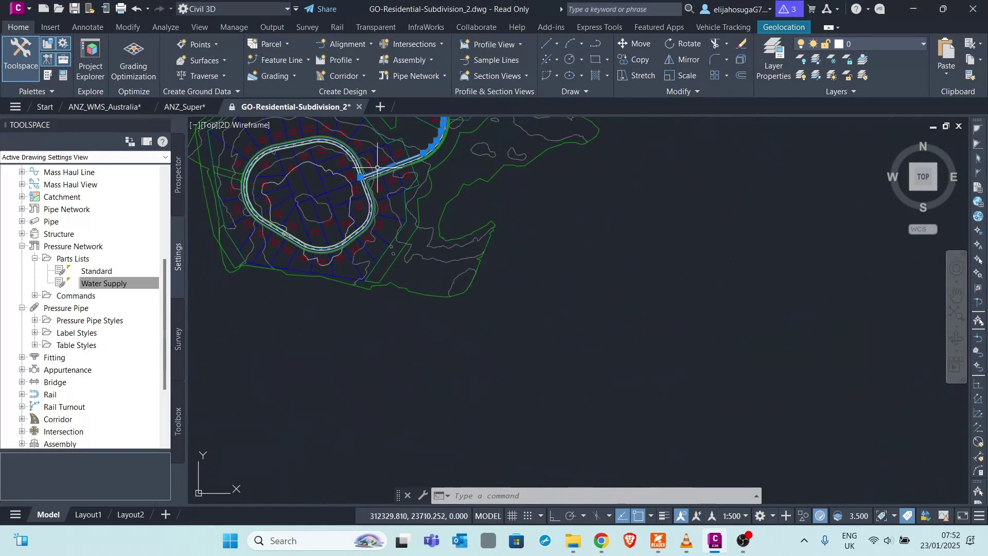
scroll(453, 176, up, 8)
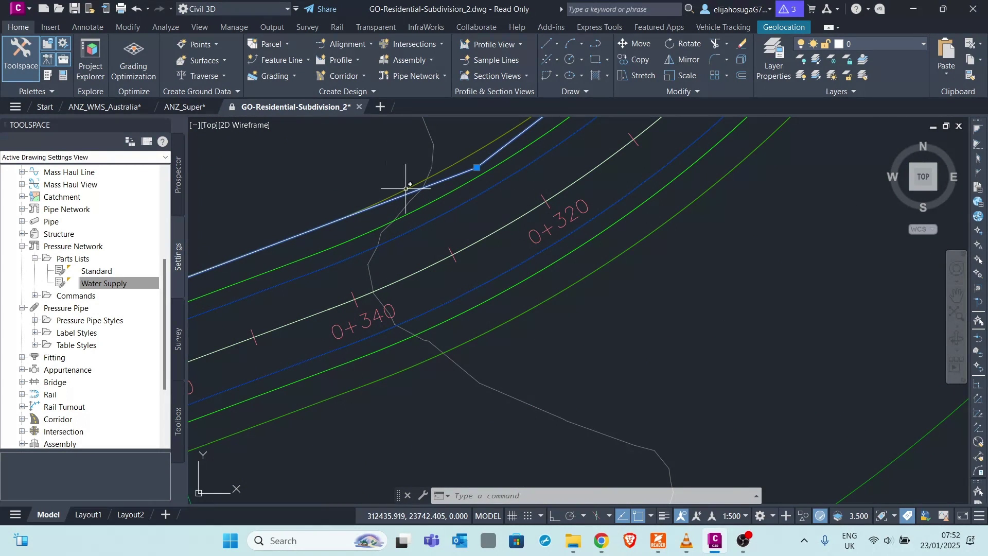
scroll(507, 175, down, 8)
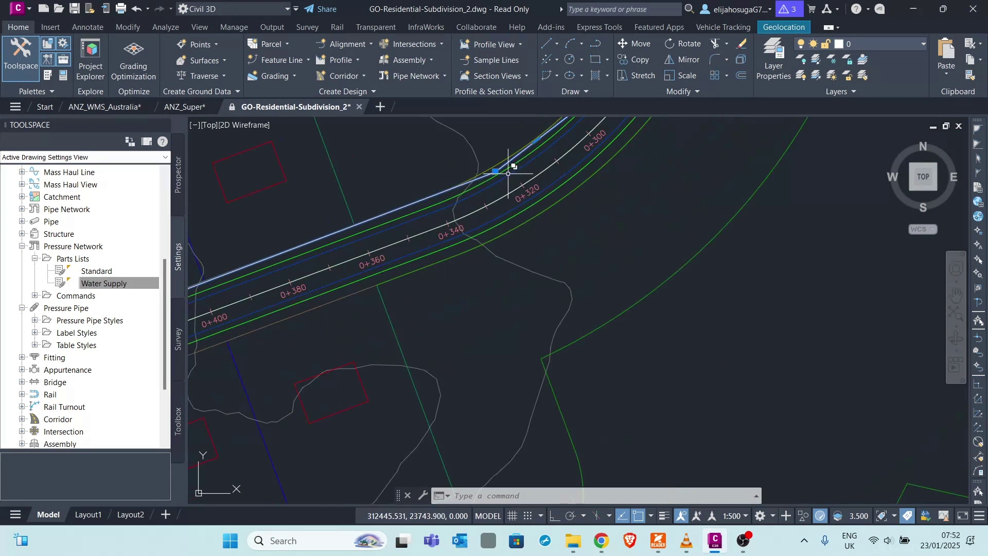
scroll(476, 196, up, 6)
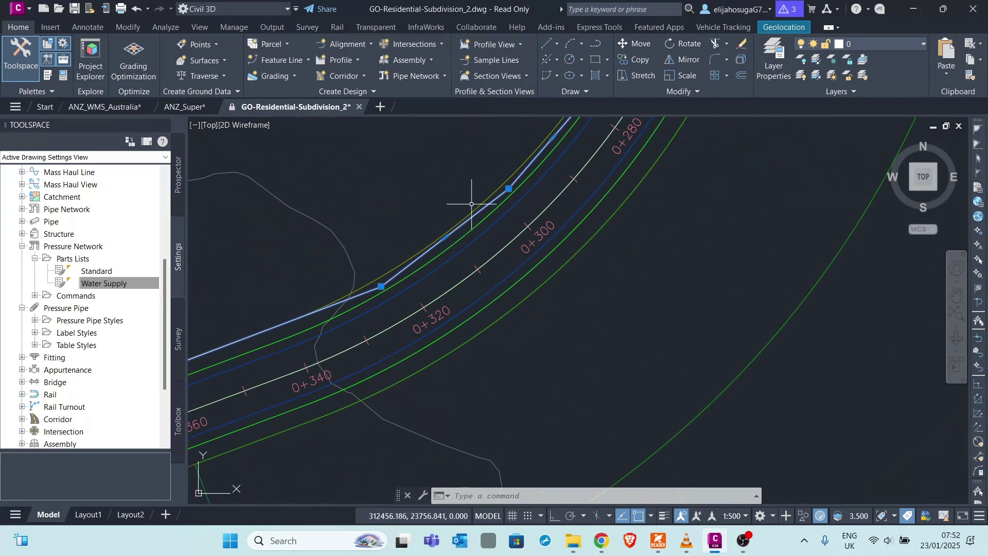
scroll(355, 280, down, 6)
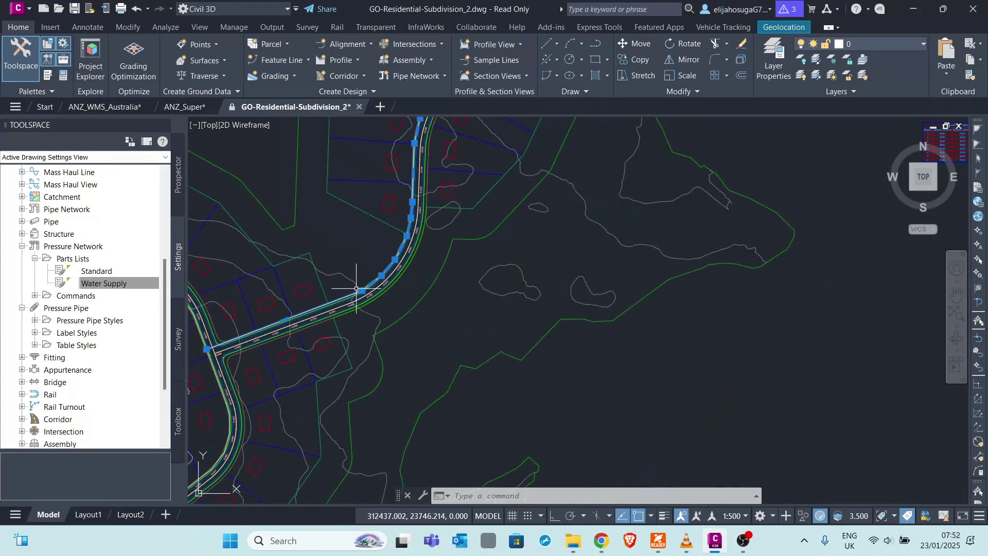
scroll(445, 242, up, 3)
scroll(408, 265, down, 5)
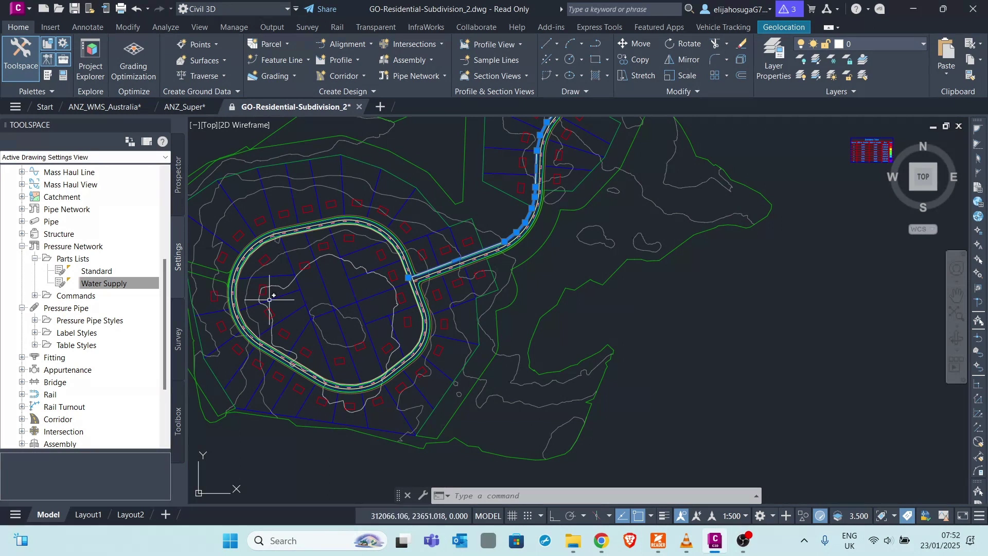
Step: Examine the route connection at the road junction and the loop road's line running beyond it
scroll(414, 282, up, 5)
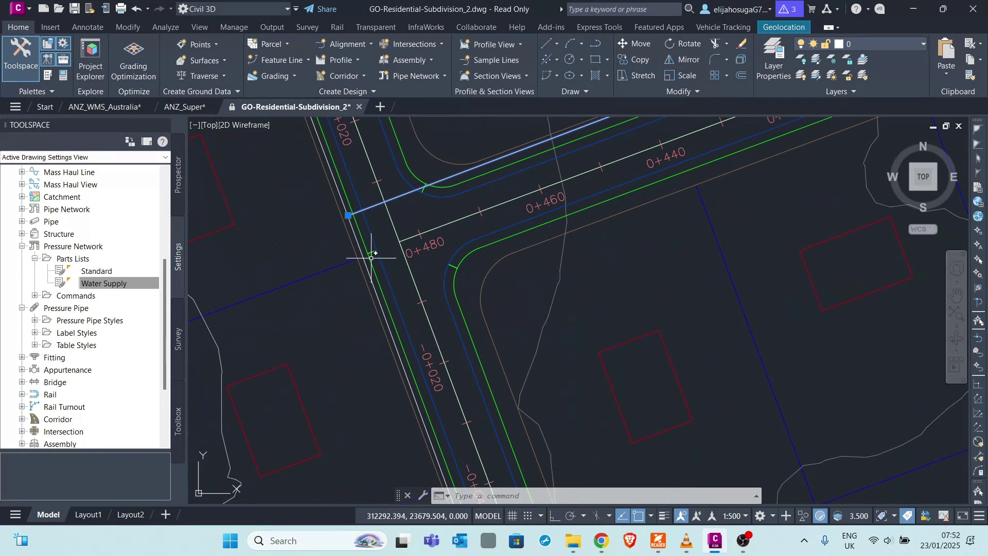
mouse_move(370, 260)
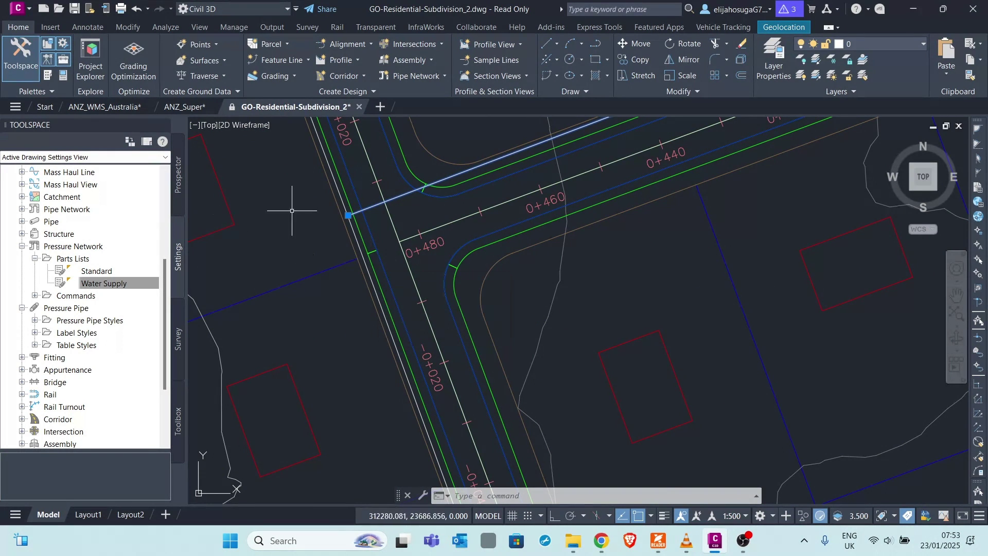
scroll(393, 202, down, 6)
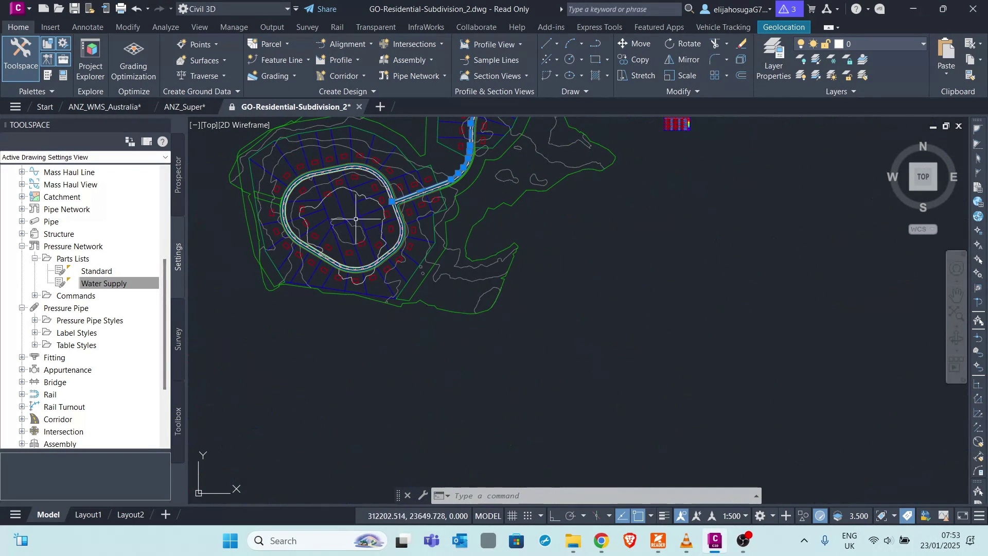
scroll(382, 209, up, 7)
scroll(383, 210, up, 4)
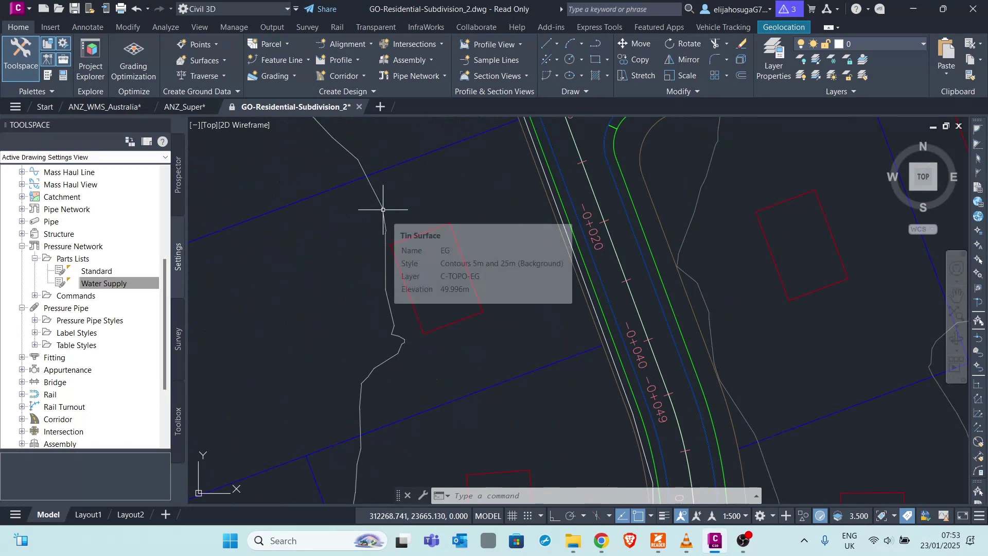
scroll(394, 203, down, 9)
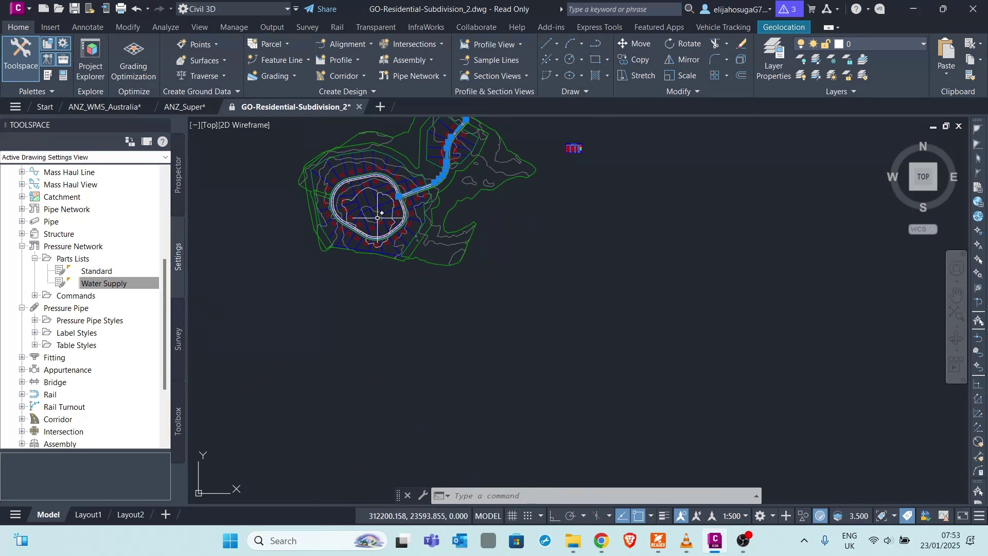
scroll(398, 191, up, 5)
scroll(363, 216, up, 5)
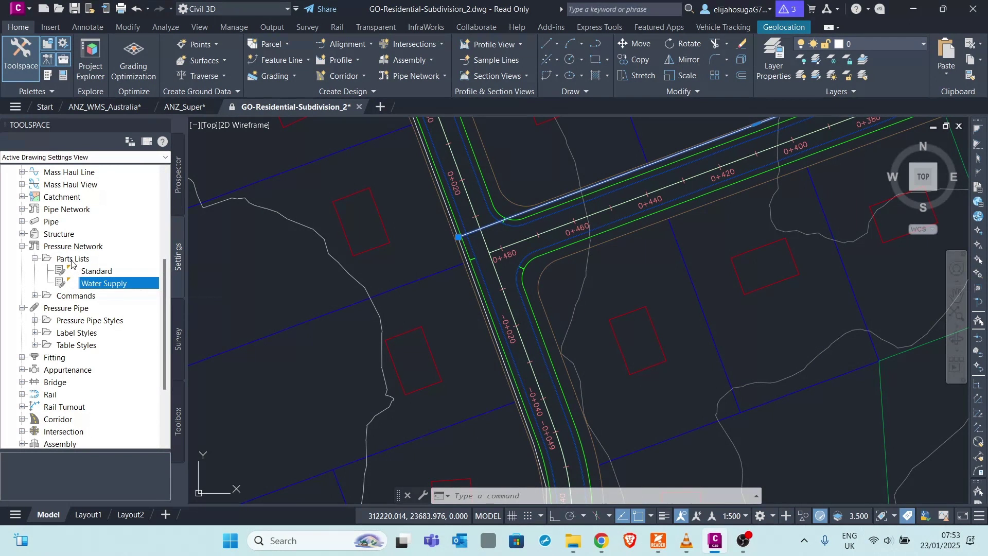
Step: Open the Water Supply pressure network parts list for editing and show its pressure pipes
right_click(102, 287)
click(131, 290)
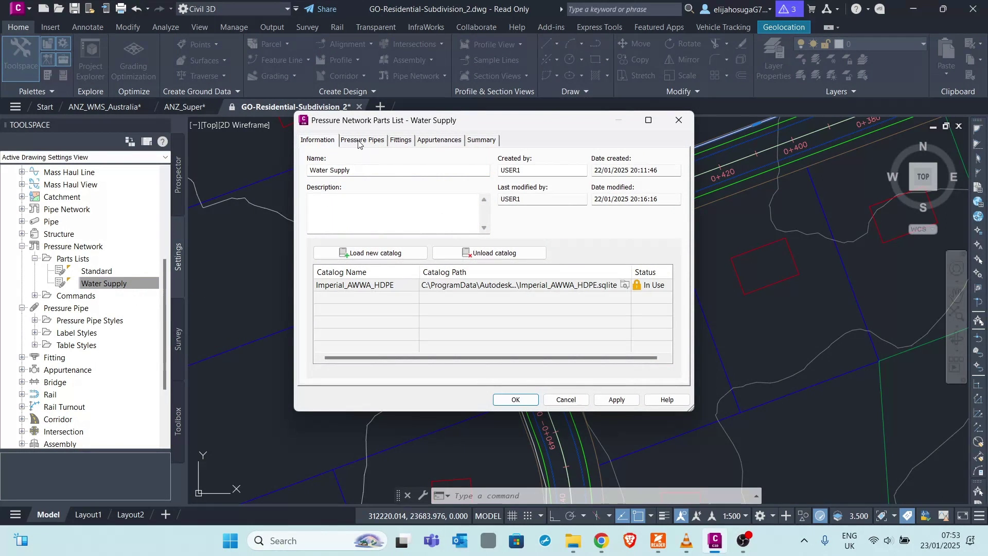
click(360, 142)
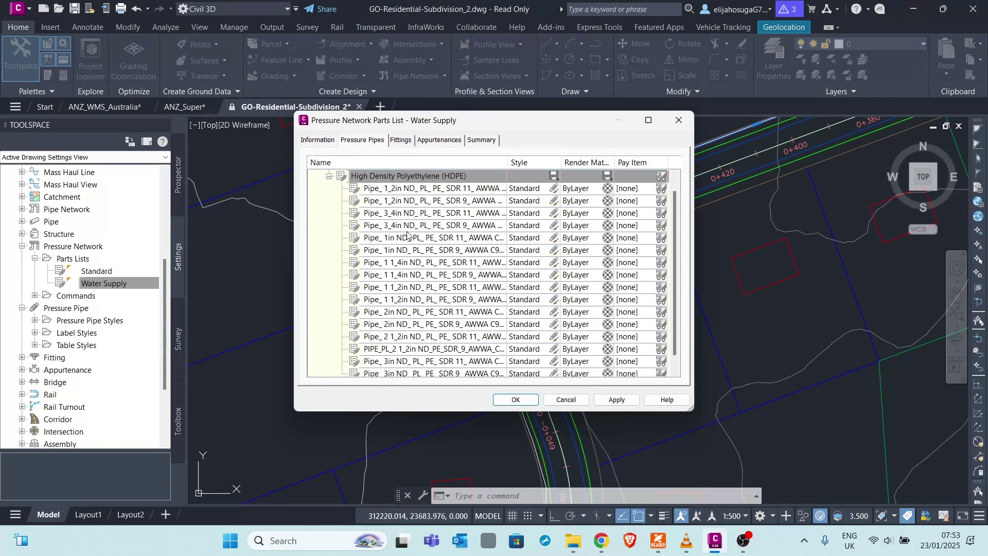
Step: Review the catalog information and HDPE pipe sizes of the Water Supply parts list, and close it without changes
click(316, 141)
click(368, 139)
scroll(395, 241, down, 1)
scroll(408, 273, up, 1)
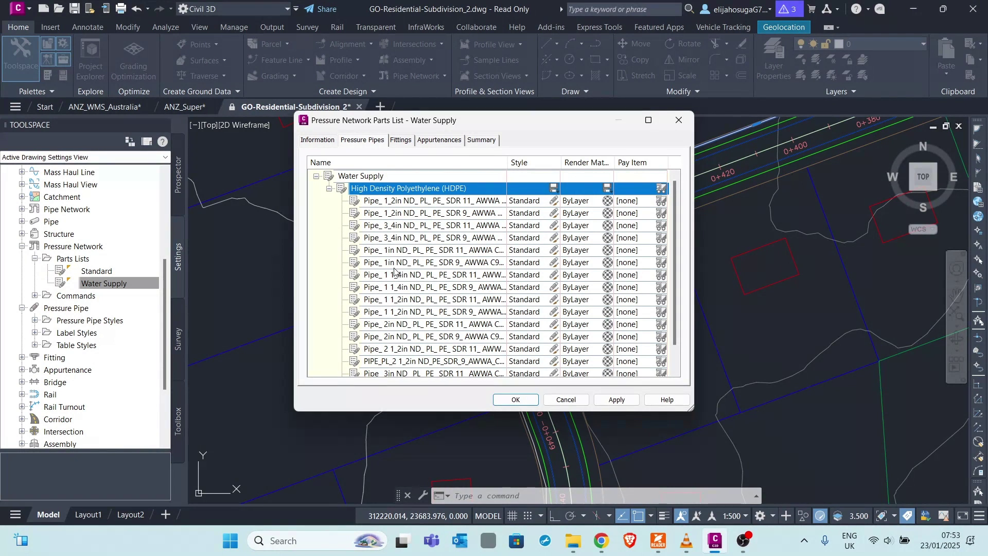
scroll(399, 274, down, 1)
scroll(413, 328, up, 1)
scroll(411, 329, down, 1)
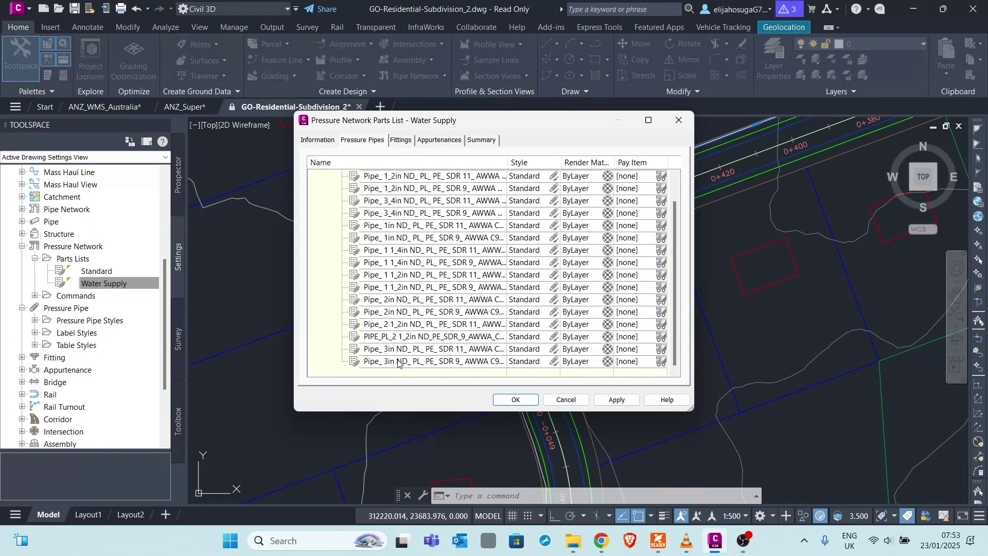
click(679, 121)
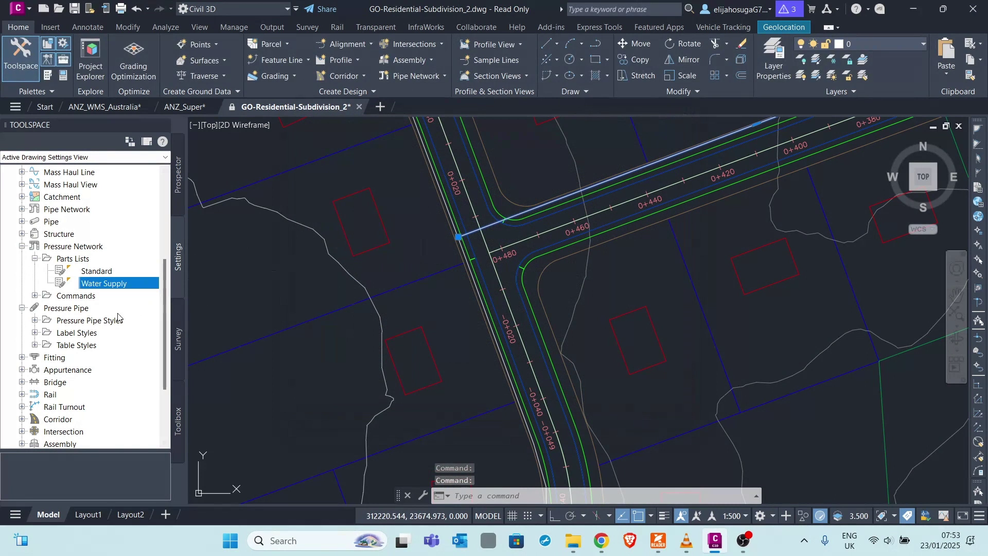
click(72, 259)
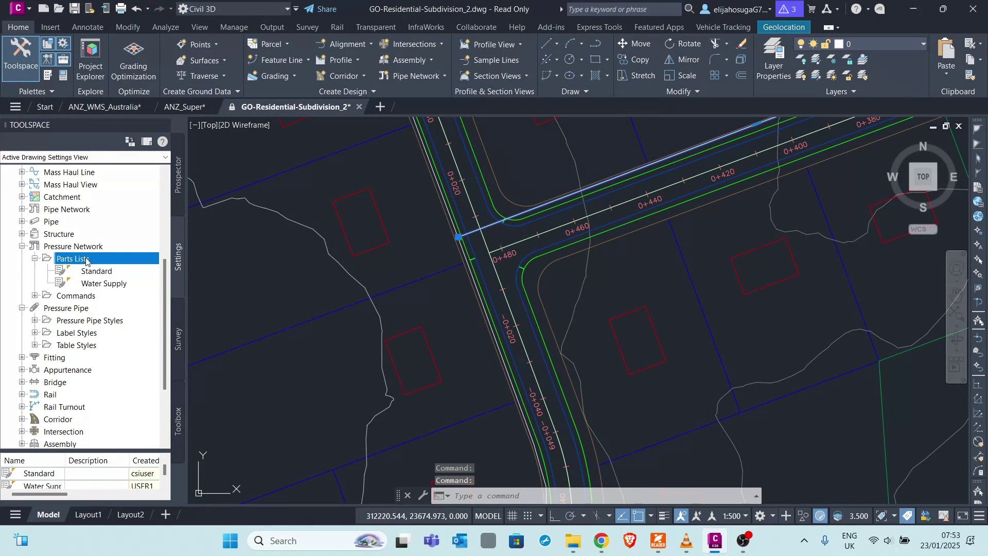
right_click(86, 261)
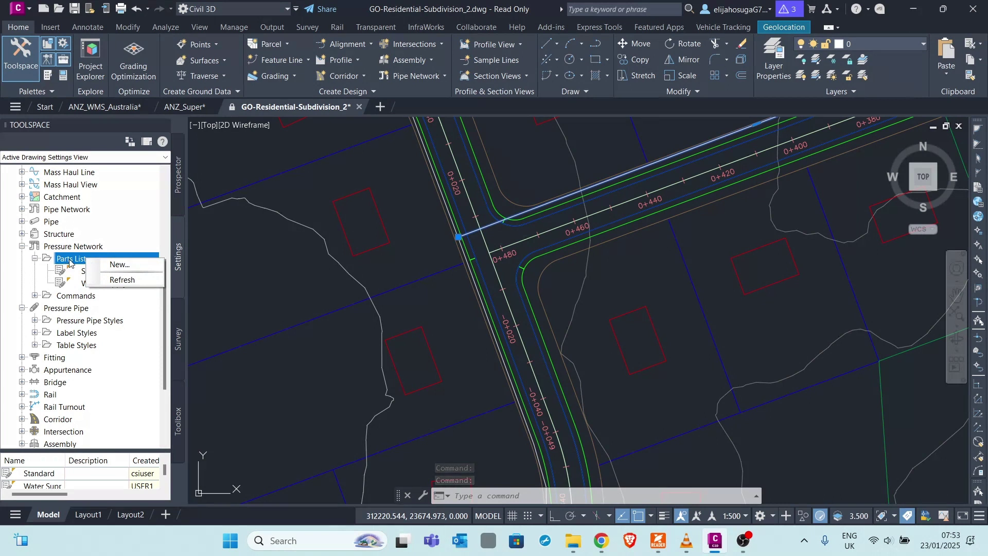
click(177, 255)
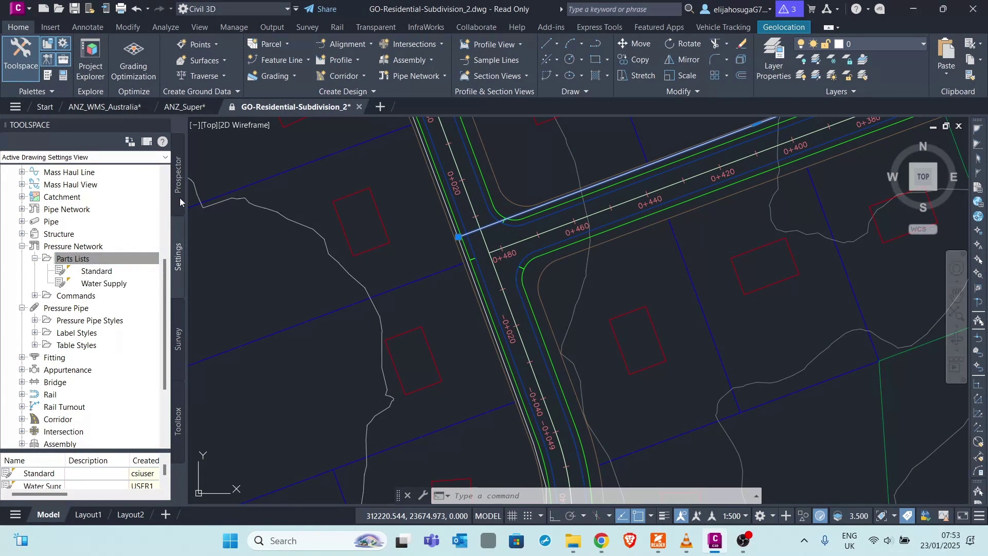
click(177, 180)
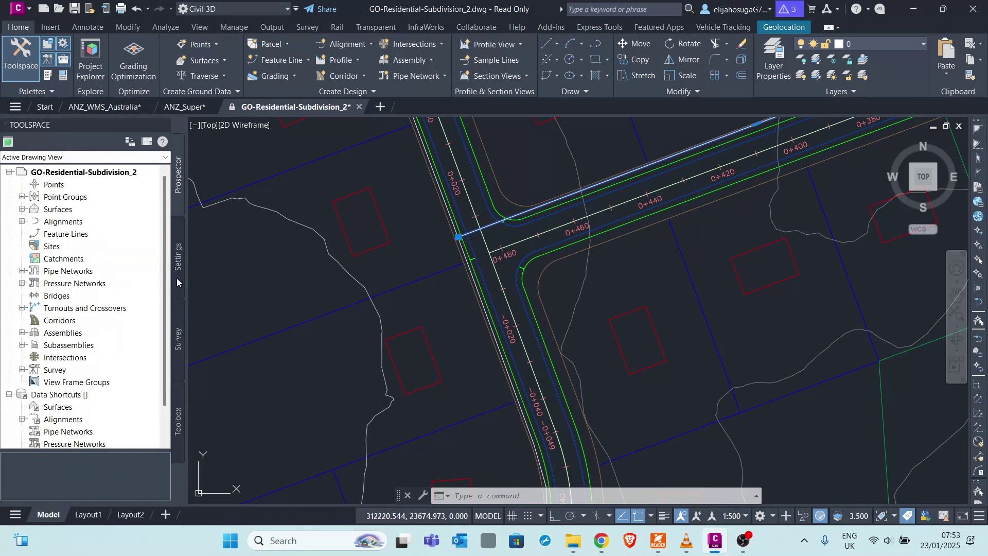
click(175, 265)
scroll(61, 298, up, 3)
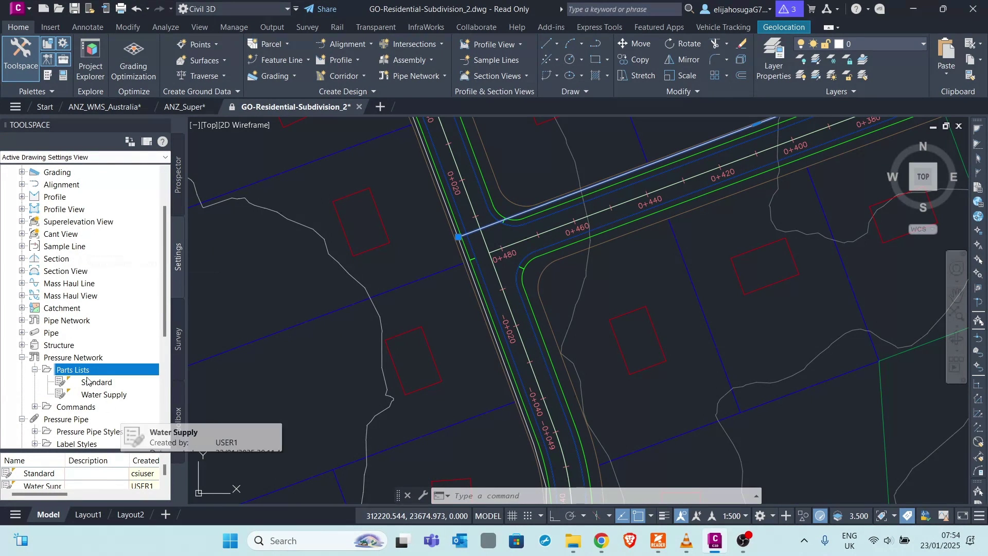
click(22, 358)
click(23, 358)
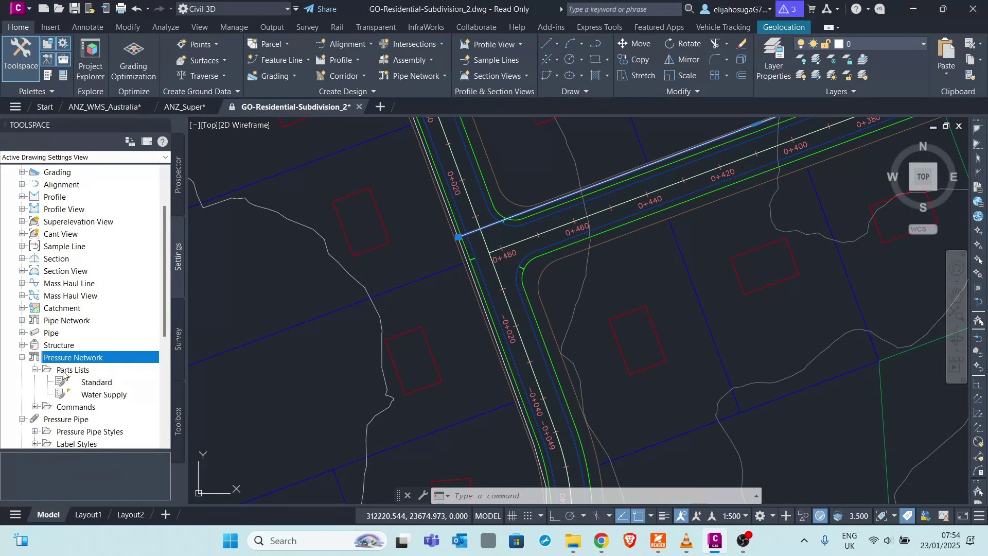
Step: Create a new pressure network parts list named "wATER sUPPLY TO eSTATE"
click(64, 371)
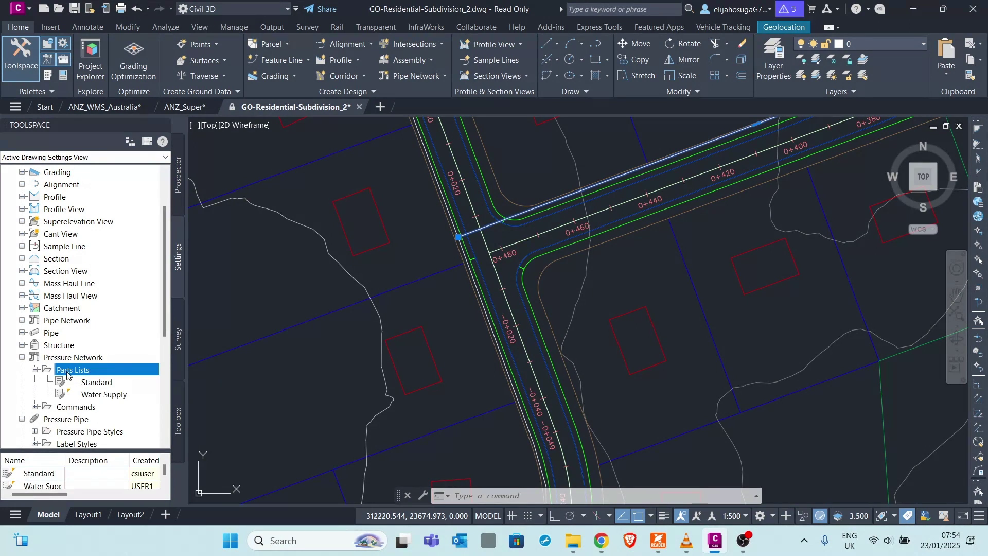
right_click(67, 373)
click(97, 378)
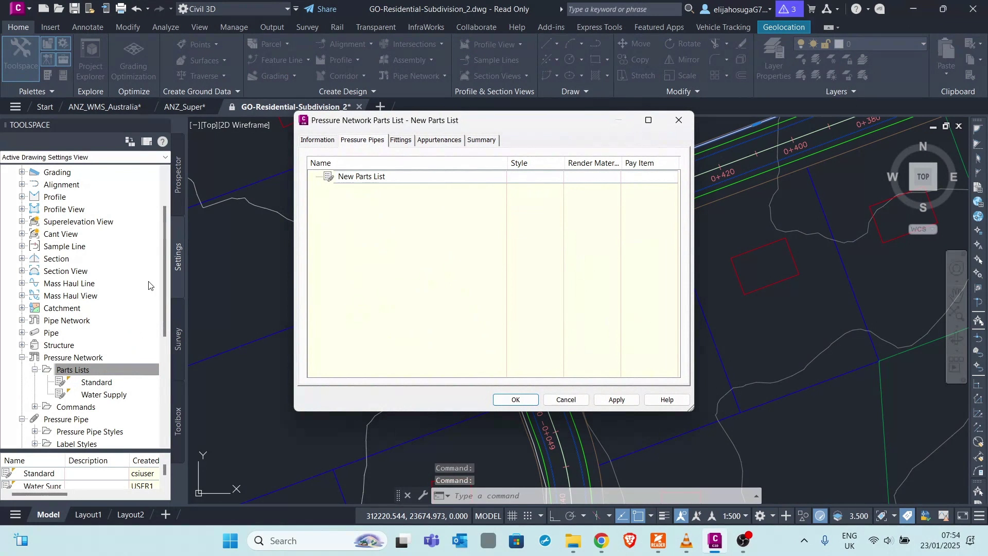
click(315, 139)
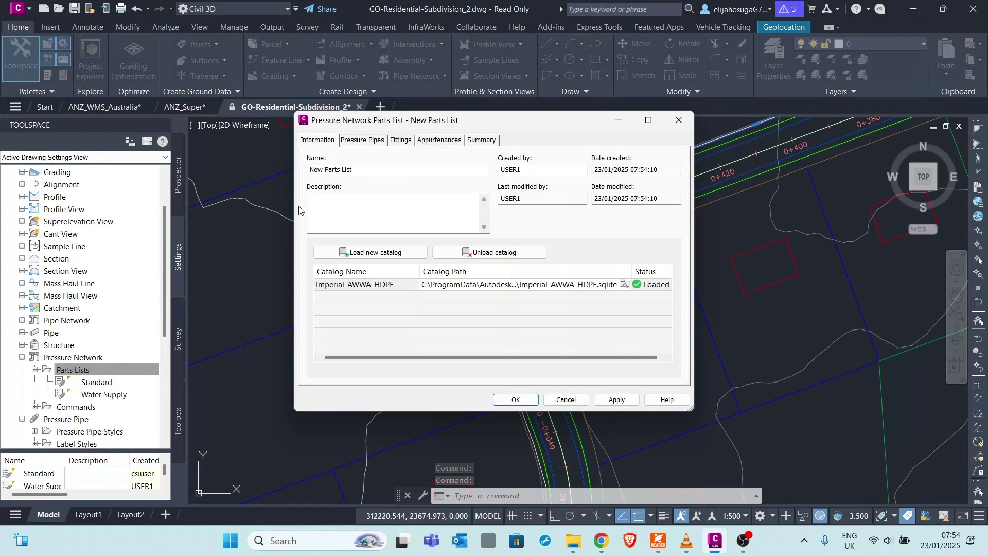
drag(373, 167, 277, 169)
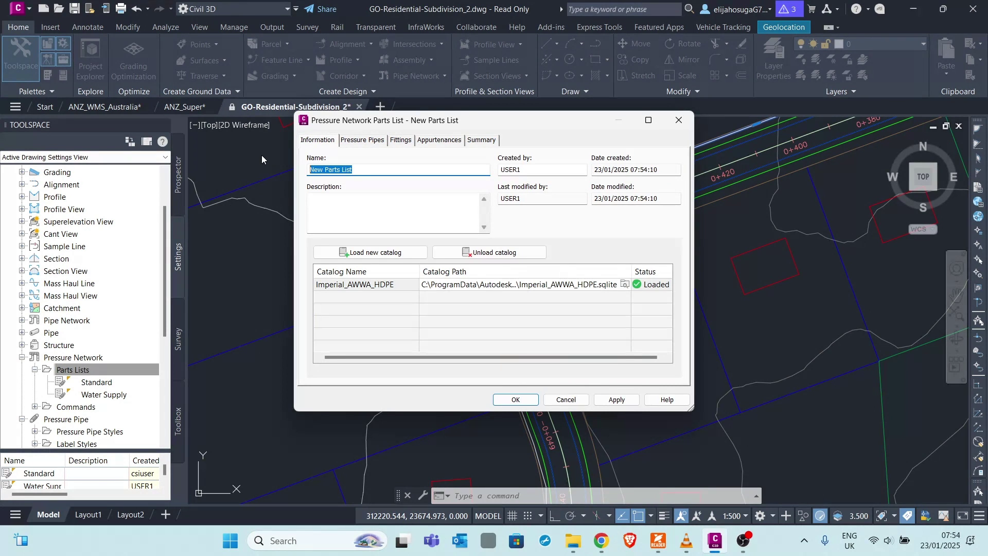
text(wATER)
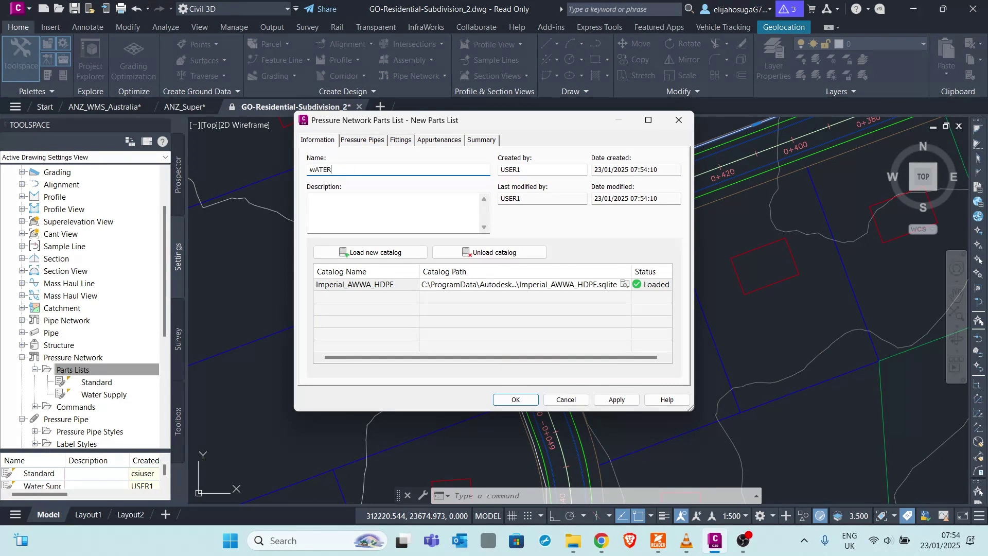
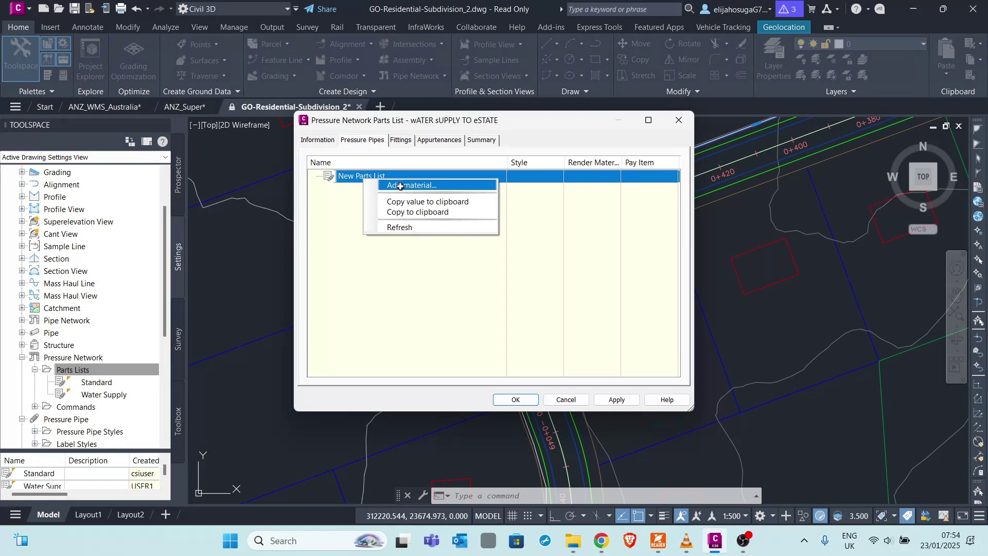
Step: Add the High Density Polyethylene (HDPE) pipe material from the Imperial_AWWA_HDPE catalog to the new parts list
click(400, 187)
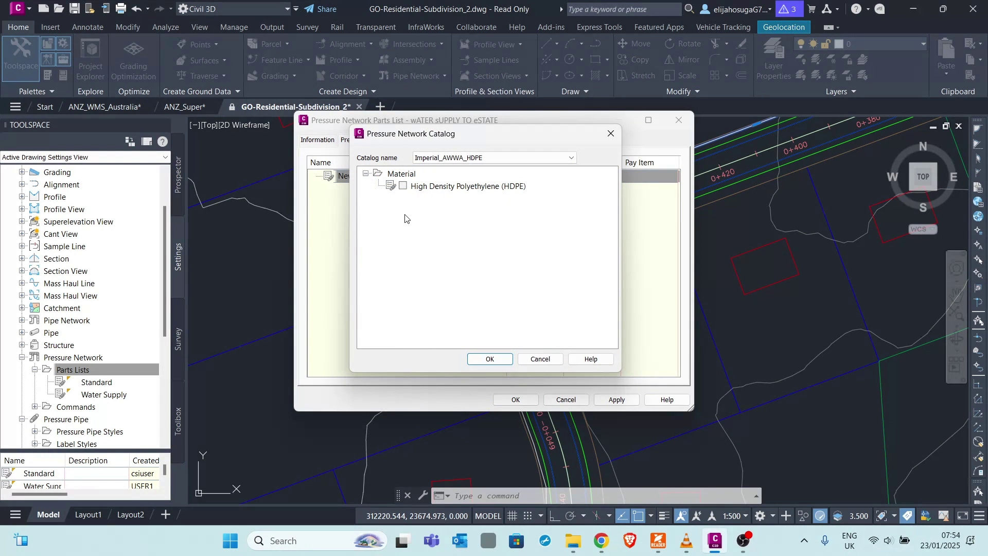
click(403, 186)
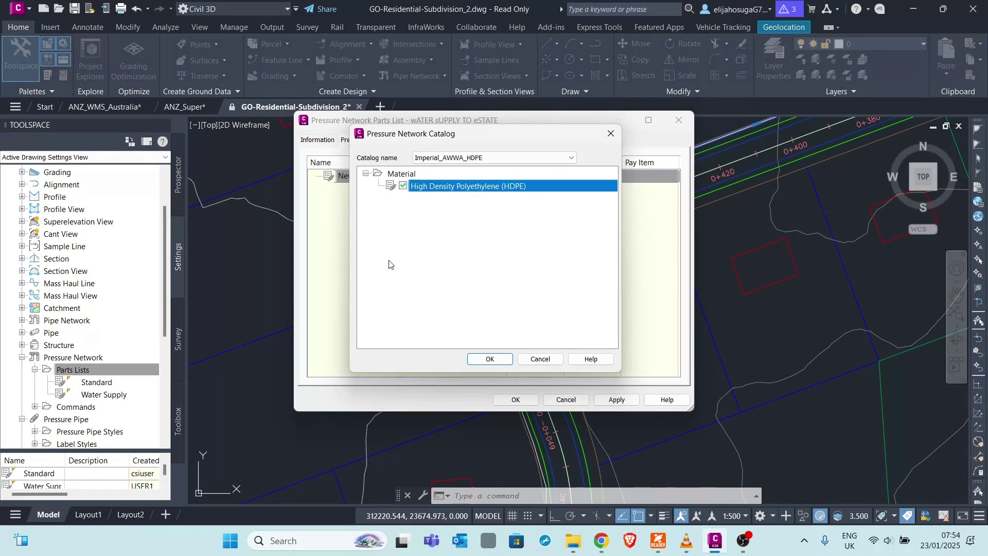
click(490, 358)
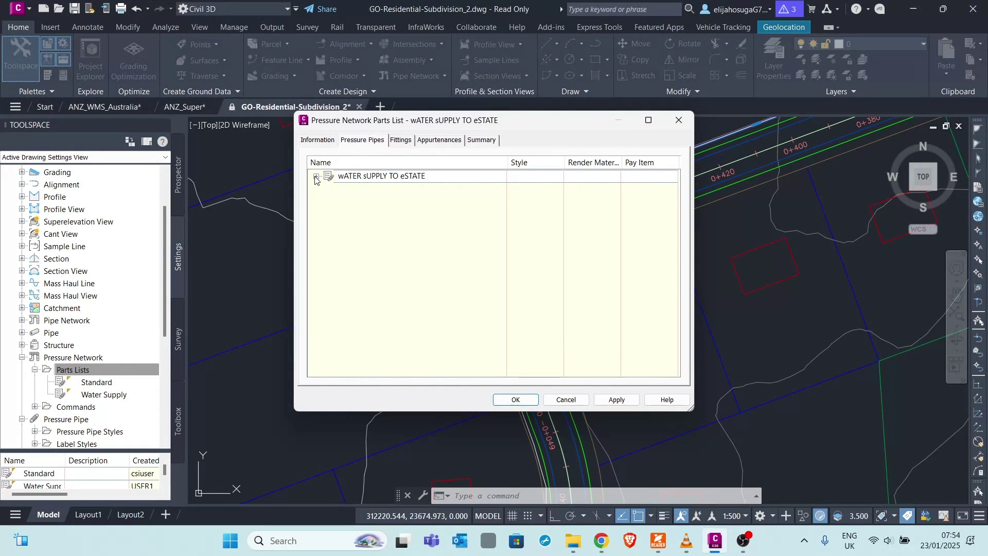
Step: Add all nominal diameter sizes to the parts list's High Density Polyethylene (HDPE) pressure pipe material
click(316, 178)
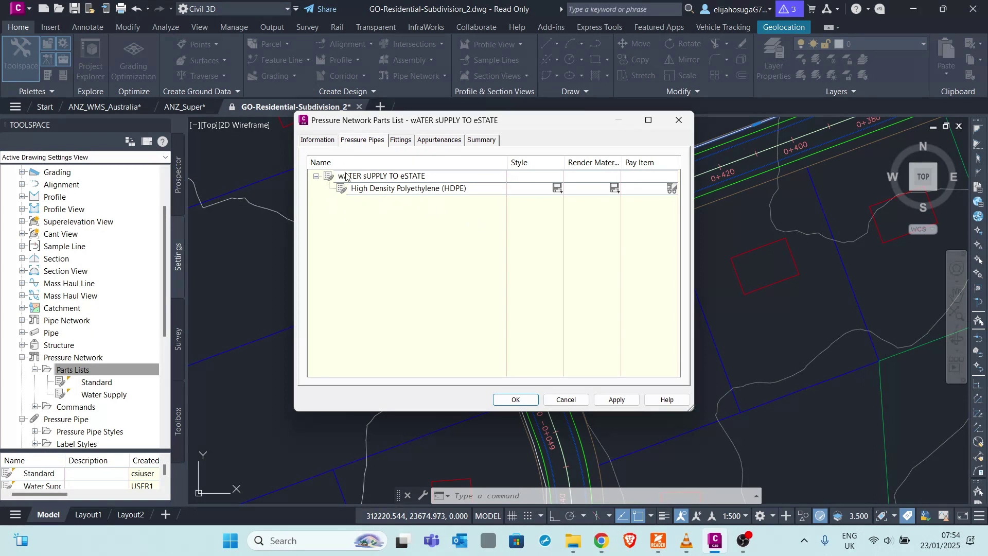
right_click(410, 190)
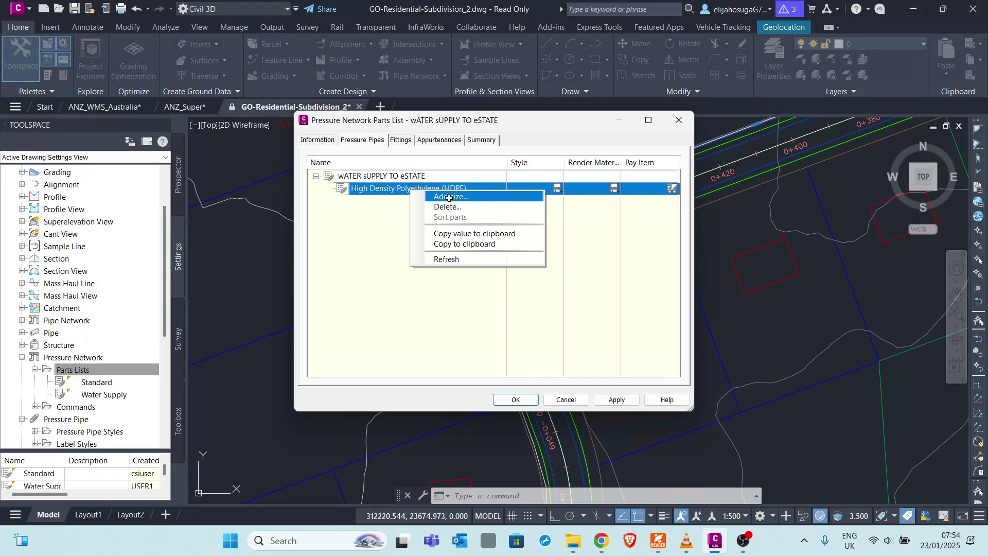
click(448, 198)
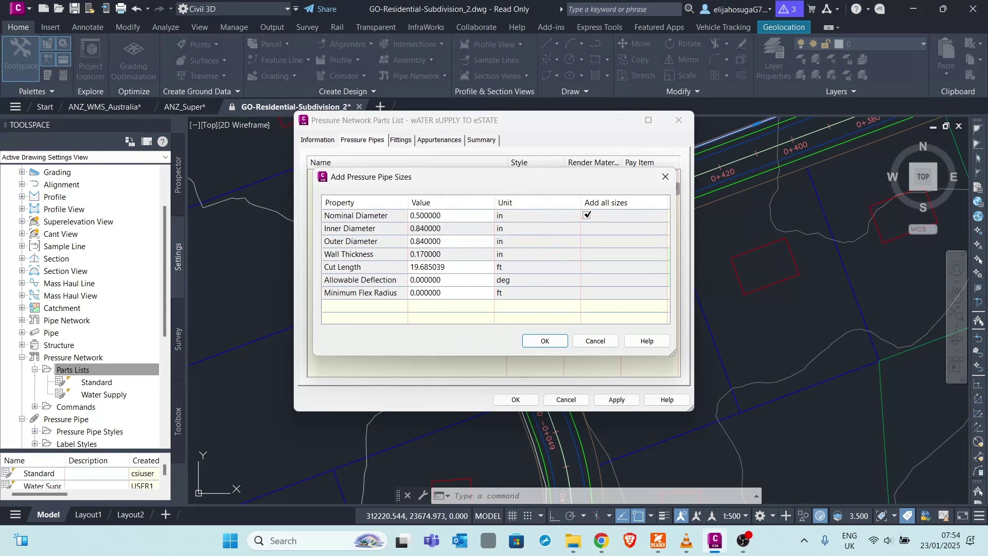
click(547, 341)
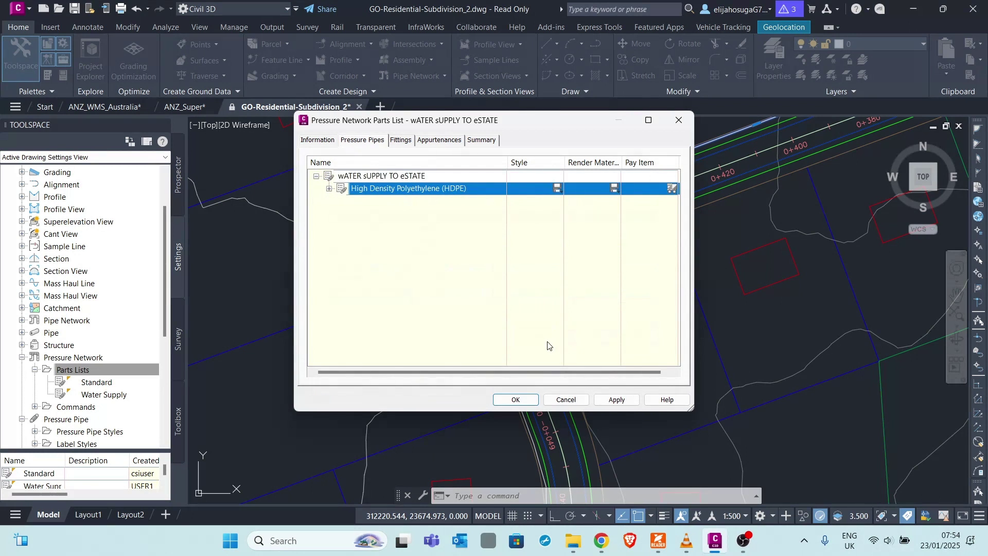
Step: Review the added HDPE pipe sizes, widening the parts list window and its name column to show the full pipe names
click(329, 188)
scroll(383, 243, down, 1)
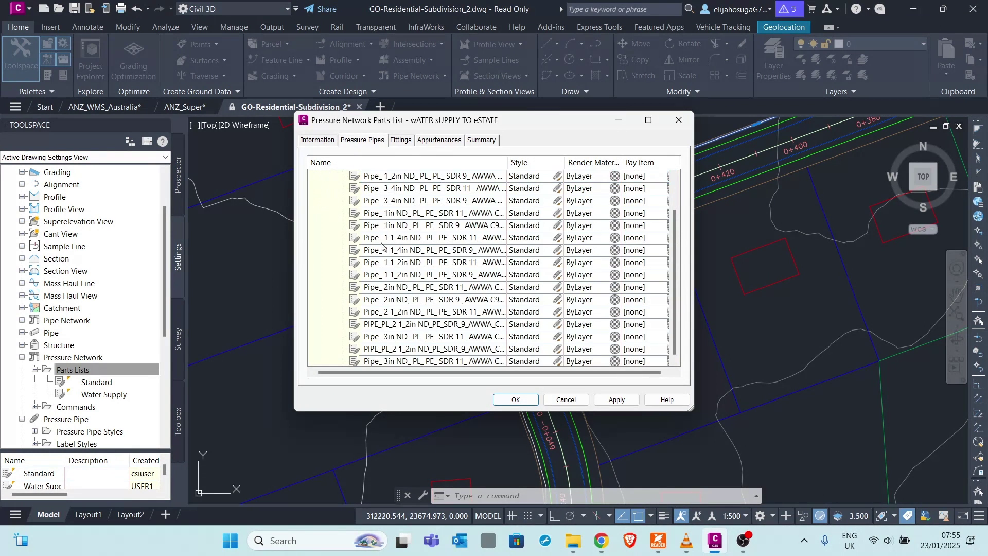
scroll(410, 284, up, 1)
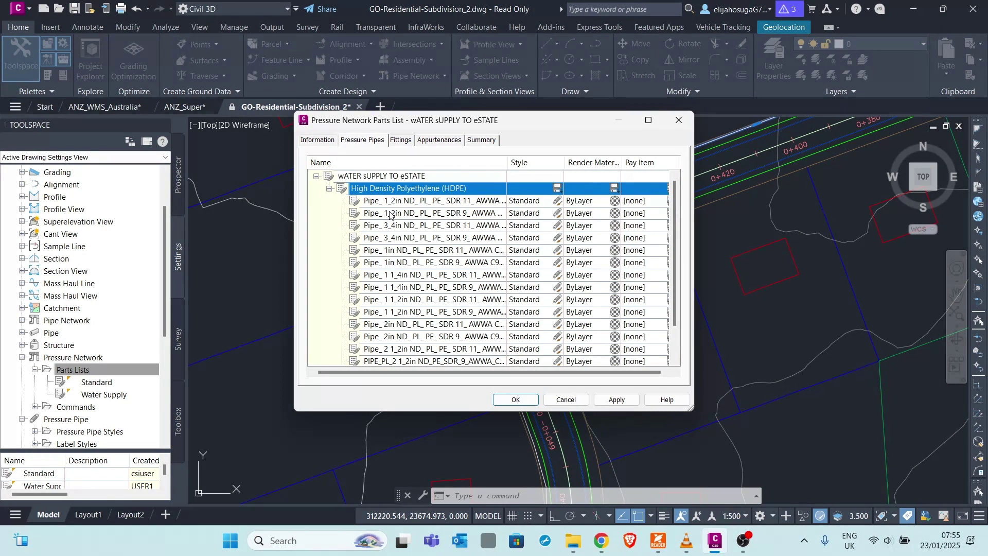
scroll(399, 238, down, 1)
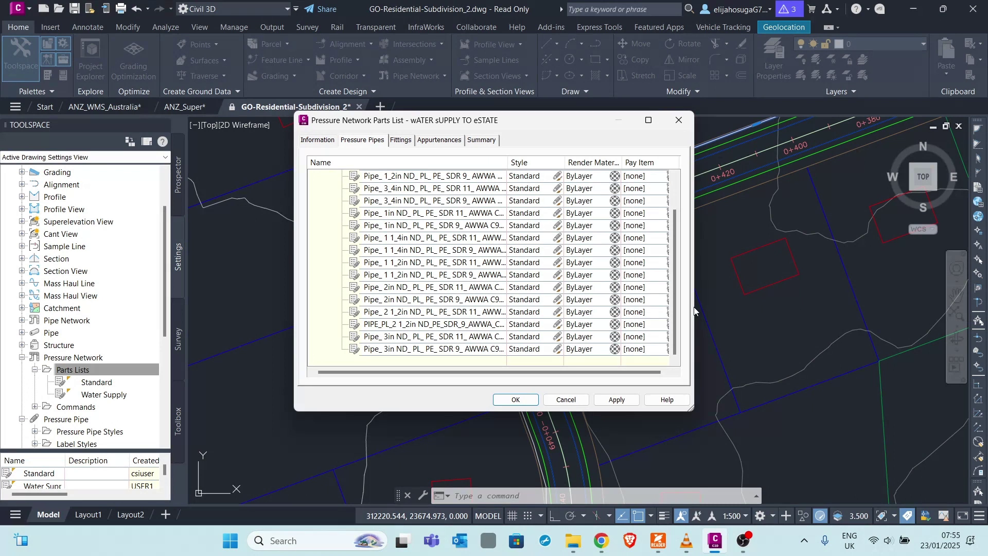
drag(698, 298, 752, 298)
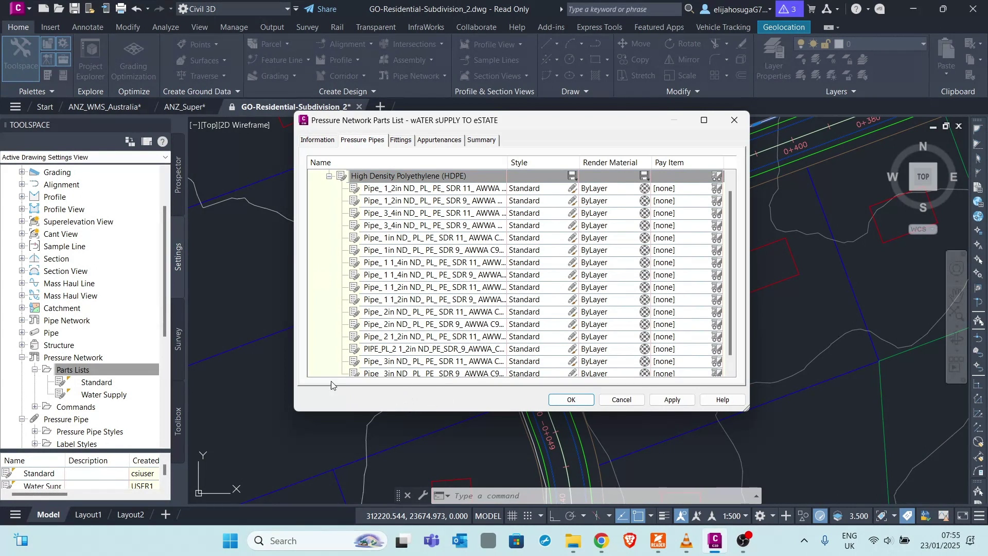
scroll(365, 306, down, 1)
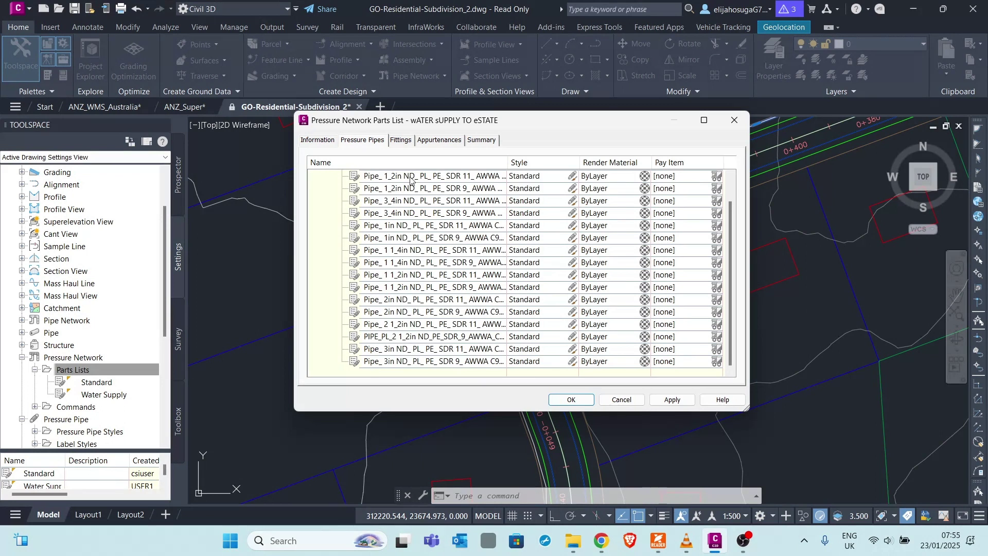
scroll(445, 236, up, 1)
scroll(421, 248, down, 1)
drag(508, 162, 531, 181)
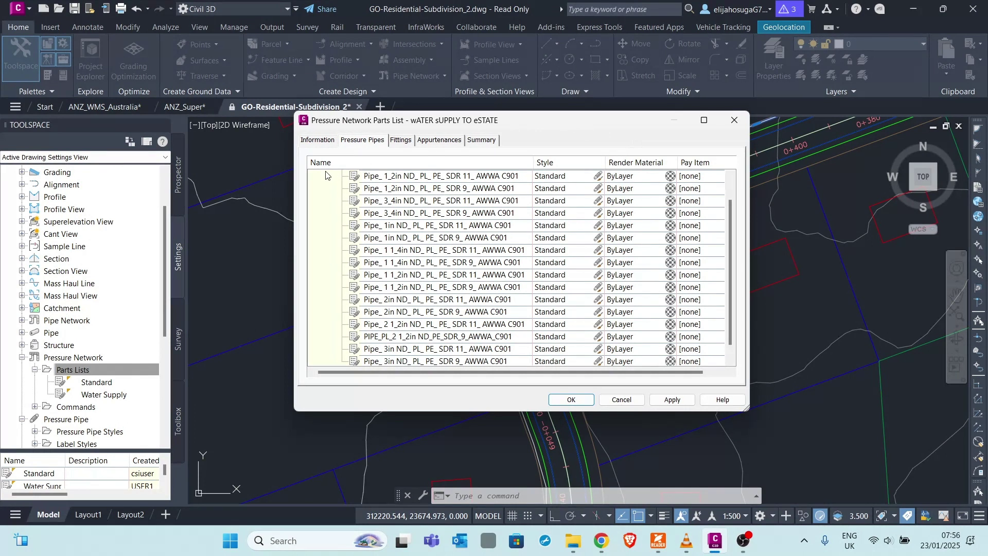
Step: Add the ductile iron Cross, Elbow, Cap, Tee and Plug fitting types from the Imperial_AWWA_HDPE catalog to the parts list
click(401, 141)
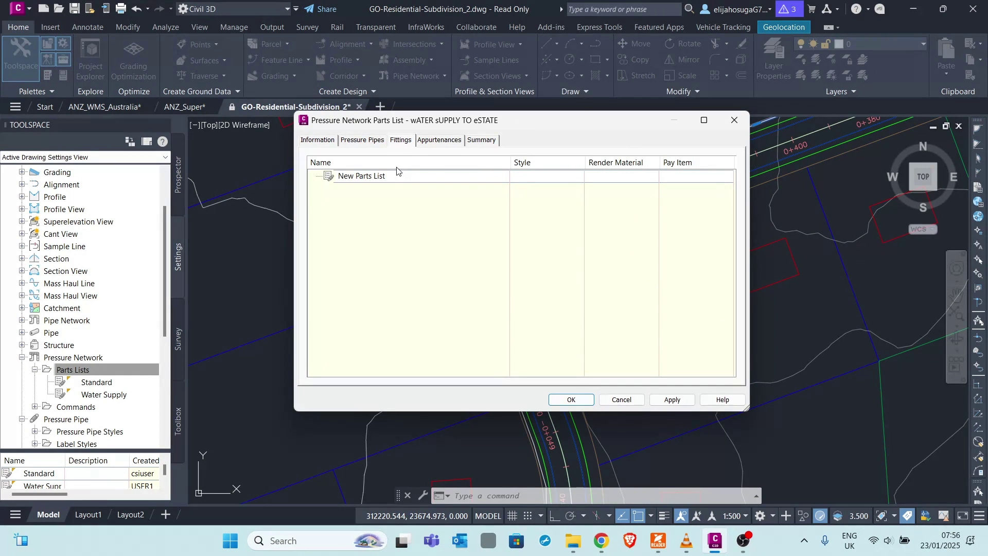
click(357, 177)
right_click(356, 176)
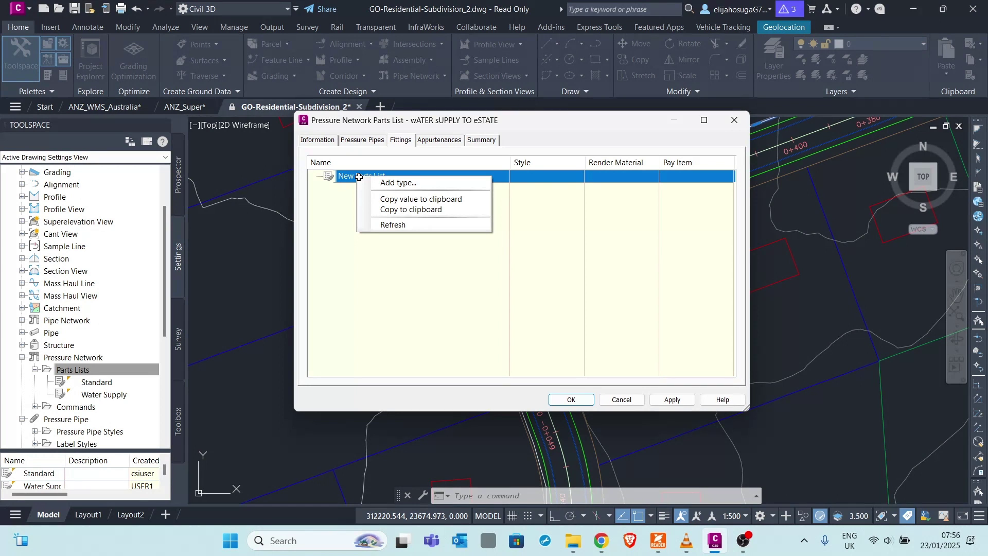
click(389, 183)
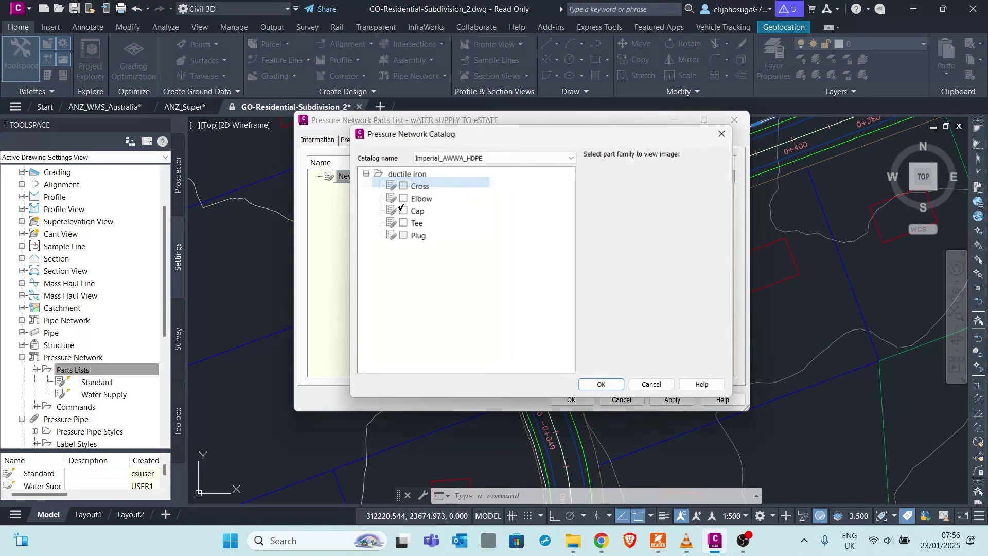
click(403, 186)
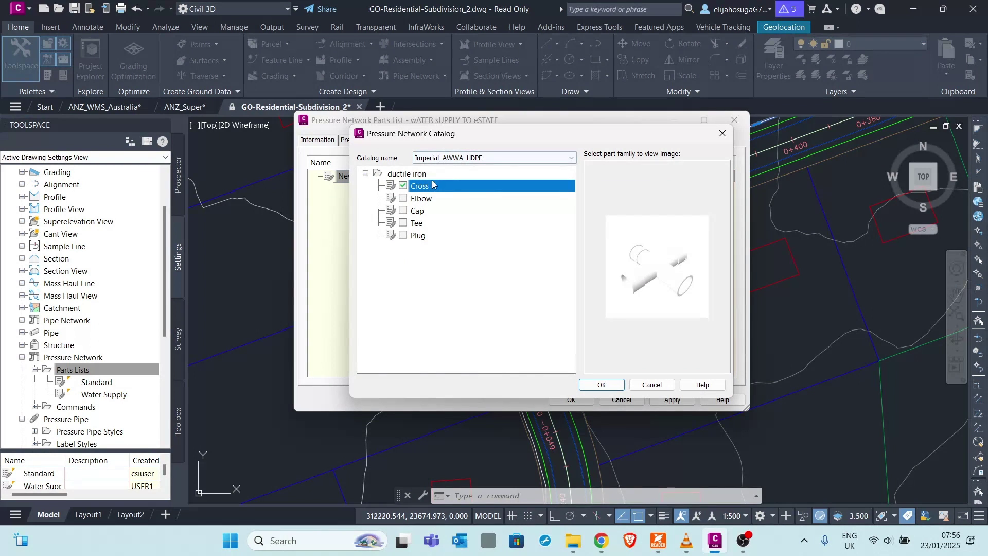
click(404, 222)
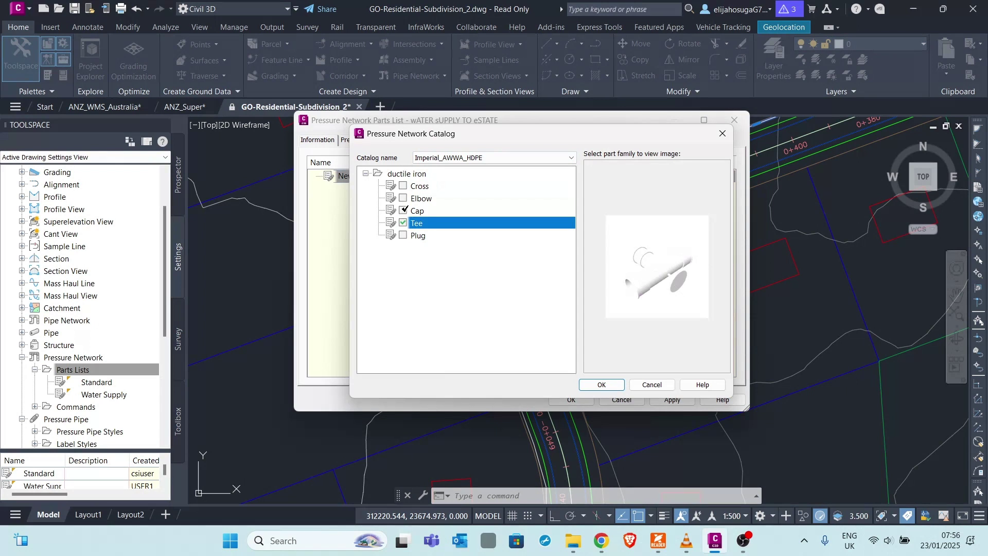
click(404, 210)
click(403, 198)
click(403, 185)
click(403, 235)
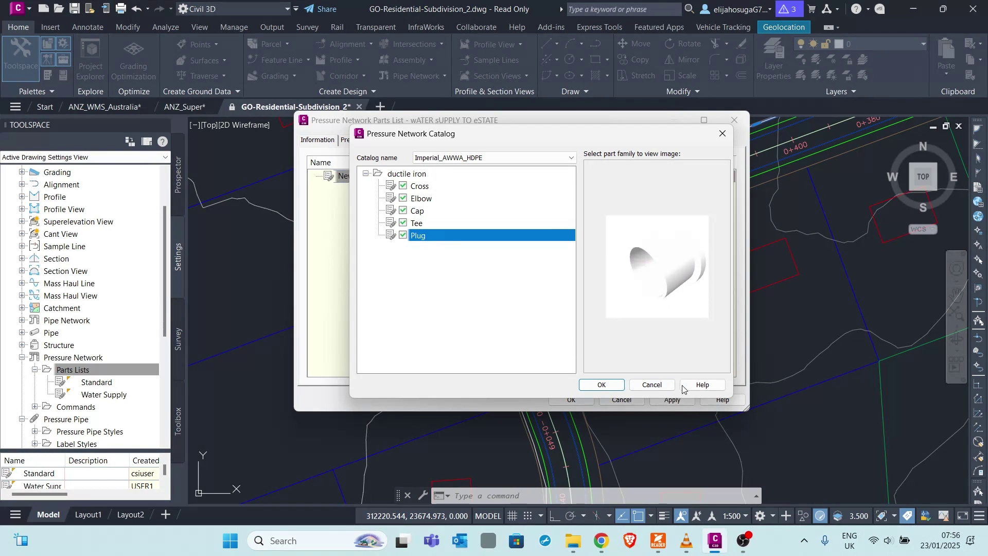
click(611, 385)
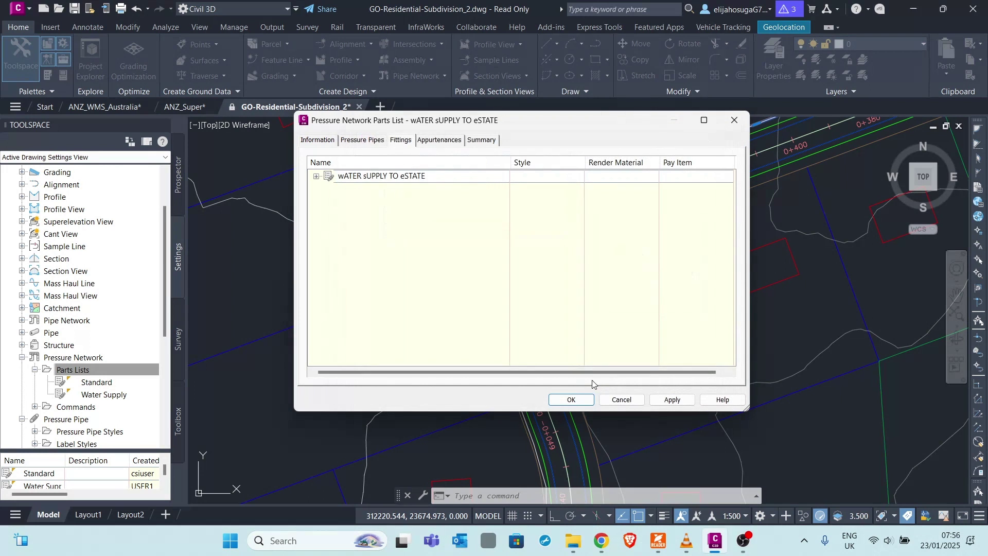
Step: Add all nominal diameter sizes to the parts list's ductile iron Elbow fitting
click(316, 177)
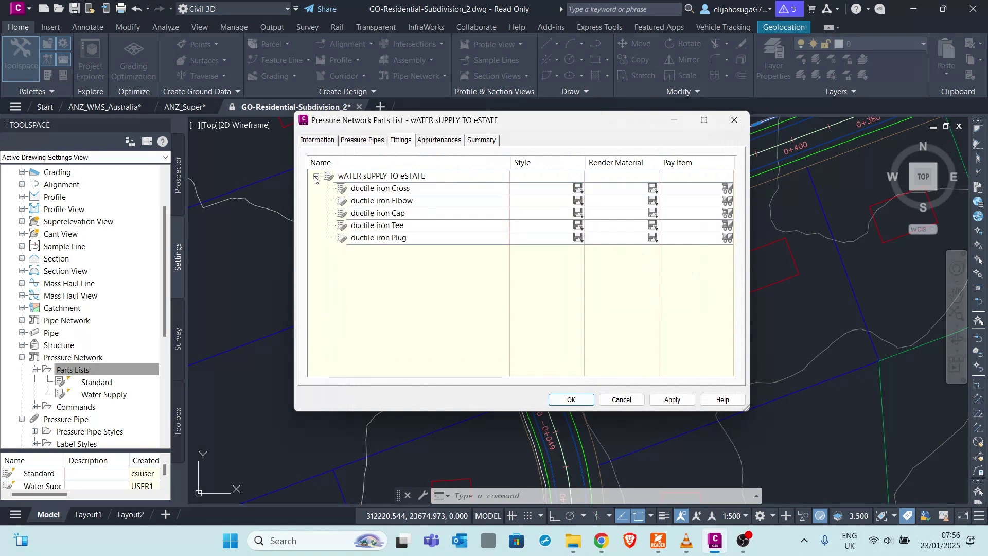
click(393, 206)
right_click(394, 205)
click(418, 210)
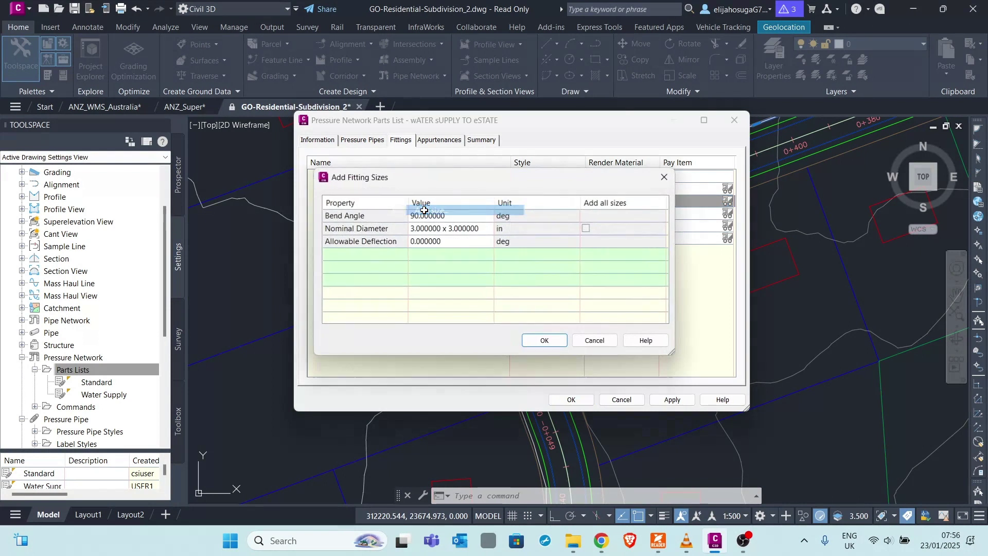
click(586, 228)
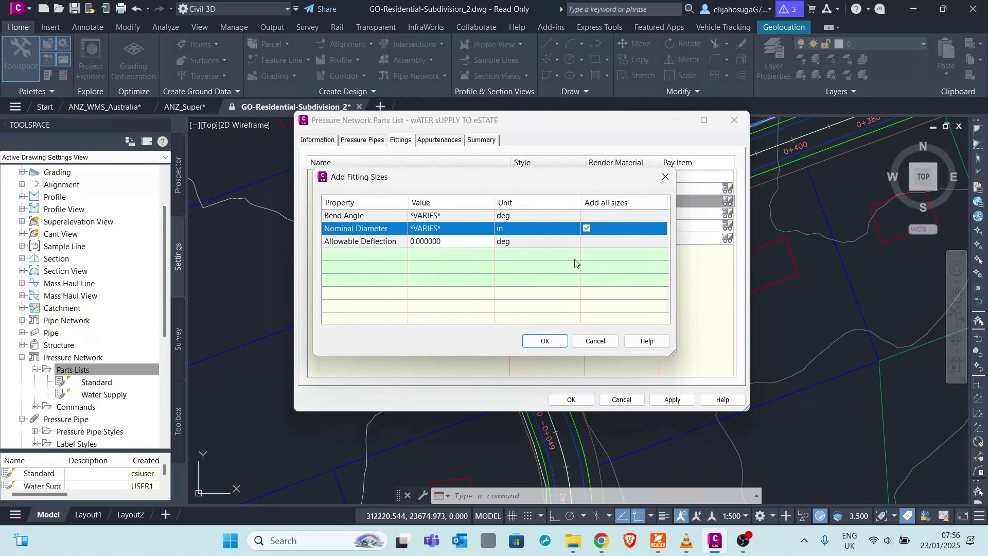
click(558, 341)
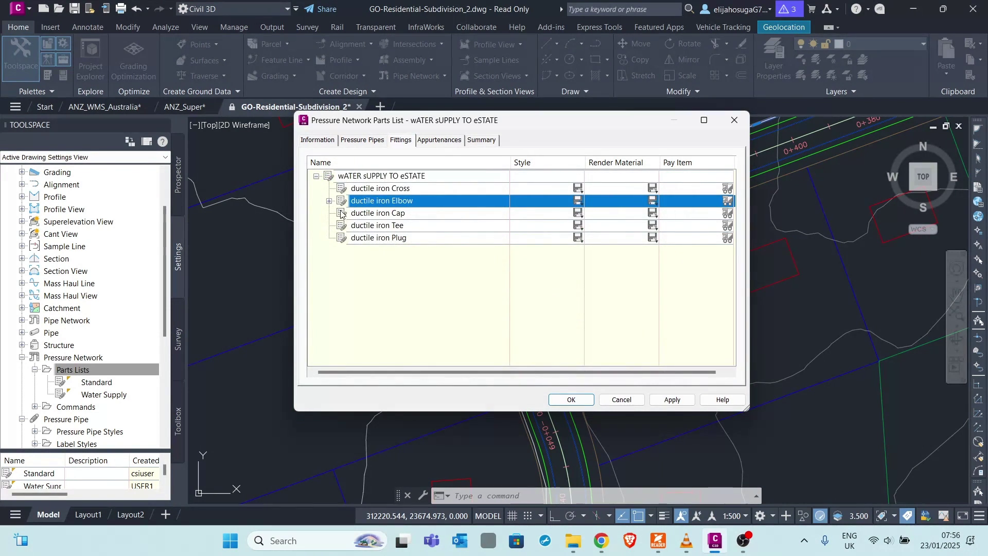
Step: Review the elbow bend angles, nominal diameters and pressure ratings added under the ductile iron Elbow fitting
click(329, 201)
scroll(432, 239, down, 5)
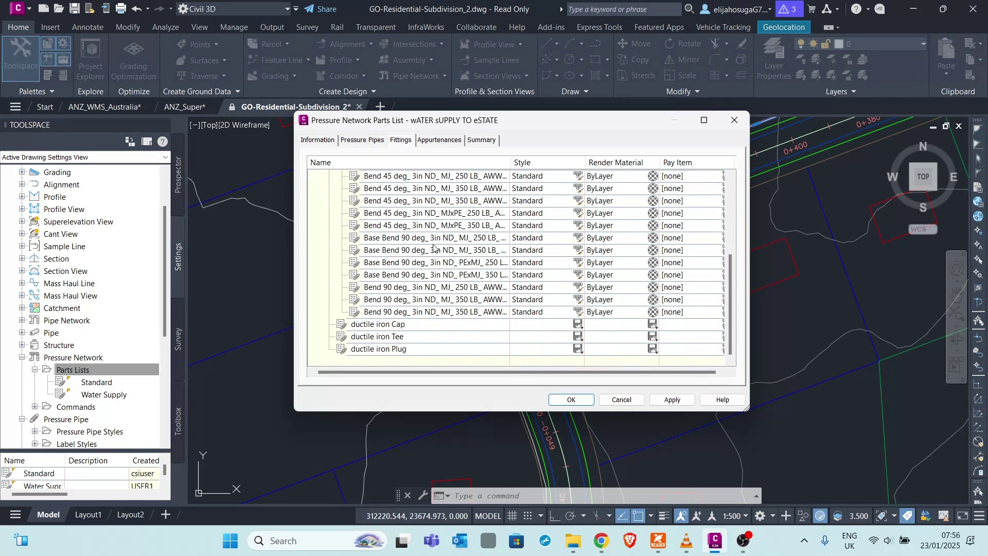
scroll(434, 248, up, 4)
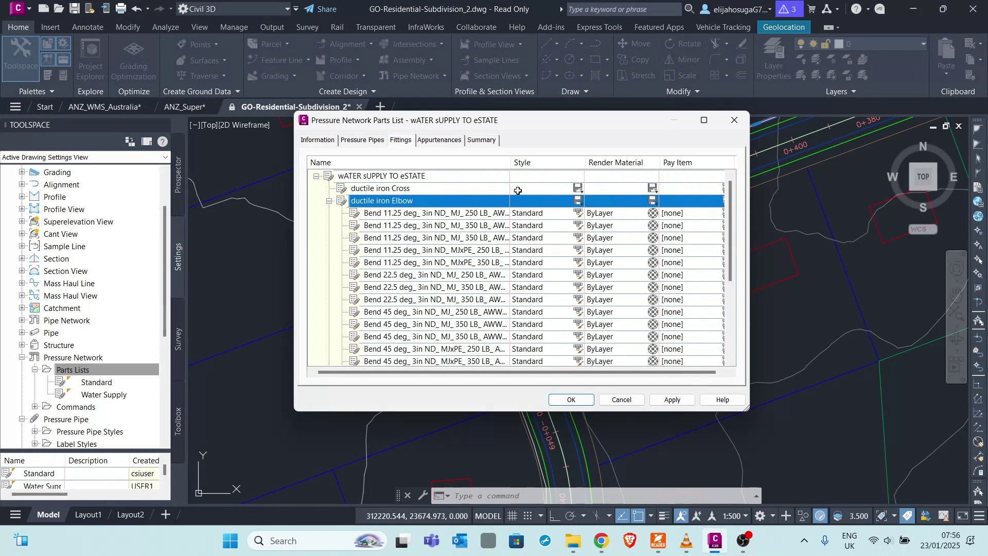
scroll(406, 241, down, 1)
scroll(401, 252, up, 1)
scroll(389, 234, down, 1)
scroll(400, 248, up, 1)
scroll(396, 258, down, 1)
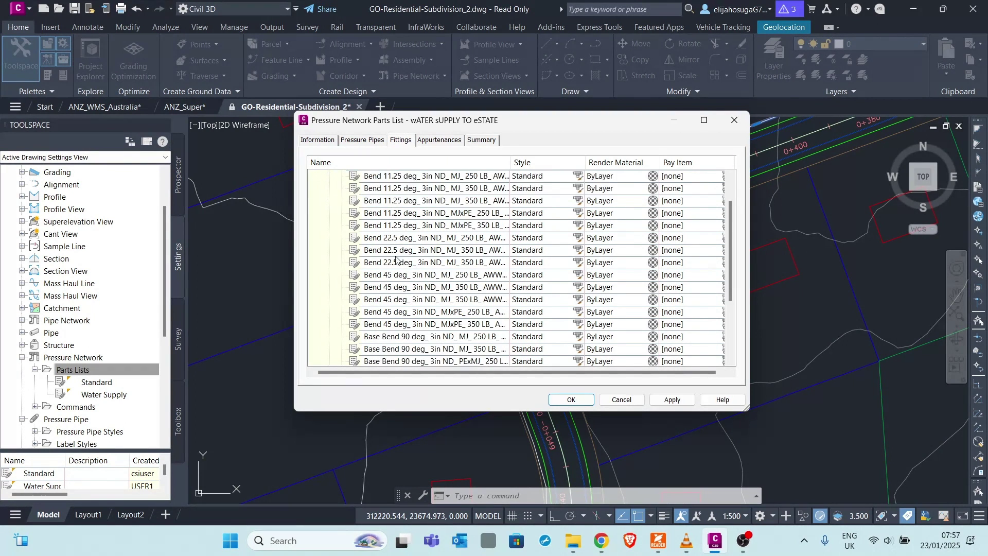
scroll(406, 265, down, 1)
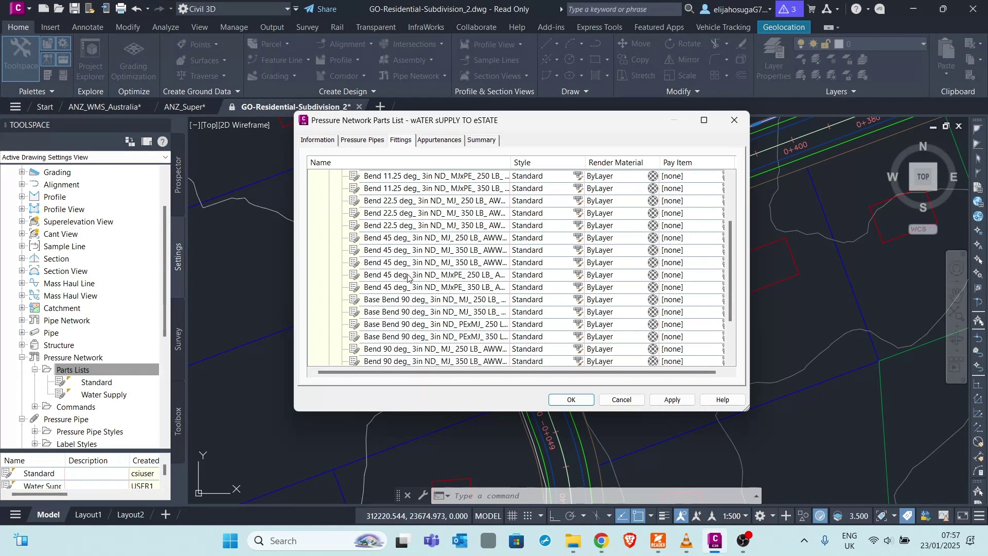
scroll(506, 247, down, 2)
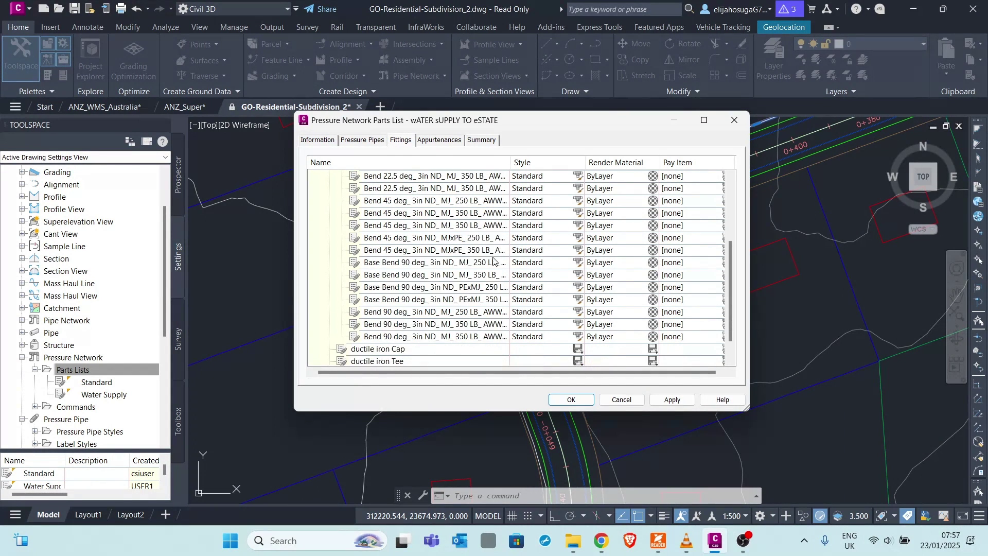
scroll(443, 306, up, 4)
scroll(437, 263, down, 3)
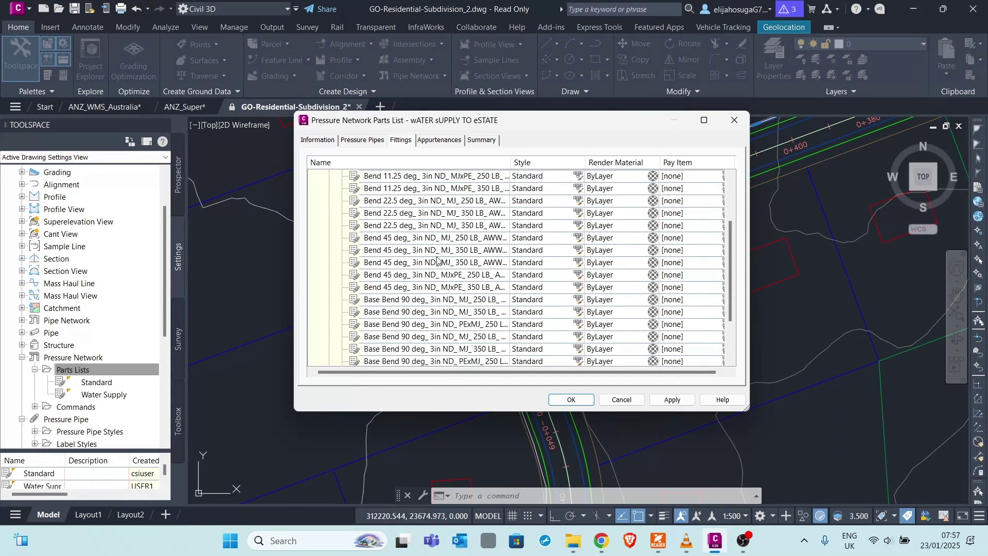
scroll(434, 256, up, 4)
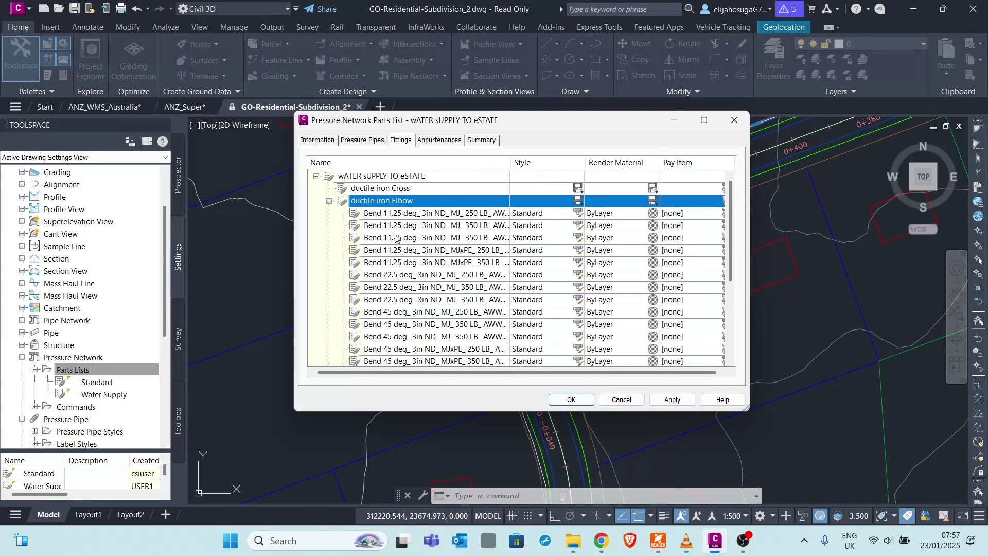
click(329, 201)
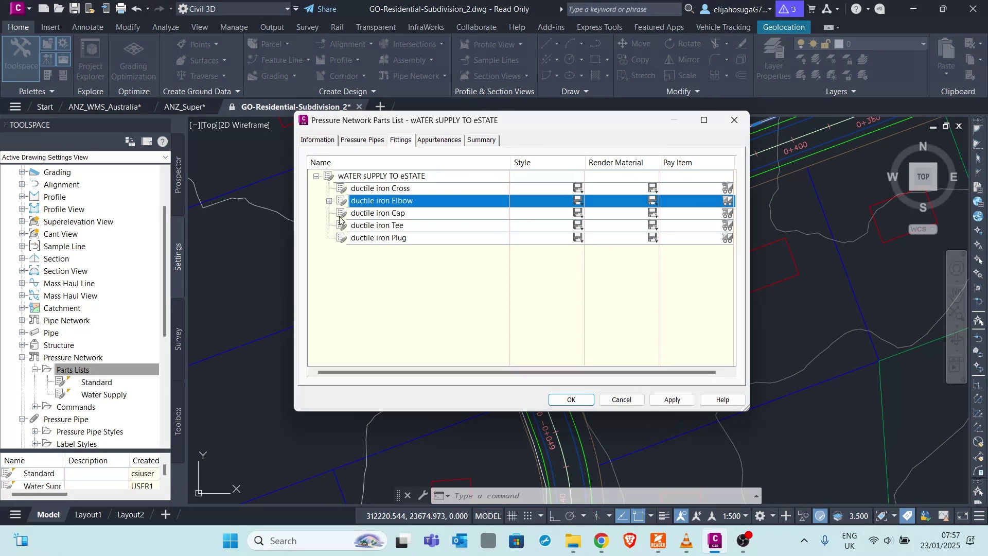
Step: Add all nominal diameter sizes to the parts list's ductile iron Tee fitting
click(374, 213)
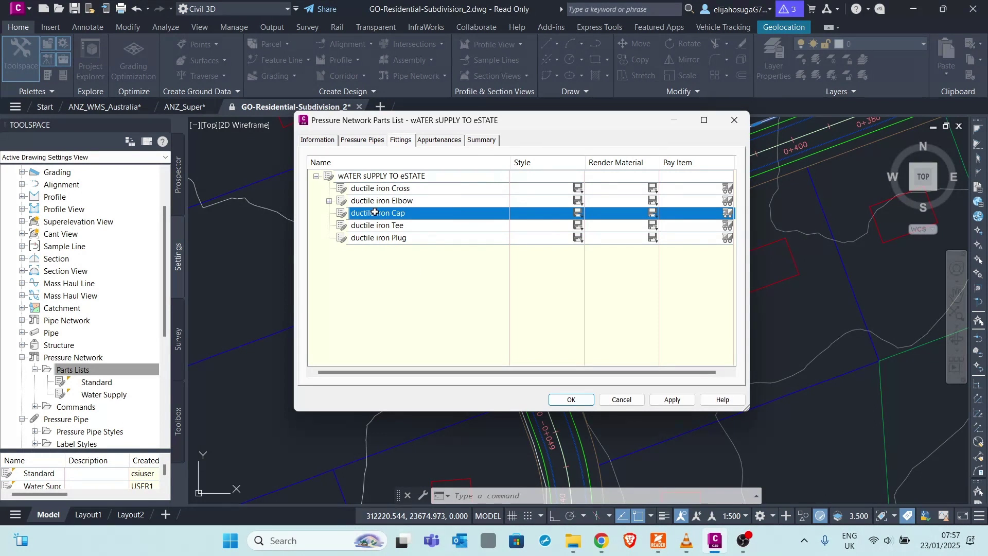
click(385, 226)
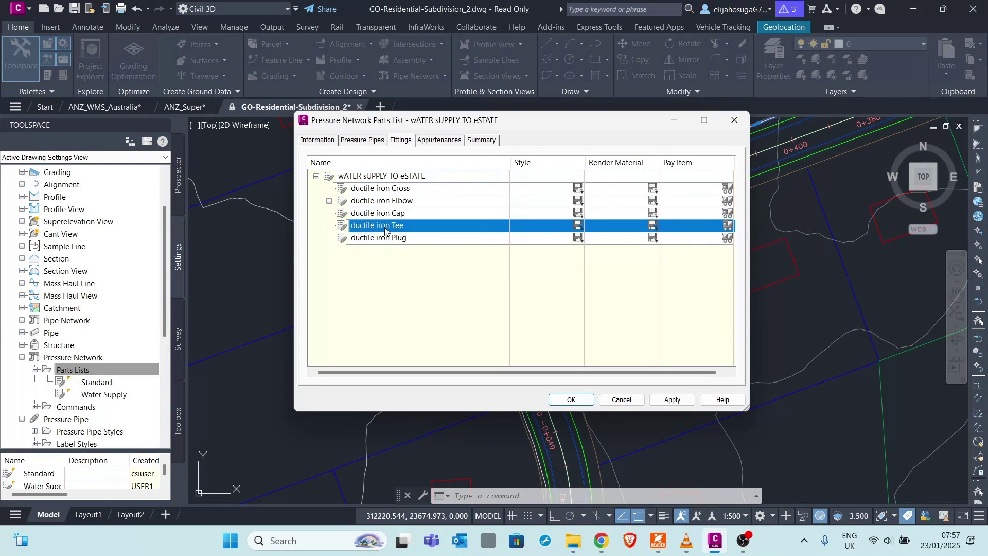
right_click(385, 227)
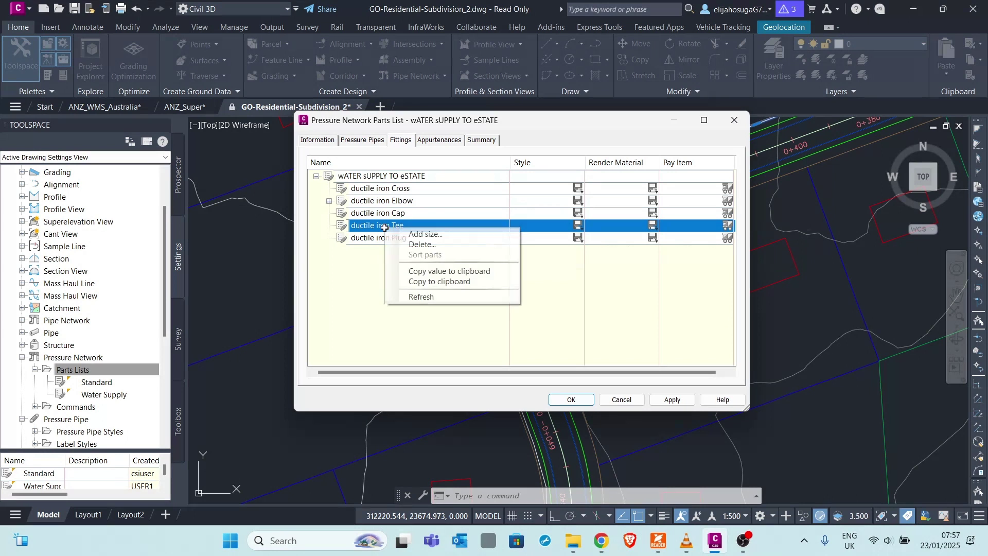
click(425, 237)
click(586, 215)
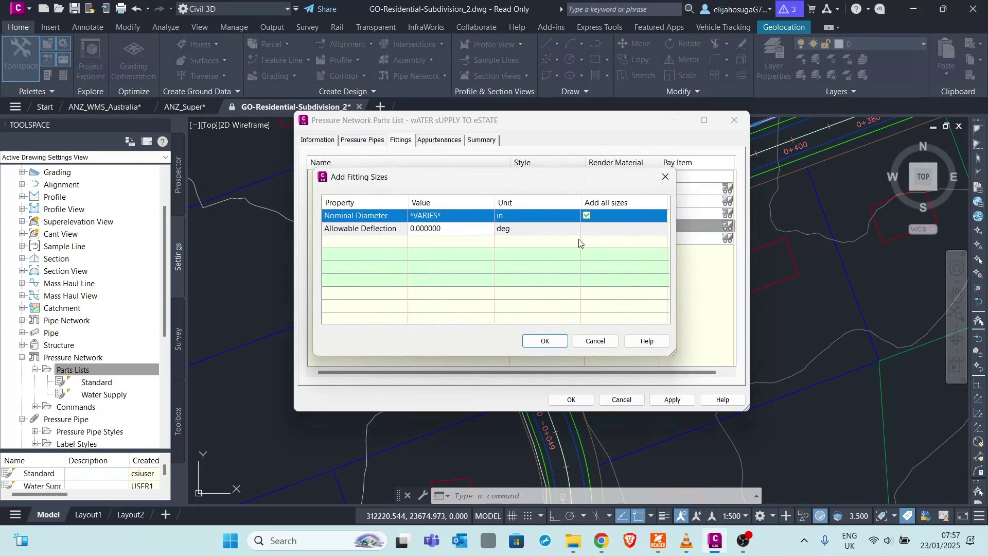
click(539, 341)
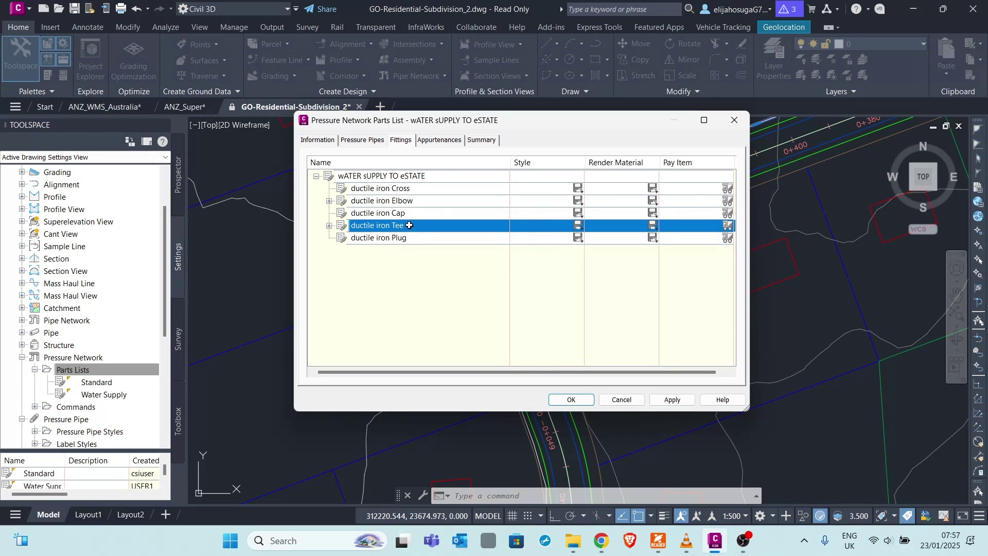
Step: Add all Gate Valve types, from FF 200 PSI AWWA C500 to PFS 200 PSIG AWWA C509, from the Imperial_AWWA_HDPE catalog as appurtenances
click(440, 140)
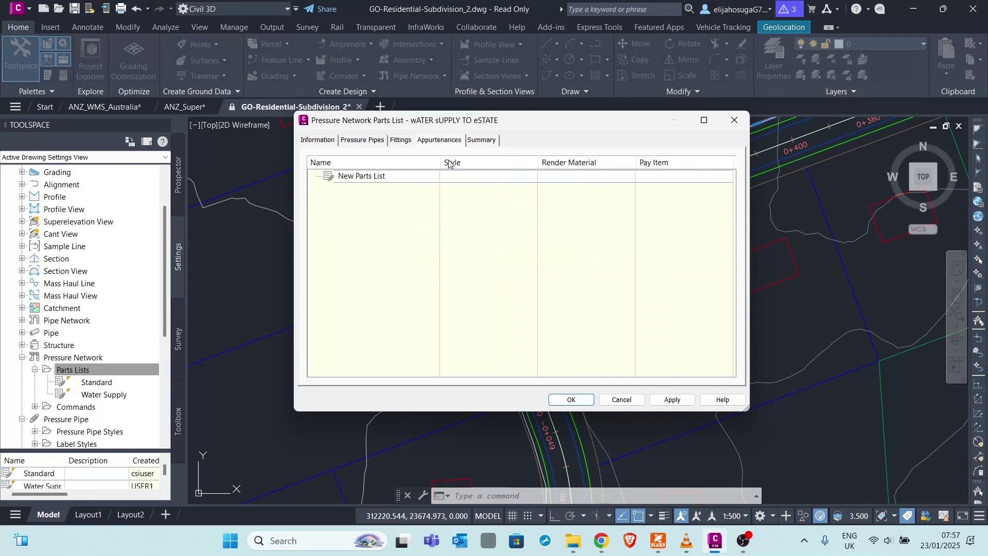
click(355, 181)
right_click(355, 180)
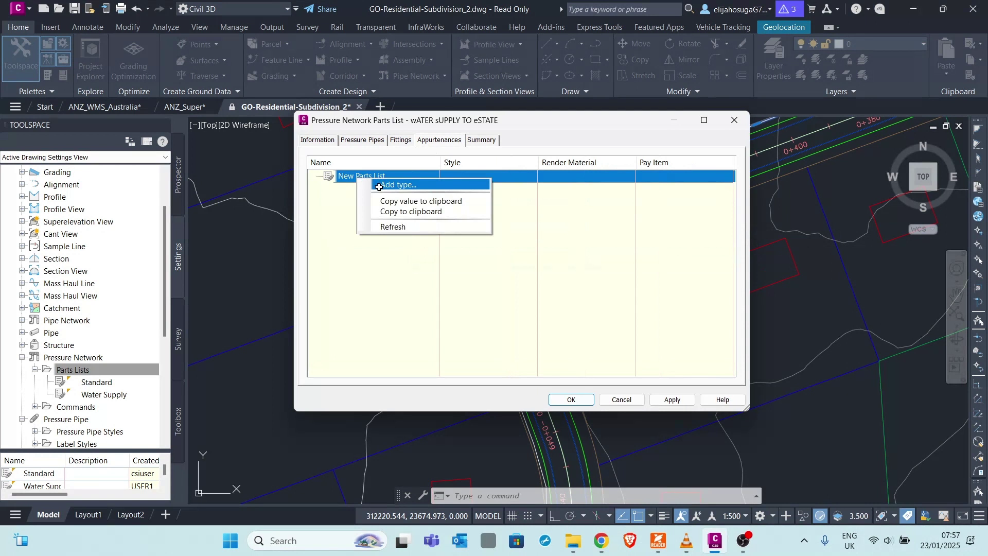
click(381, 185)
scroll(427, 272, down, 6)
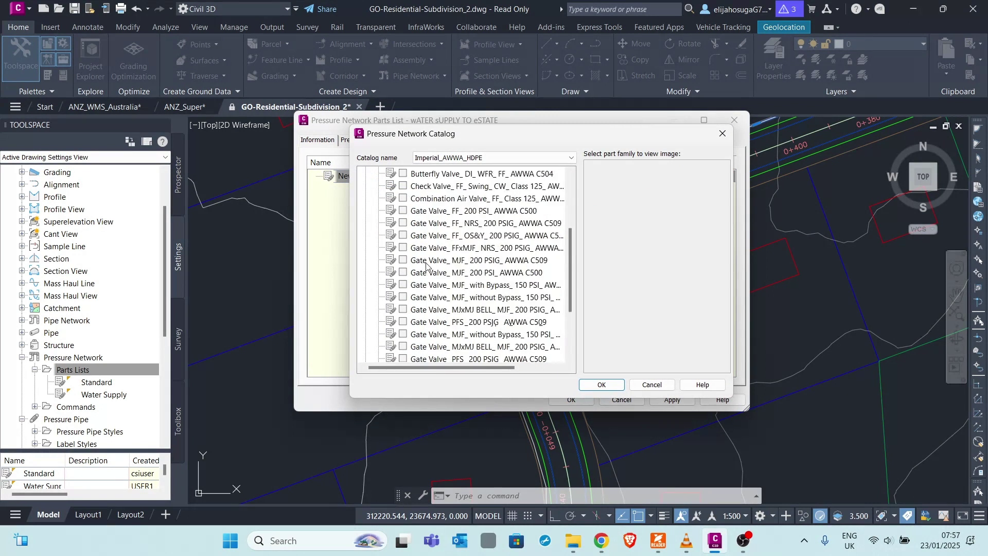
scroll(431, 282, up, 3)
scroll(431, 285, down, 3)
scroll(431, 290, up, 4)
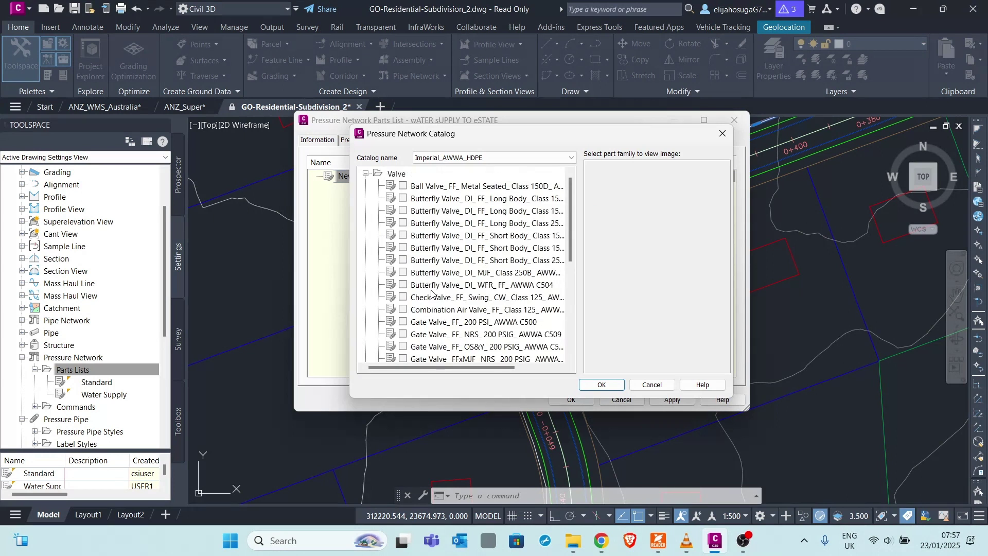
scroll(431, 293, down, 2)
click(404, 211)
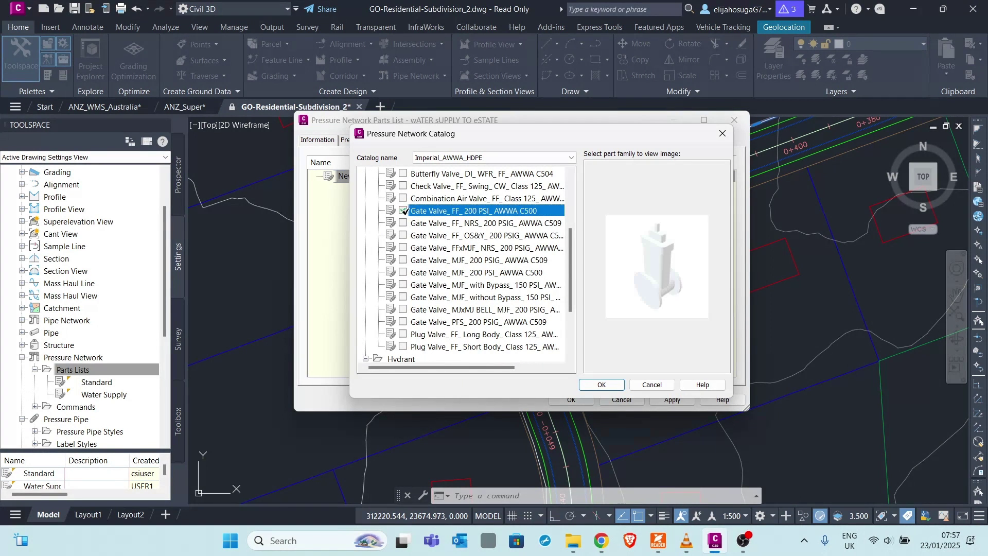
click(403, 223)
click(403, 236)
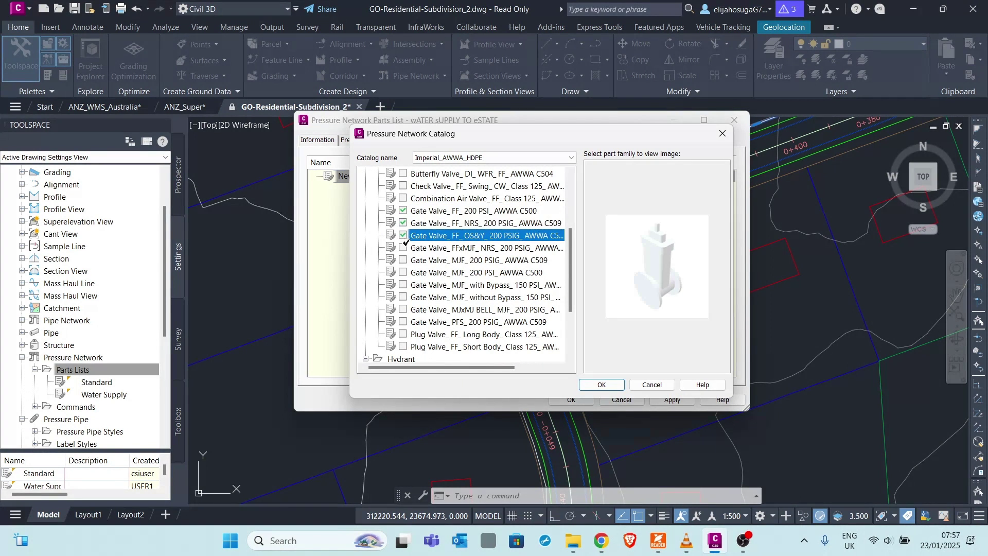
click(402, 248)
click(403, 260)
click(403, 273)
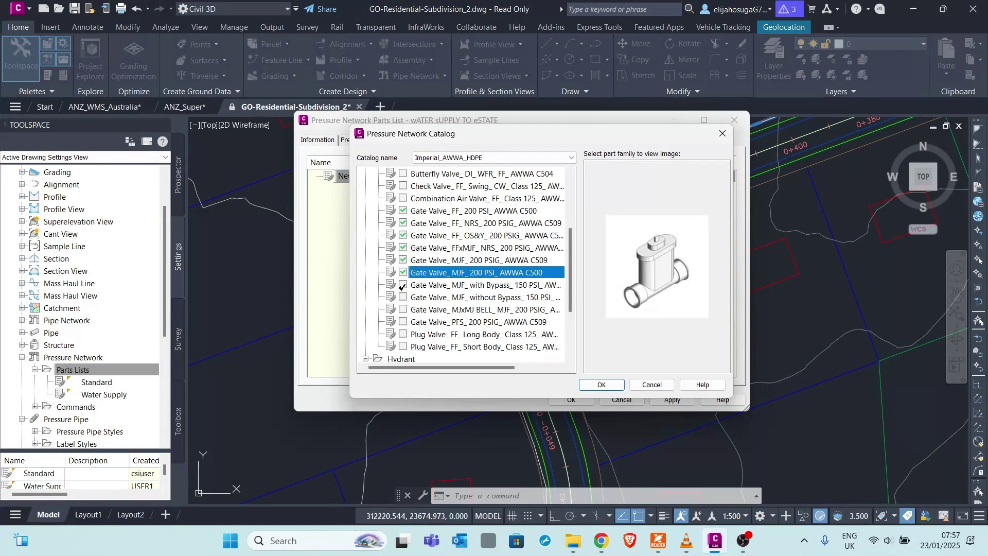
click(403, 285)
click(402, 297)
click(403, 322)
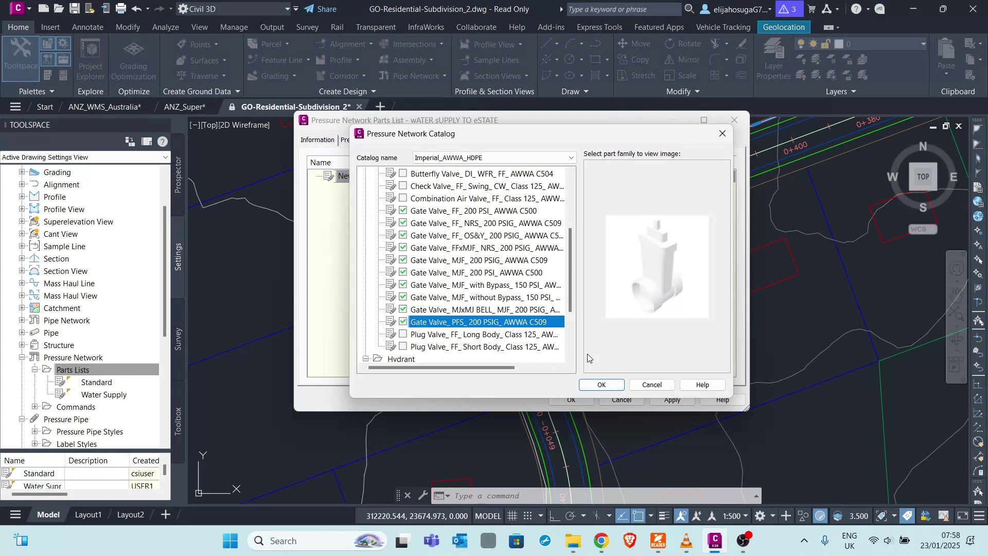
click(611, 387)
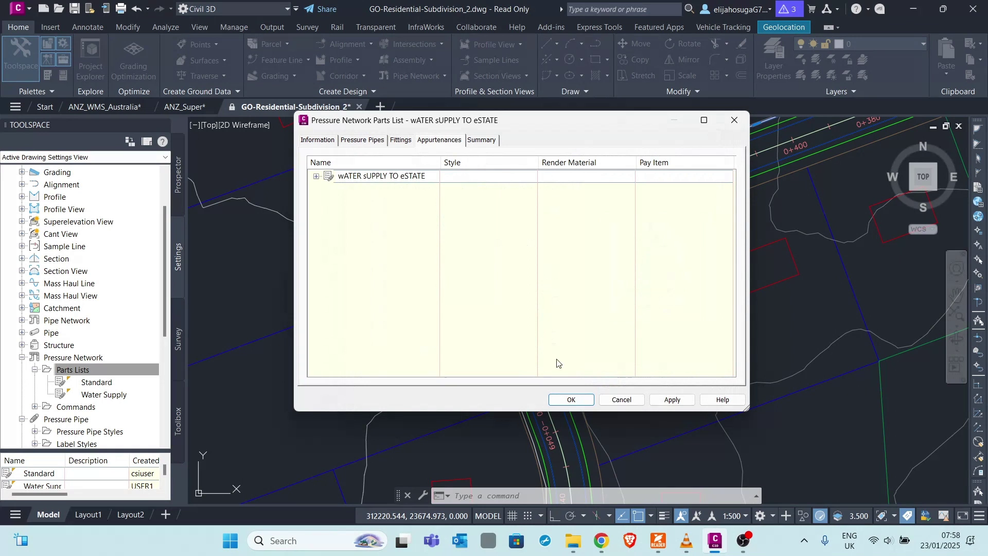
Step: Review the gate valves added to the parts list, its summary statistics and its catalog information
mouse_move(547, 126)
mouse_down()
mouse_move(436, 200)
mouse_move(465, 355)
mouse_up()
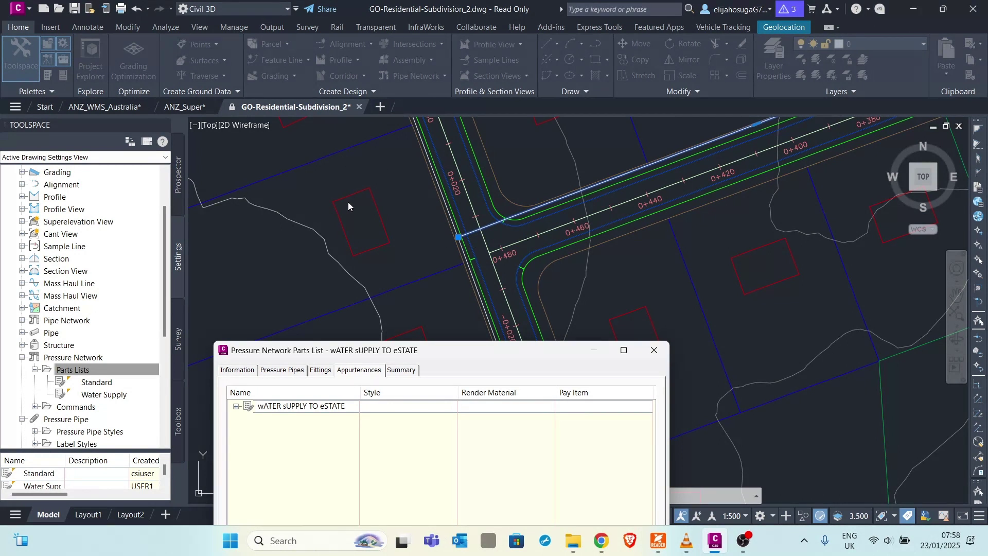
drag(493, 352, 569, 156)
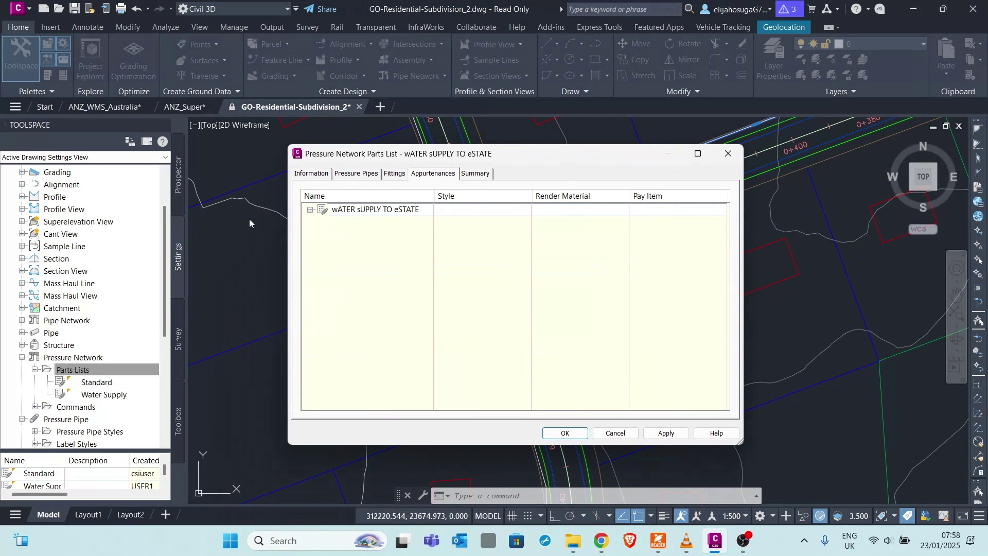
click(309, 209)
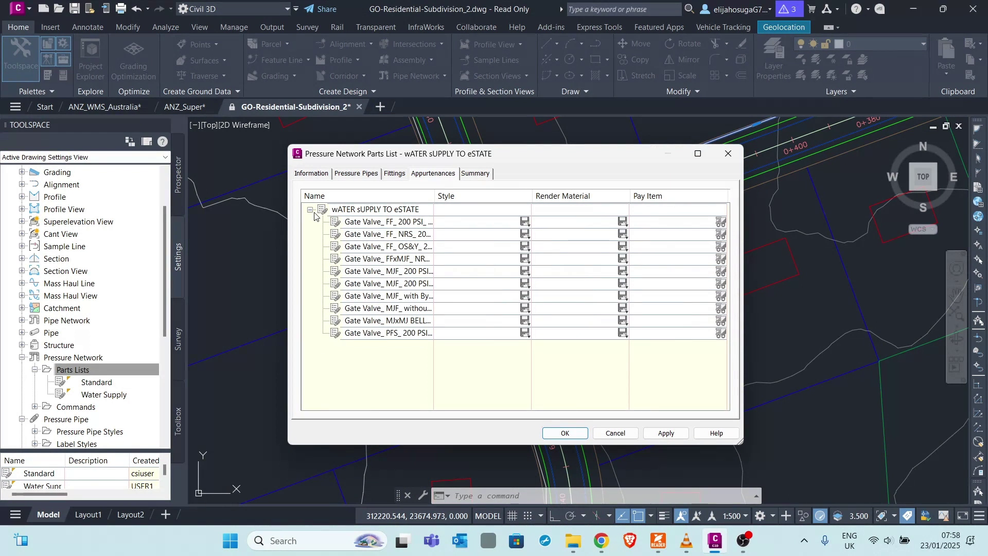
click(311, 211)
click(472, 175)
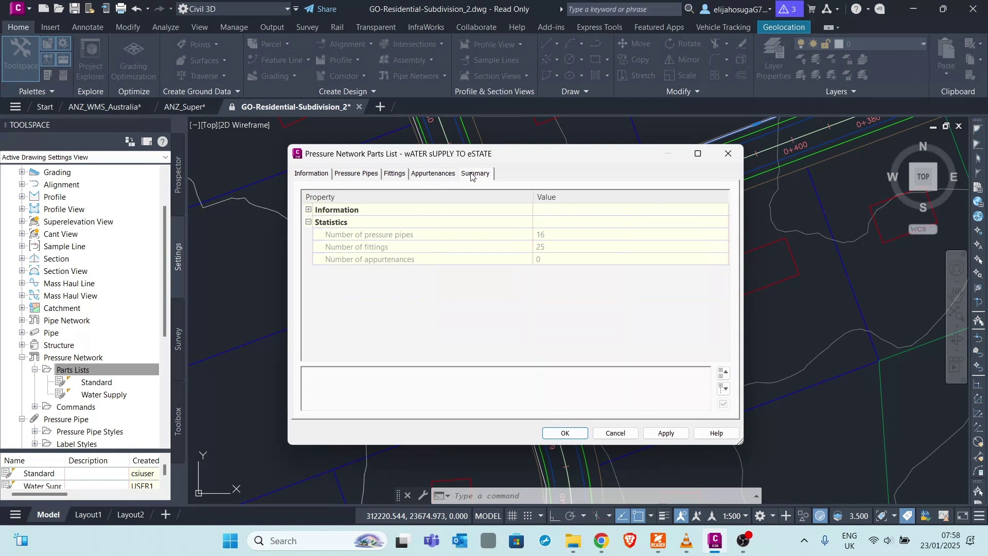
click(319, 175)
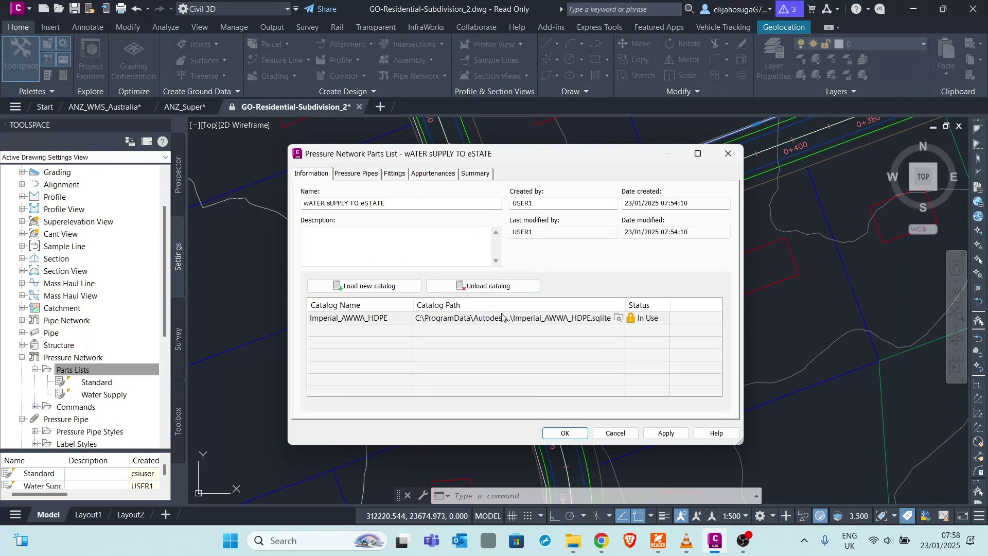
Step: Apply the changes to the wATER sUPPLY TO eSTATE parts list and close it
click(664, 433)
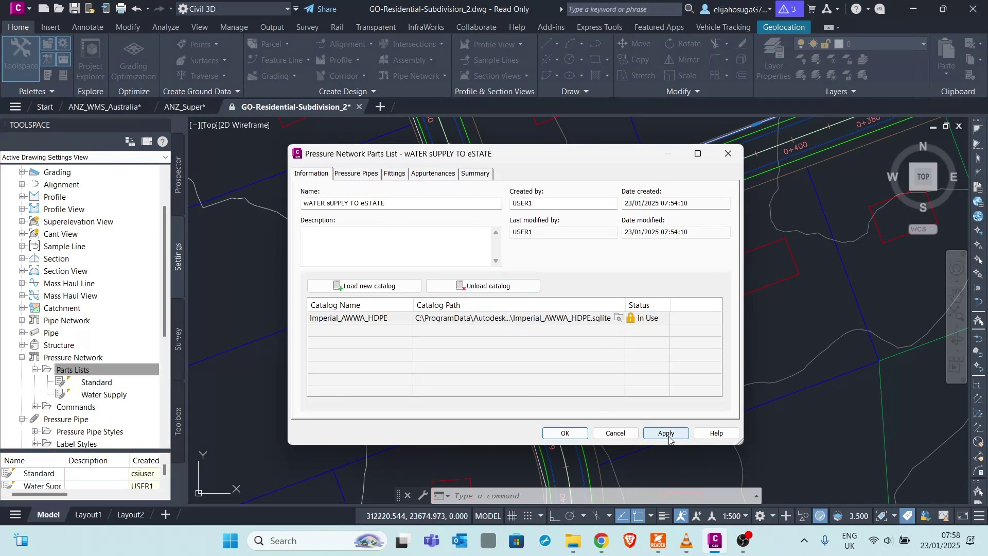
click(566, 432)
scroll(372, 224, down, 6)
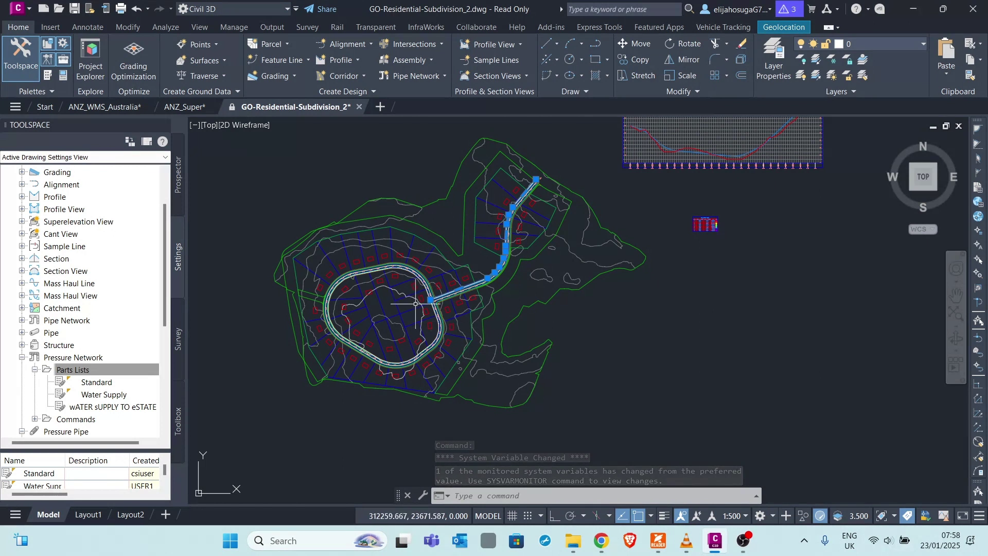
scroll(463, 293, up, 7)
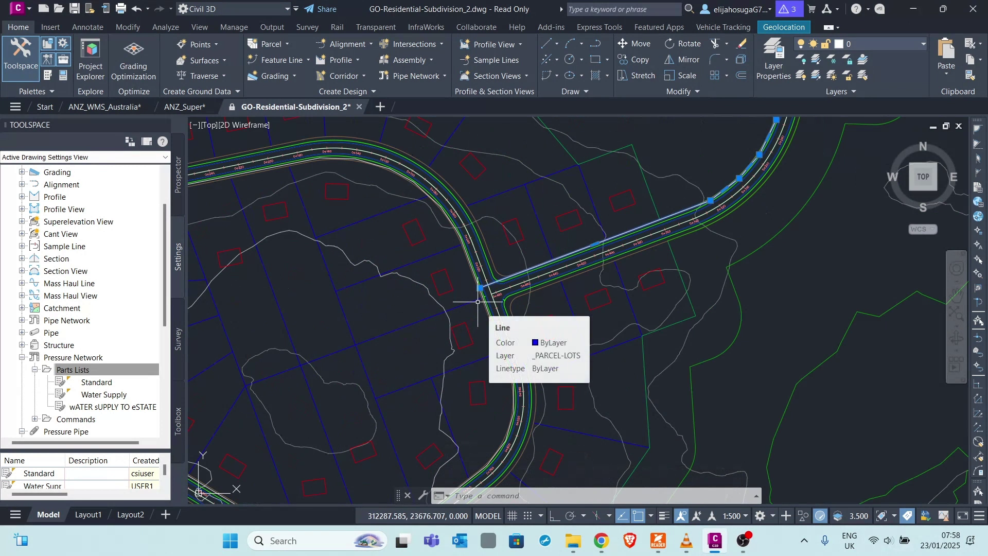
scroll(479, 292, up, 2)
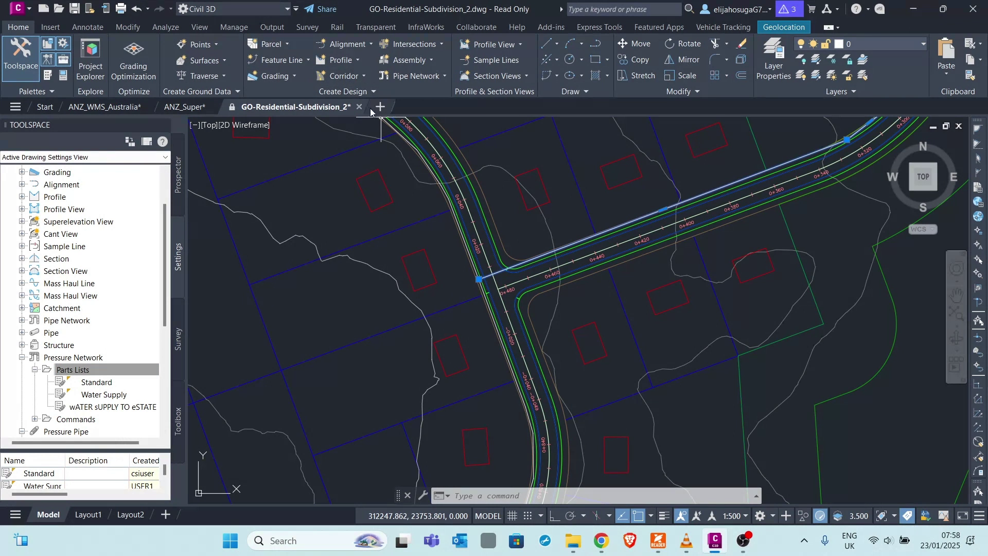
scroll(434, 202, down, 2)
middle_drag(447, 226, 434, 352)
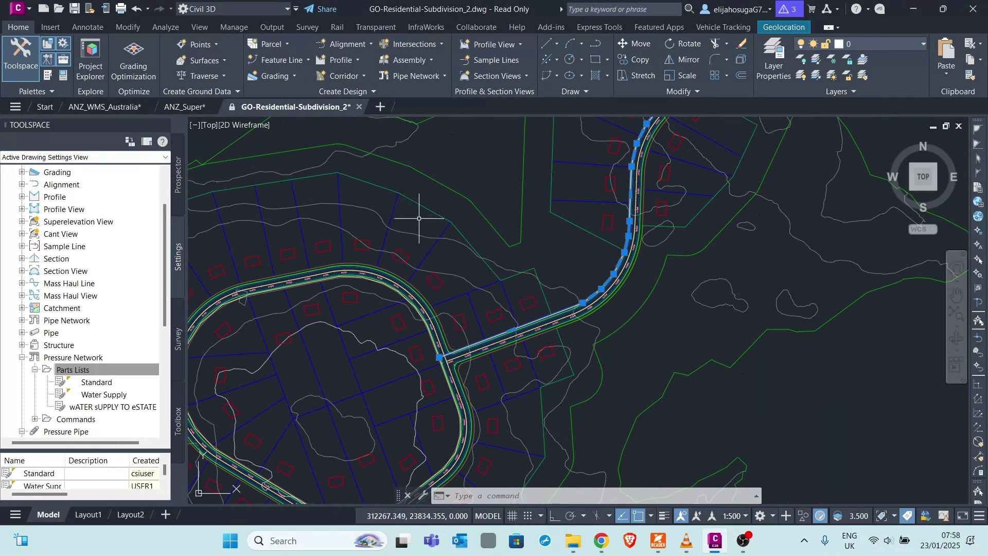
middle_drag(391, 249, 347, 252)
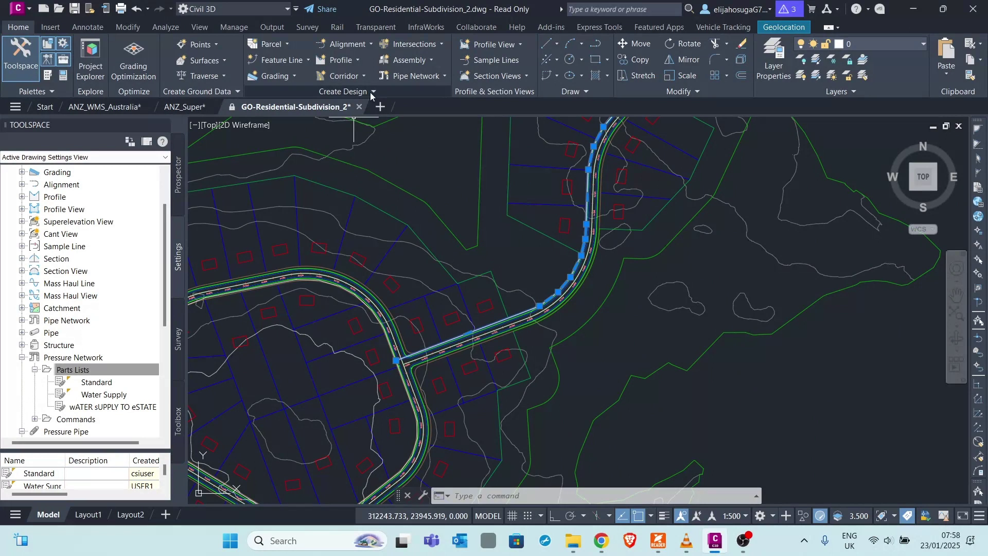
click(420, 77)
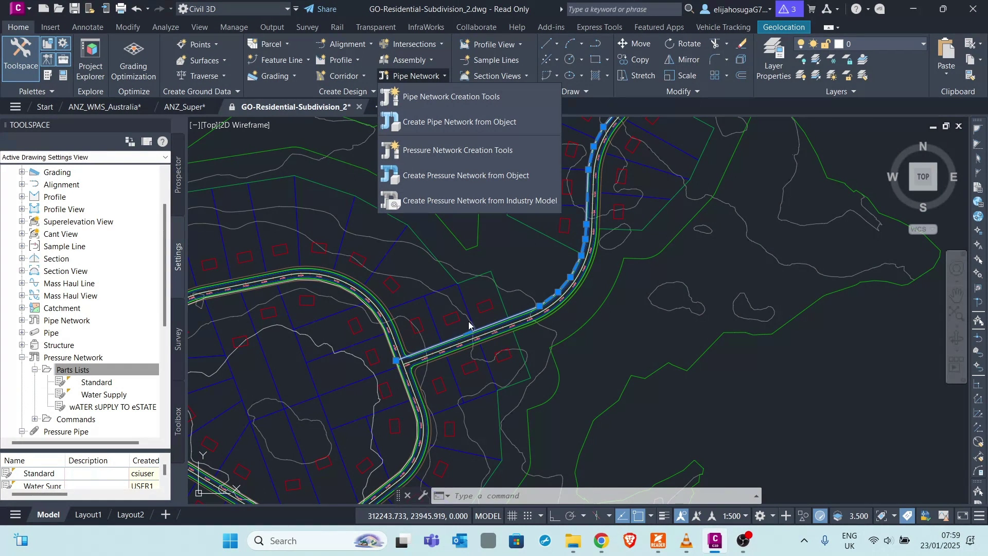
scroll(468, 325, up, 2)
scroll(582, 208, down, 2)
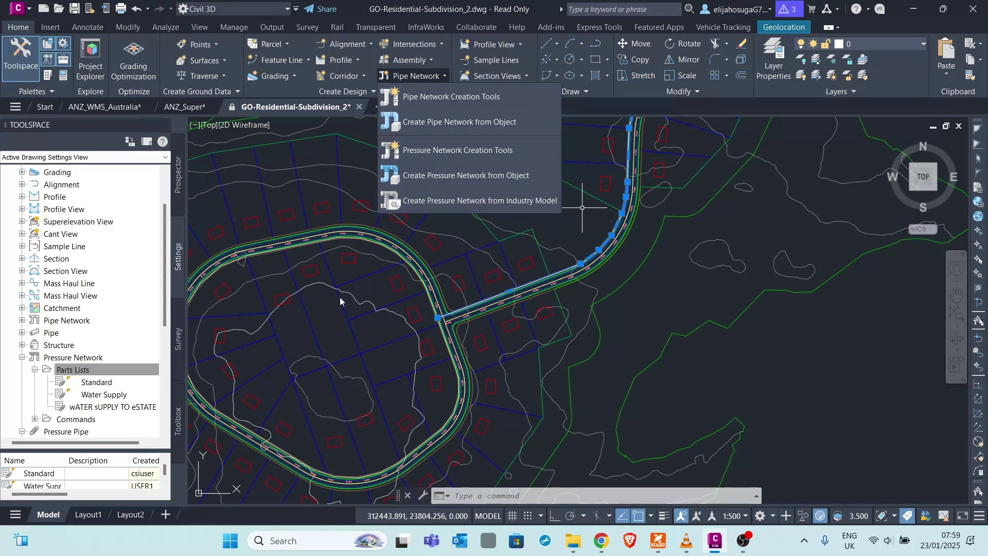
click(469, 177)
scroll(516, 269, up, 6)
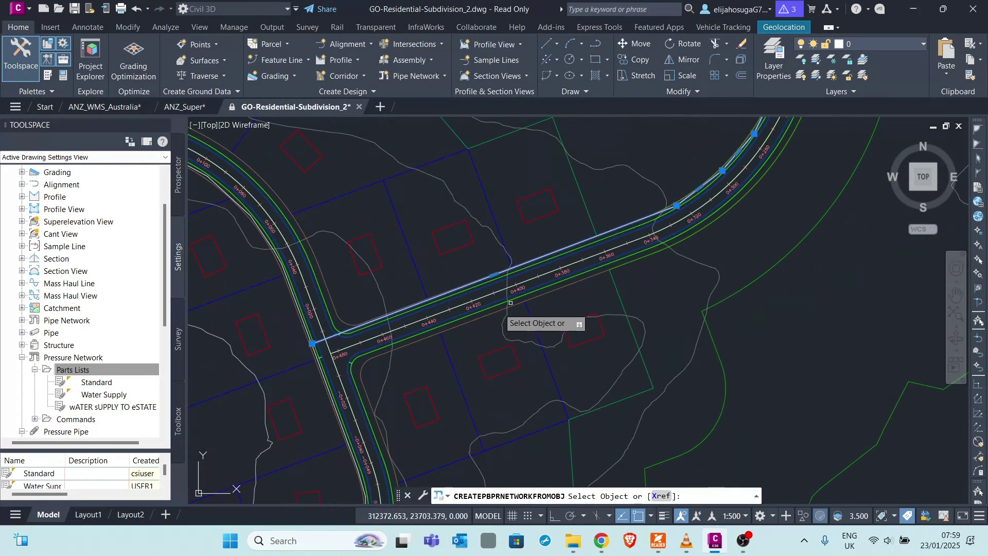
click(432, 300)
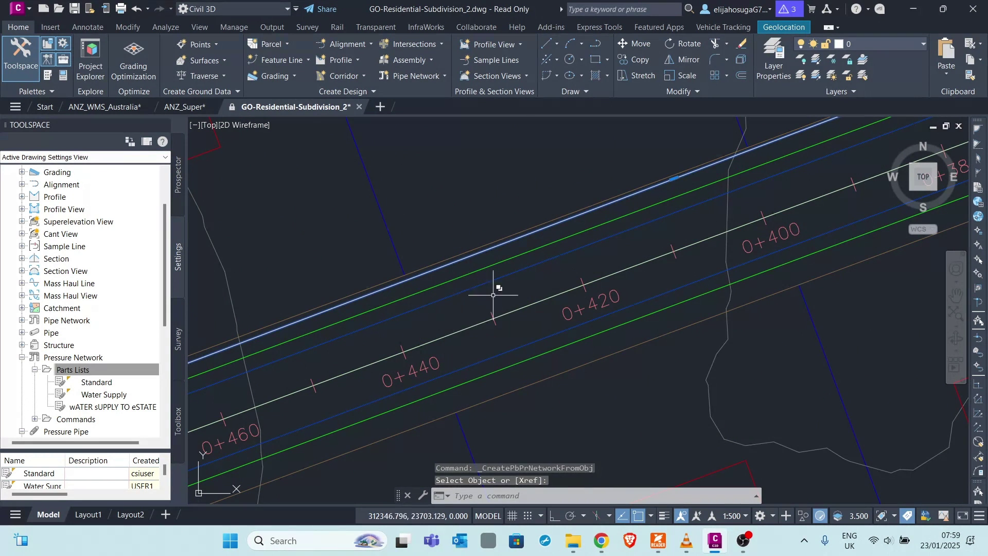
scroll(412, 378, down, 8)
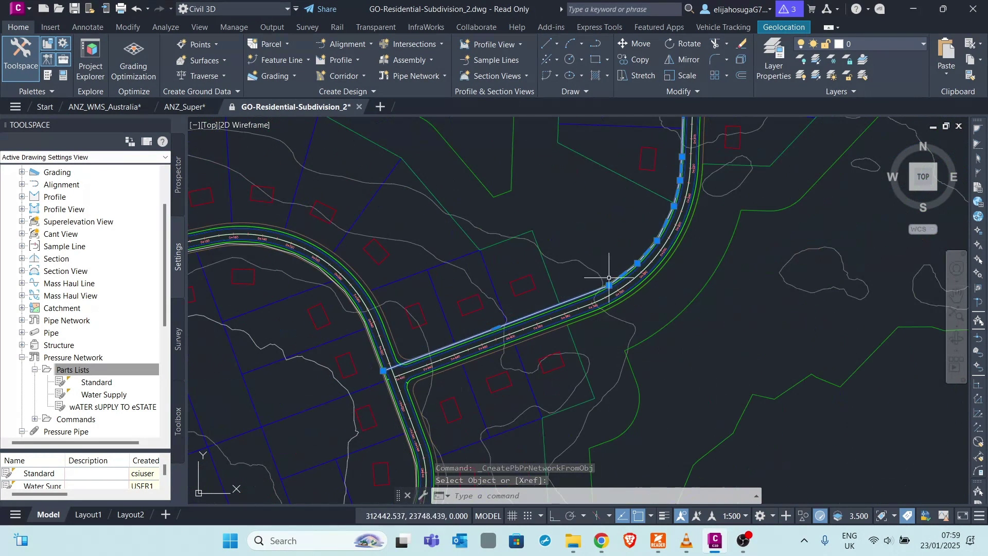
scroll(609, 271, down, 3)
scroll(613, 288, up, 3)
scroll(639, 209, up, 3)
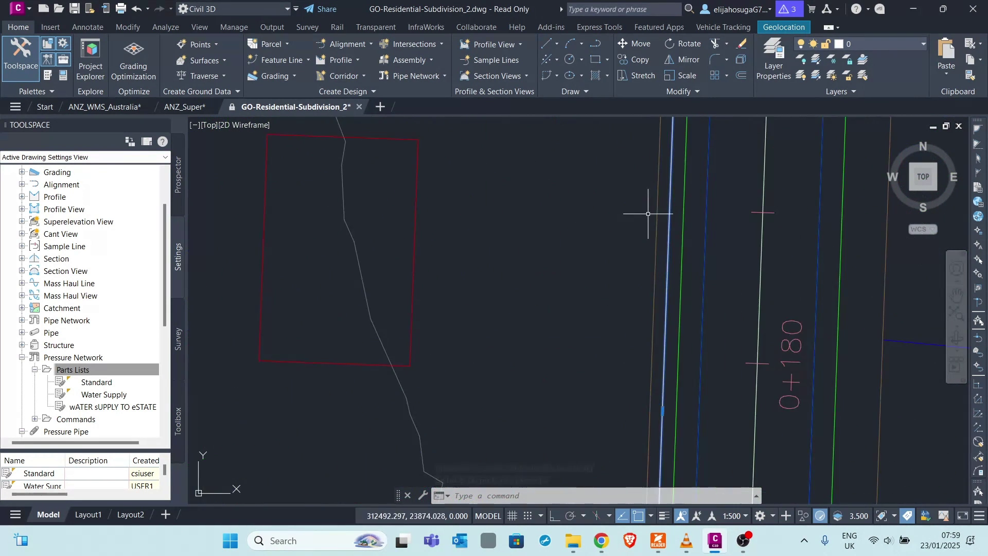
scroll(635, 209, down, 6)
scroll(446, 221, up, 5)
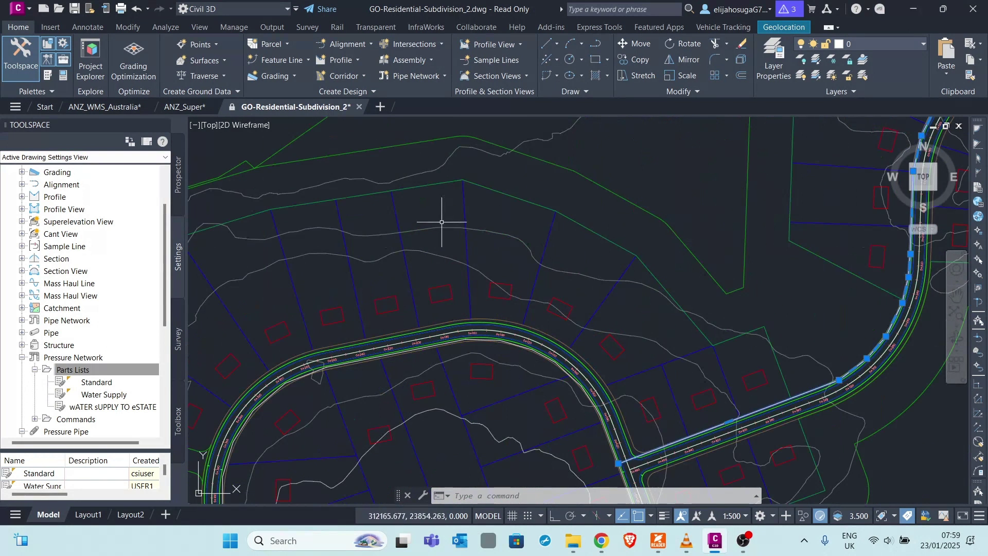
scroll(445, 221, down, 3)
key(Escape)
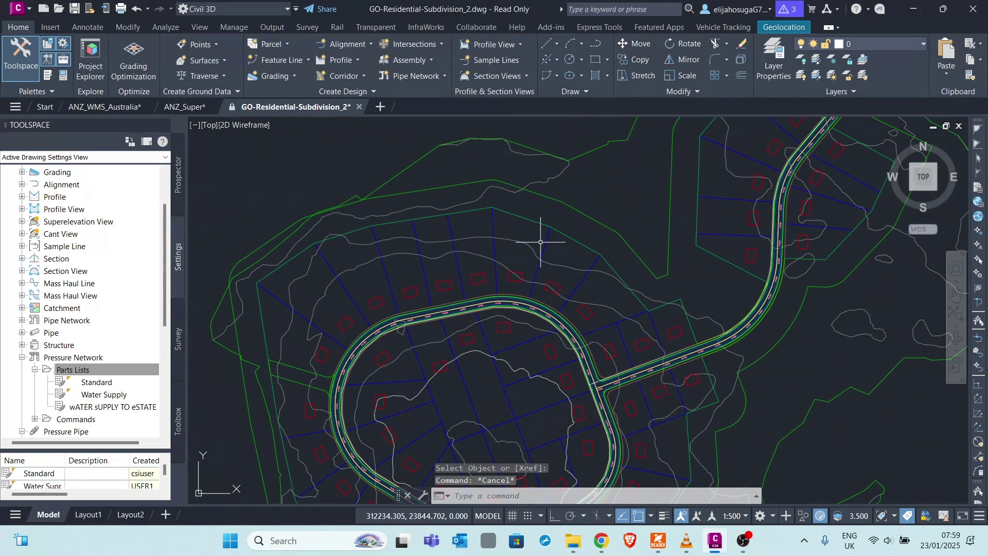
Step: Start Create Pressure Network from Object on the polyline along the branch road and reverse the network direction
click(417, 76)
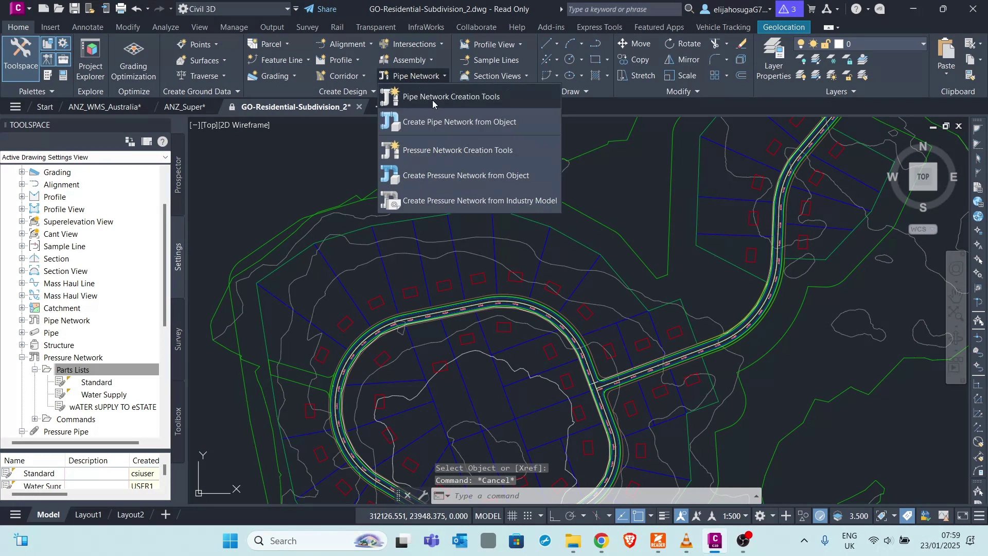
click(463, 176)
scroll(498, 283, up, 6)
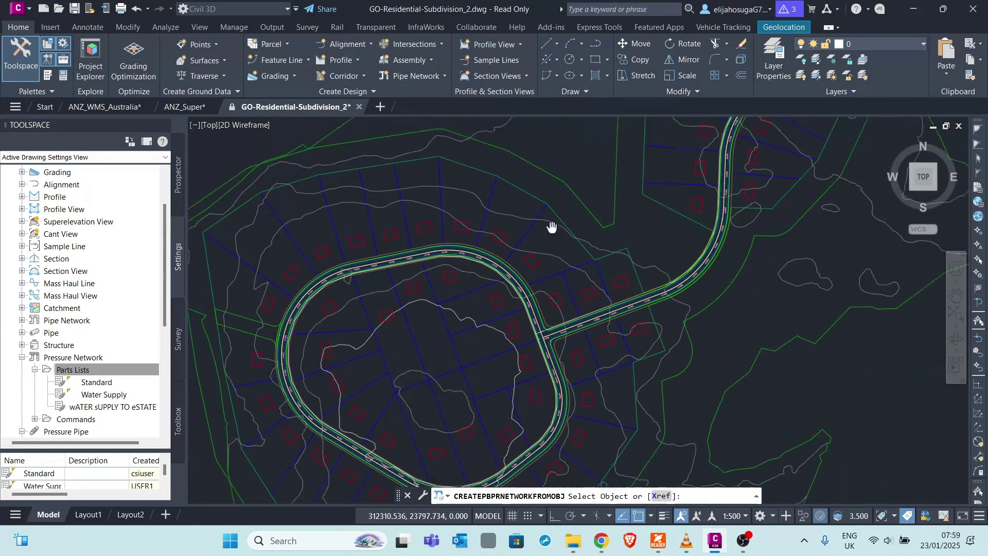
scroll(498, 283, up, 3)
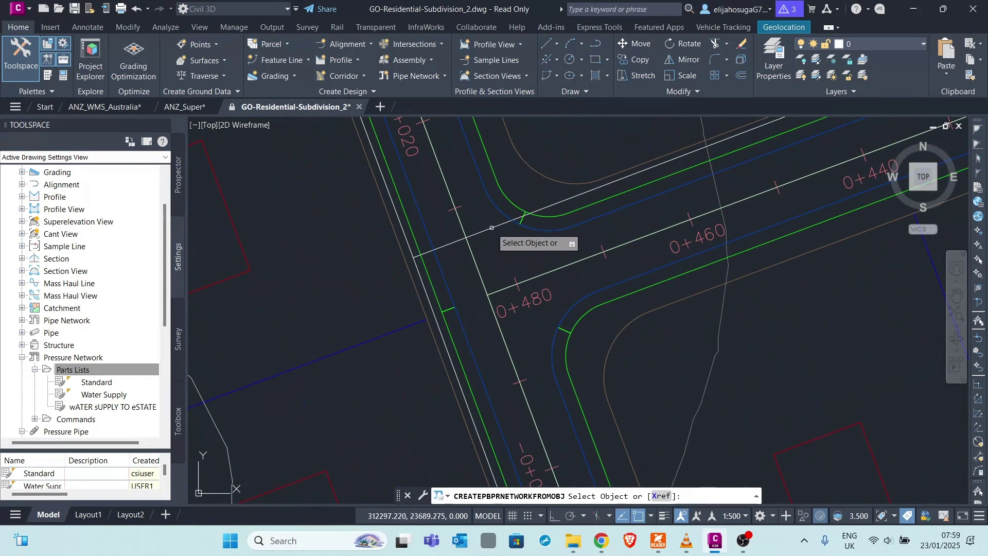
click(498, 240)
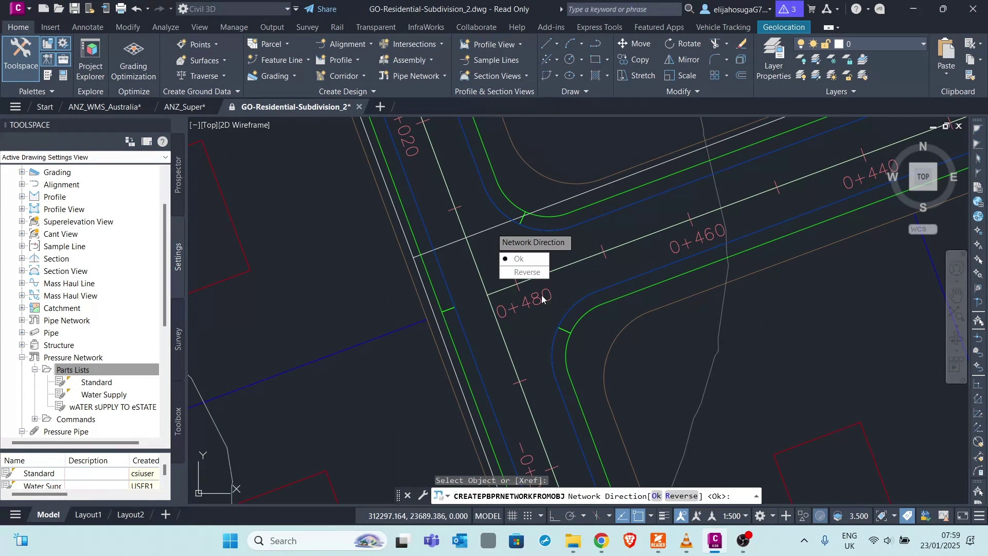
scroll(630, 215, down, 7)
scroll(629, 215, up, 8)
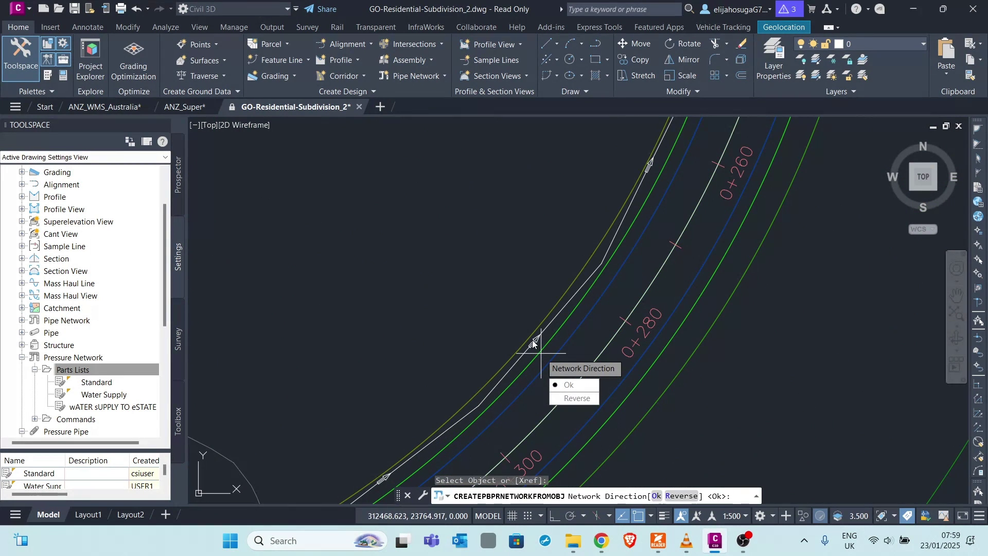
click(579, 400)
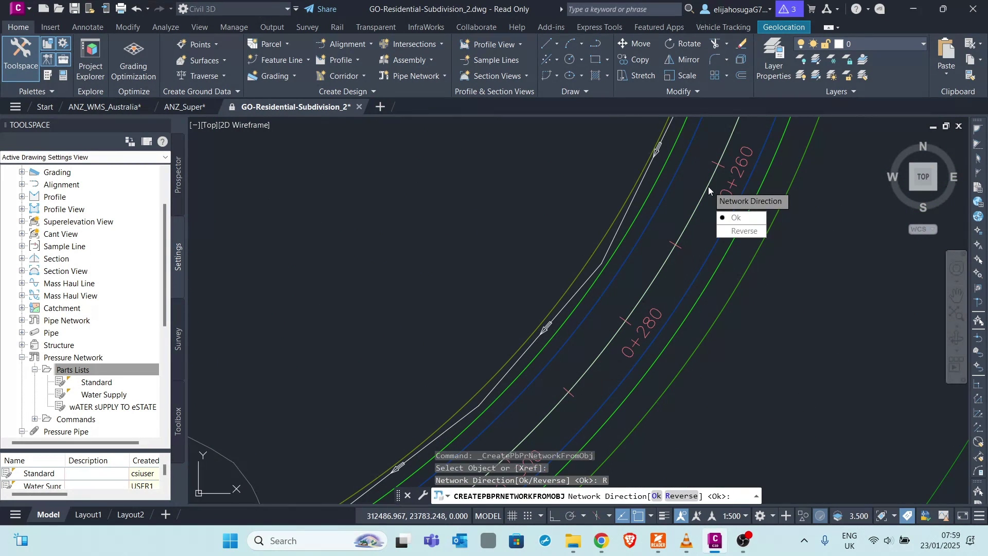
key(Return)
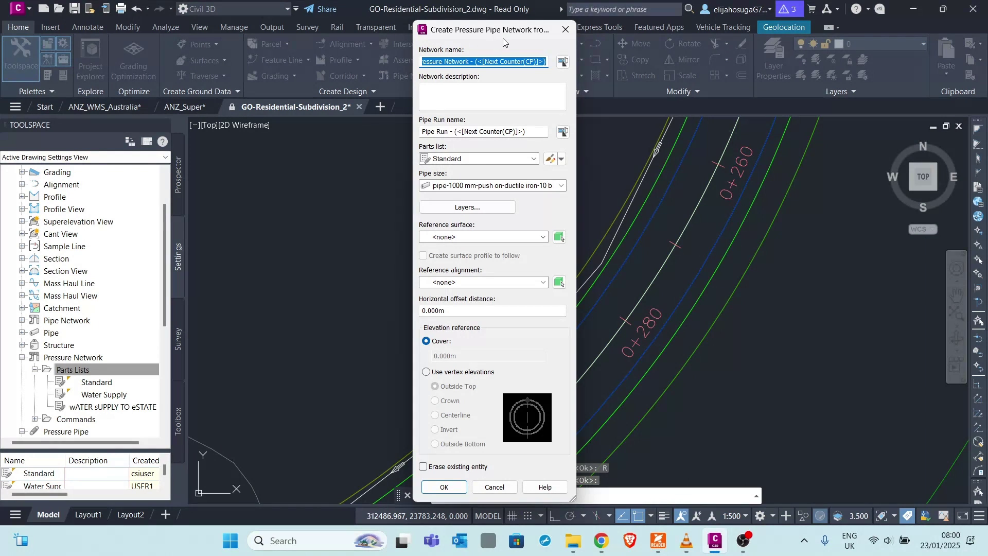
Step: Name the pressure network "eSTATE wATER SUPPLY" and assign it the wATER sUPPLY TO eSTATE parts list
click(542, 64)
drag(546, 62, 416, 62)
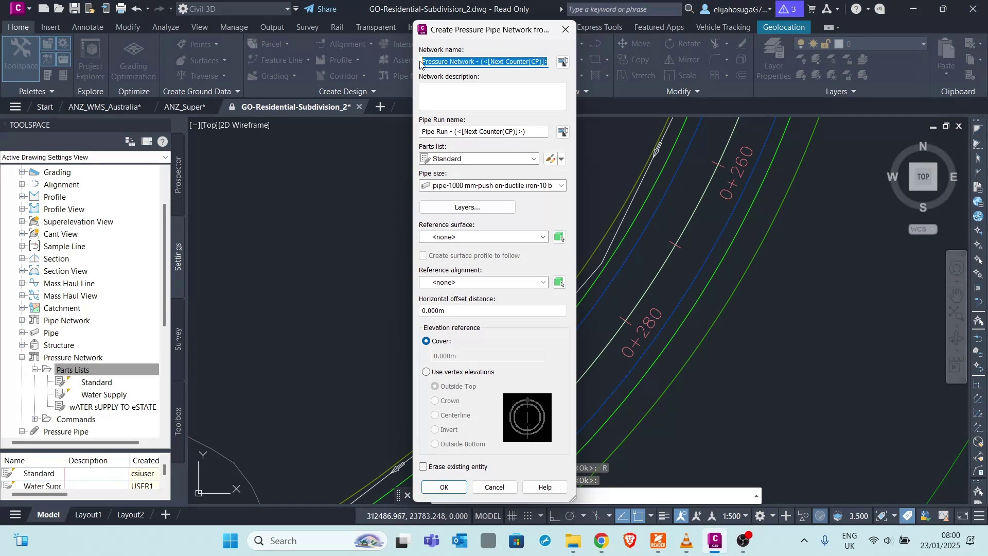
text(eSTATE wATER SUPPLY)
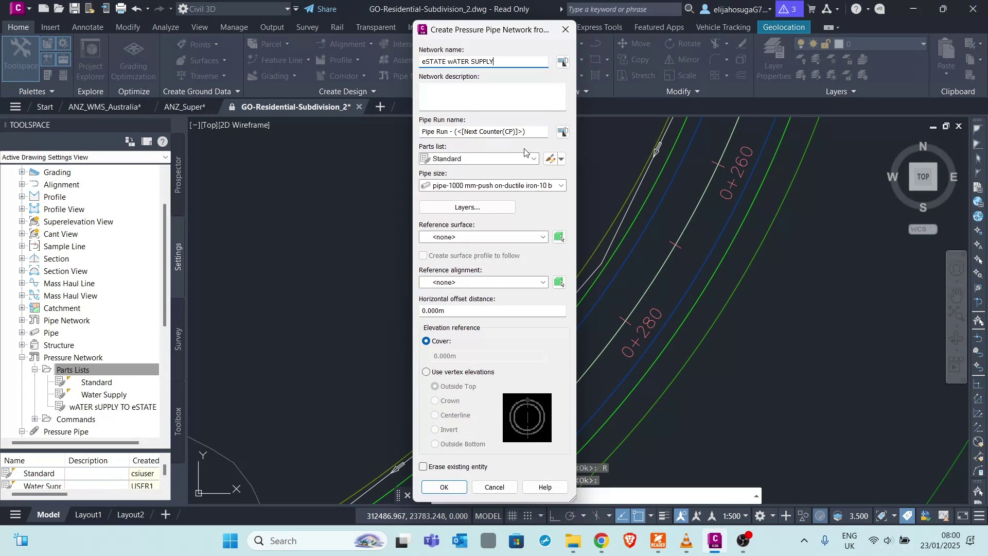
click(452, 161)
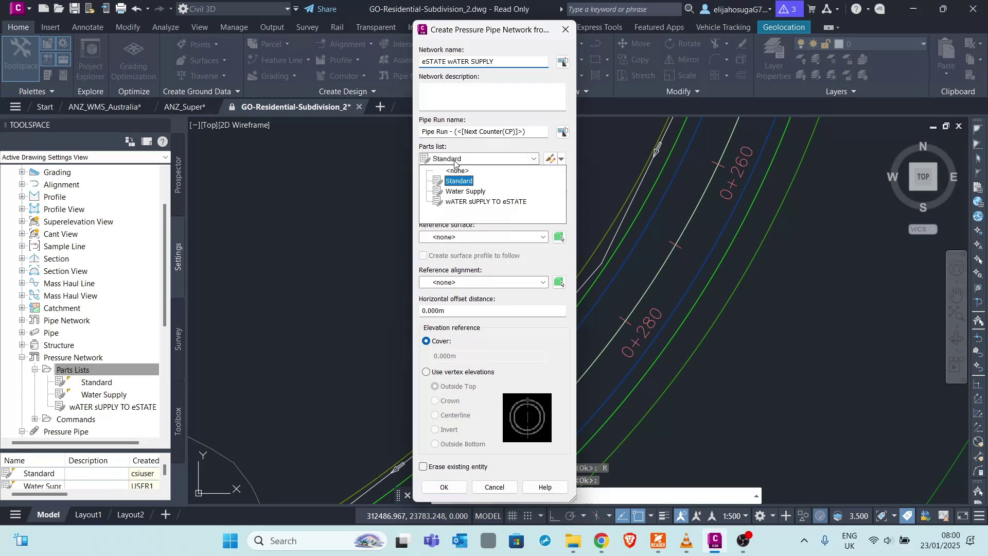
click(464, 203)
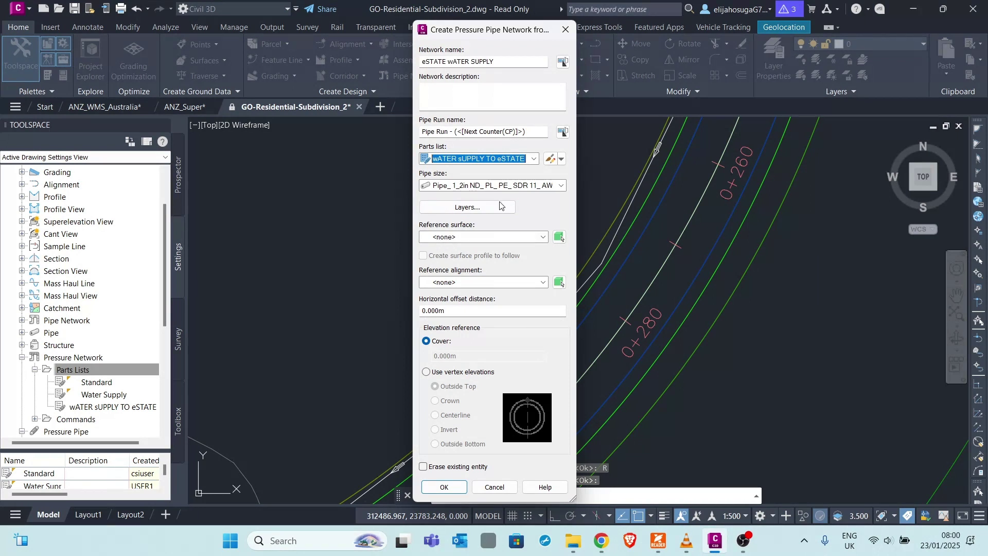
Step: Set the pipe size to Pipe_ 3in ND_ PL_ PE_ SDR 11_ AWWA C901 and accept layer 0 for all network parts
click(517, 186)
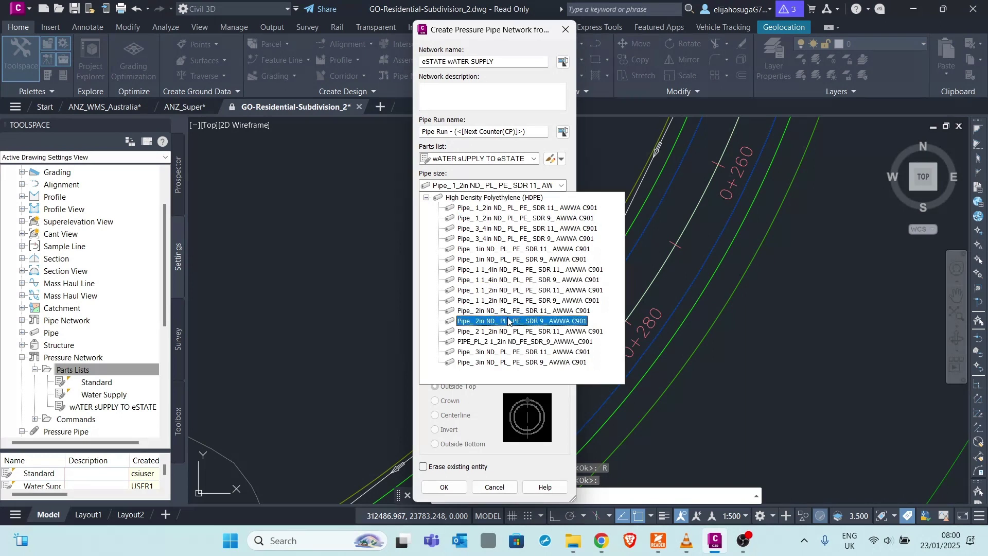
click(484, 353)
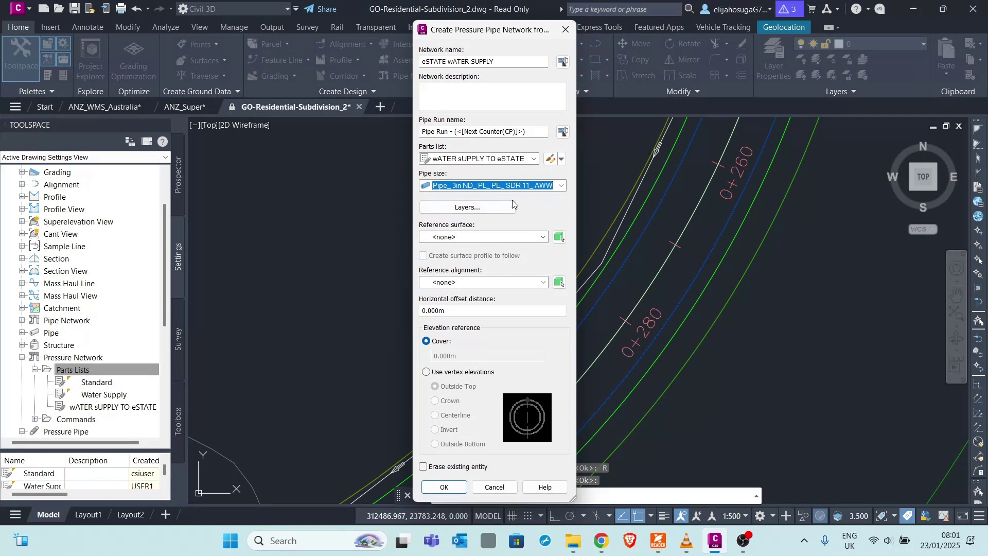
click(481, 207)
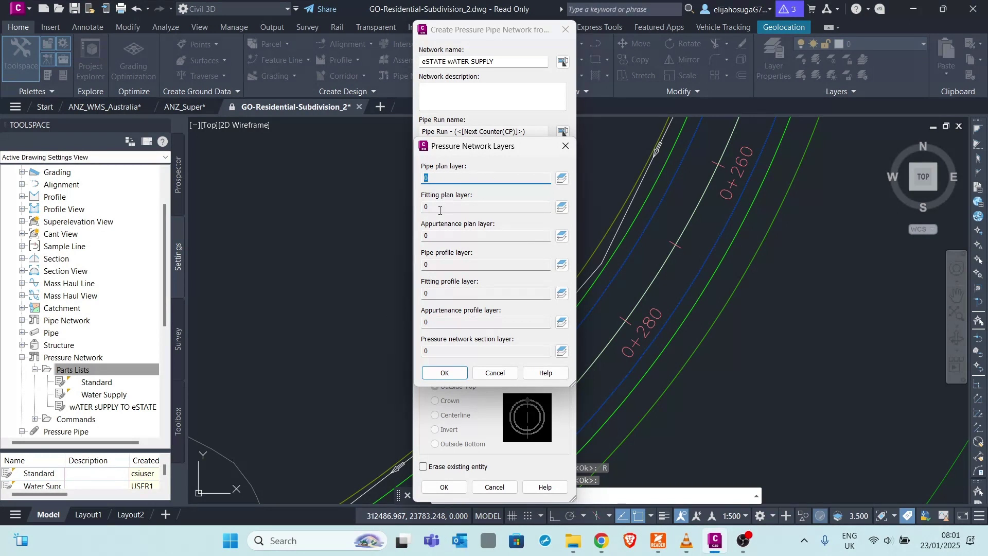
click(444, 373)
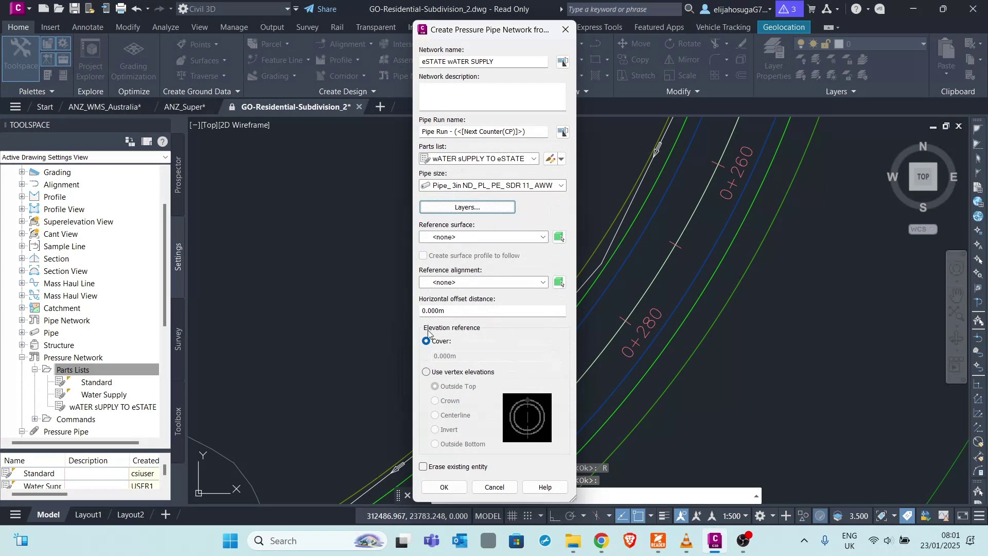
Step: Set the reference surface to EG with a cover of 1 m and create the pressure network
click(469, 238)
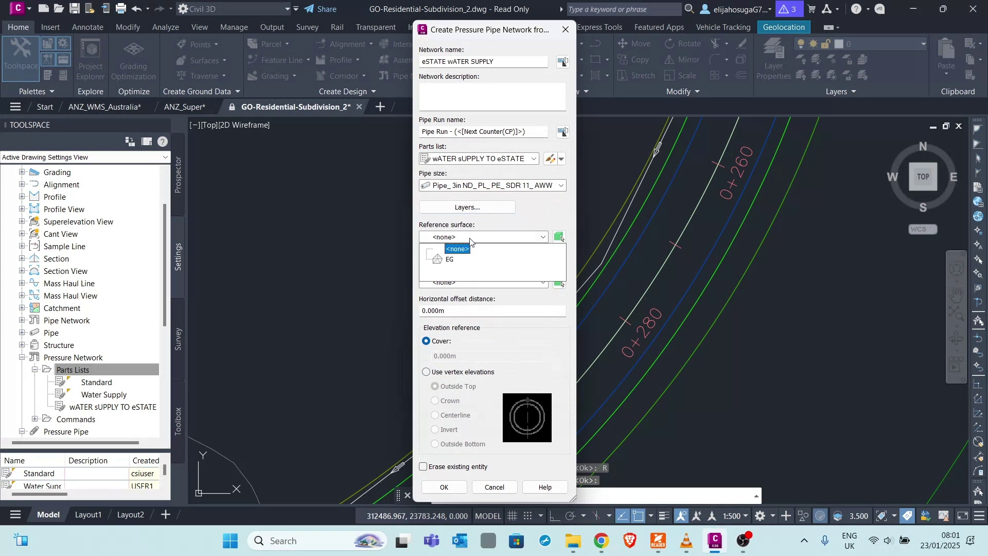
click(450, 260)
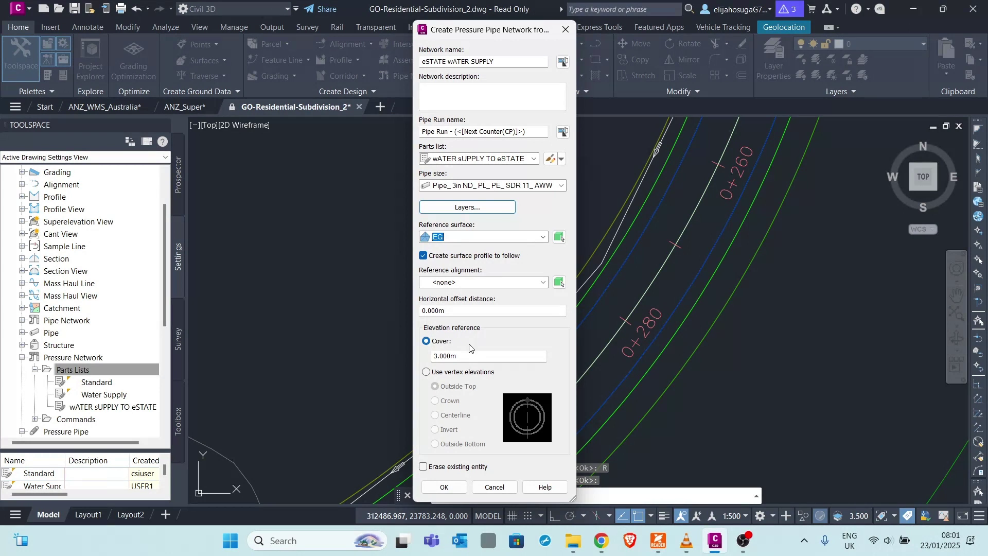
double_click(461, 358)
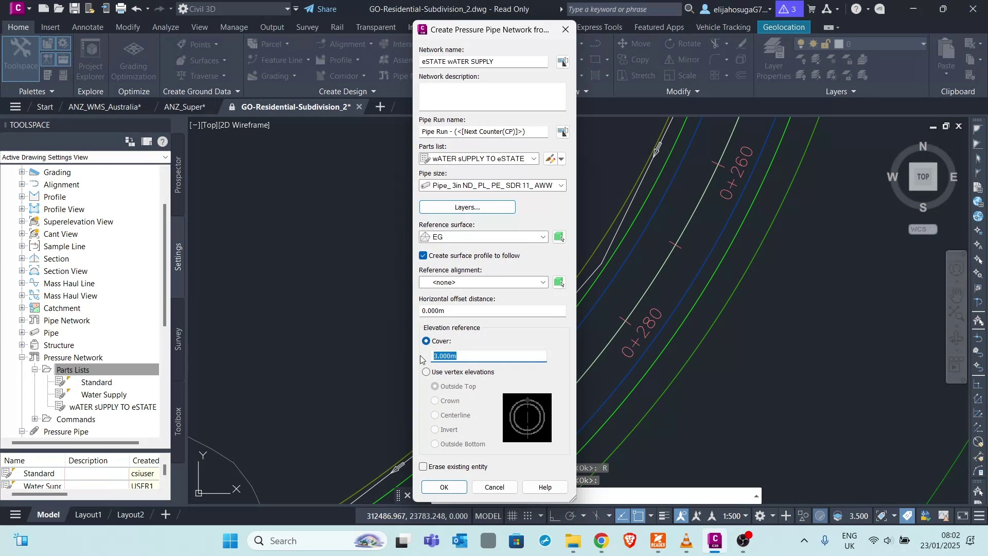
text(1)
drag(495, 36, 436, 20)
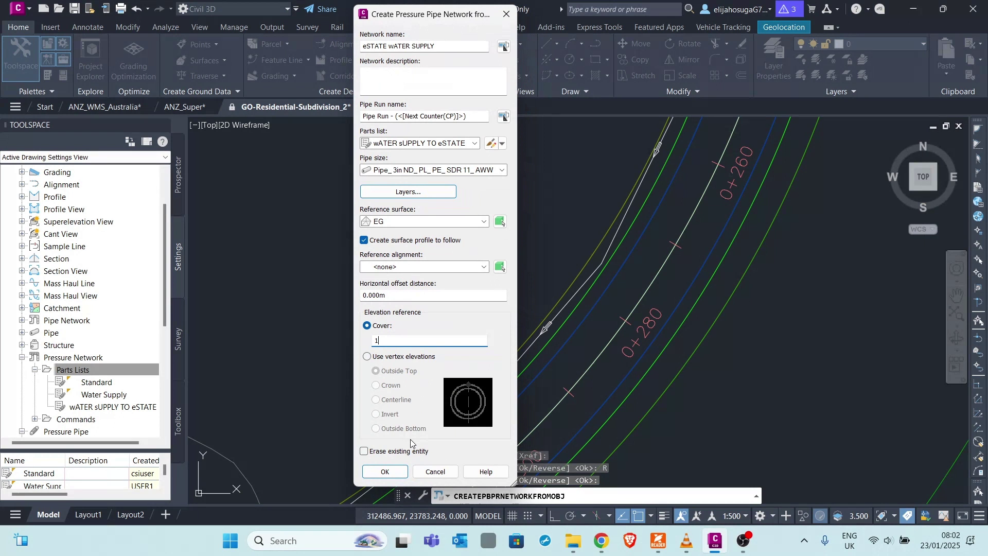
click(391, 471)
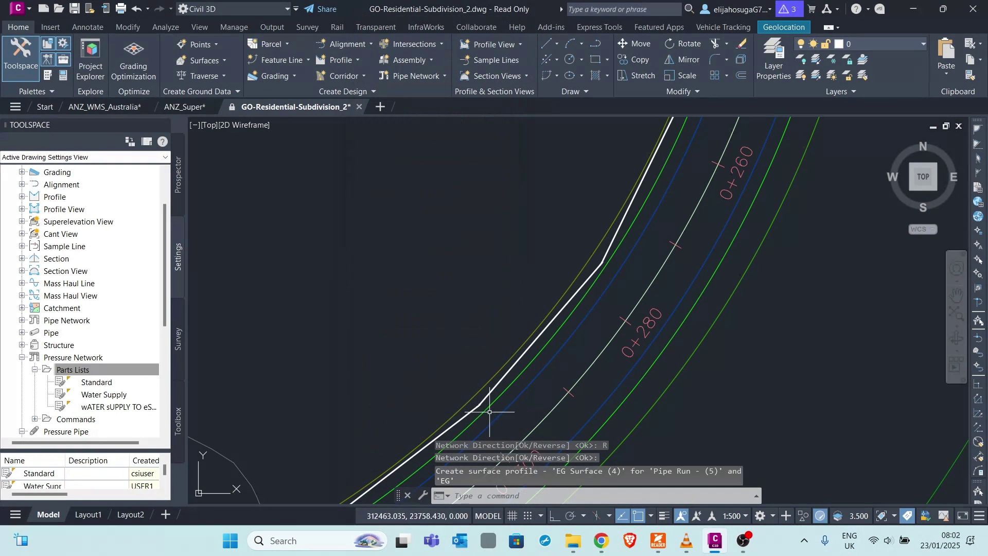
Step: Examine the new pipe run and its bend fitting along the branch road's curve, selecting the pipe beside the bend
scroll(490, 412, up, 2)
scroll(478, 370, down, 2)
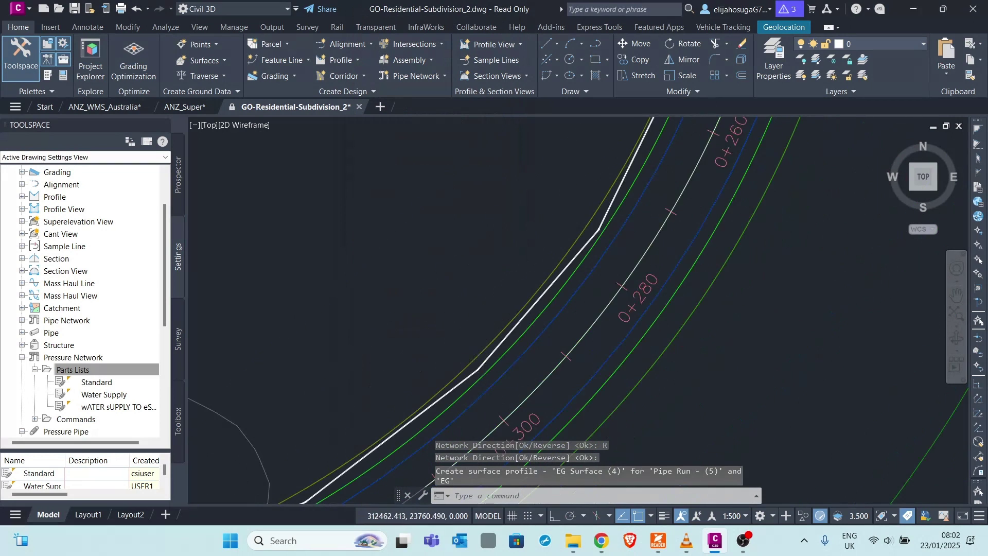
scroll(485, 342, down, 5)
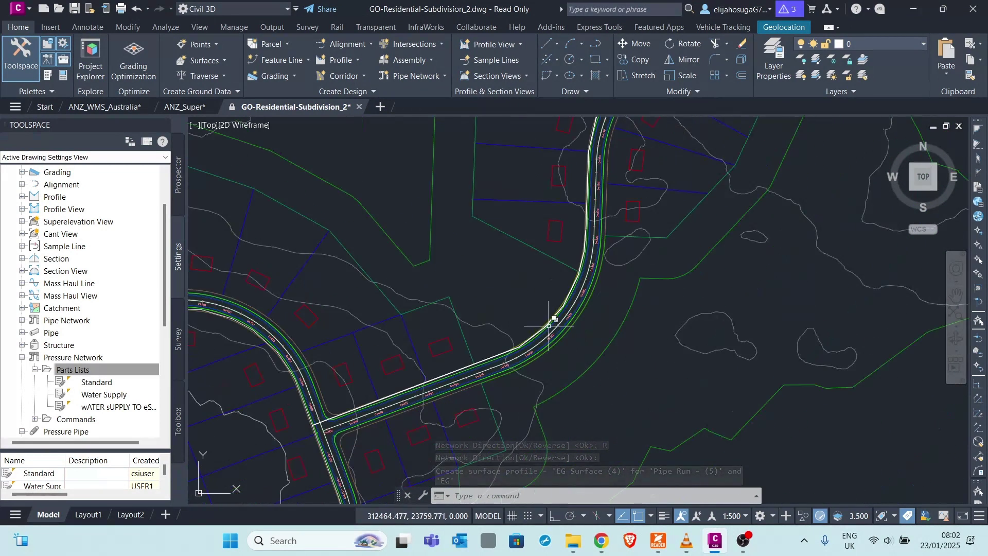
scroll(536, 336, up, 8)
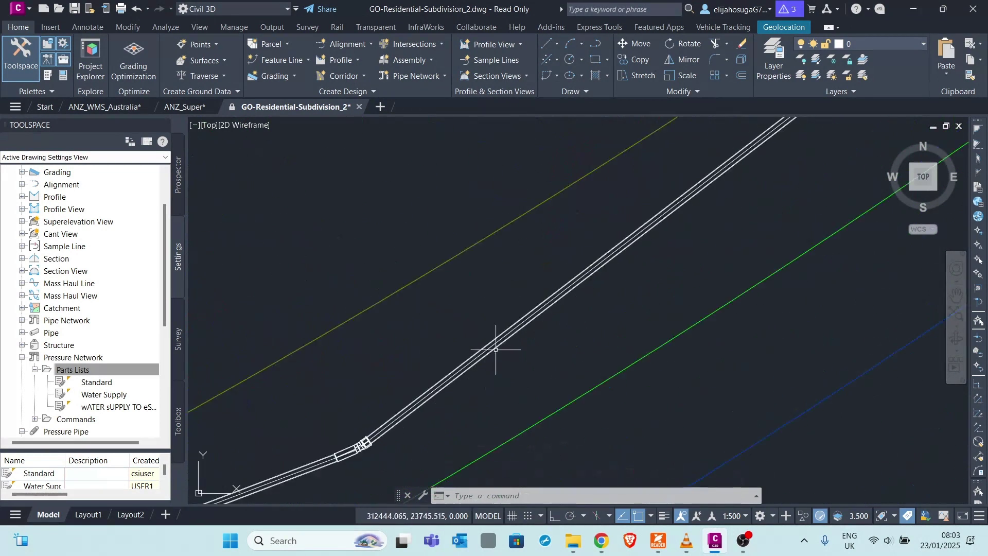
scroll(710, 220, down, 4)
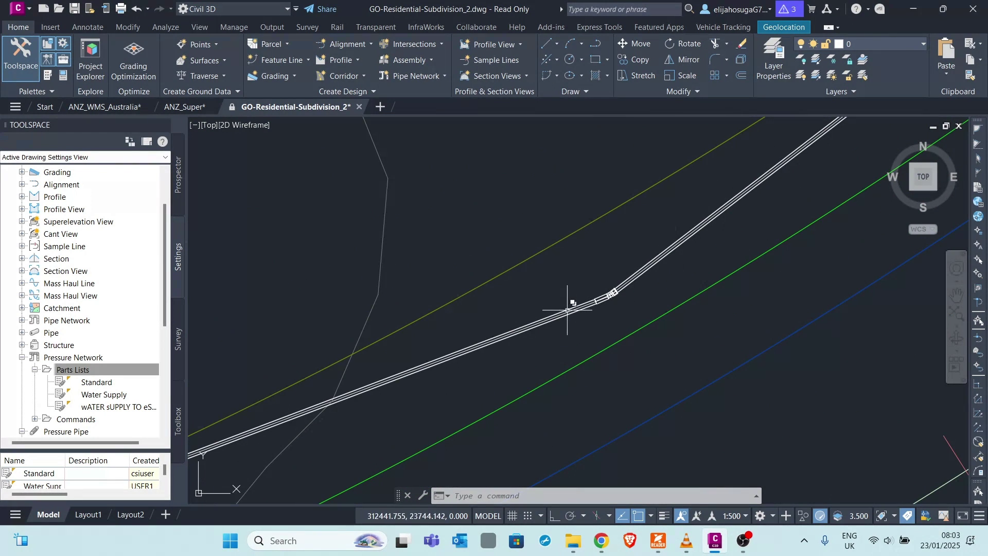
click(568, 310)
click(598, 354)
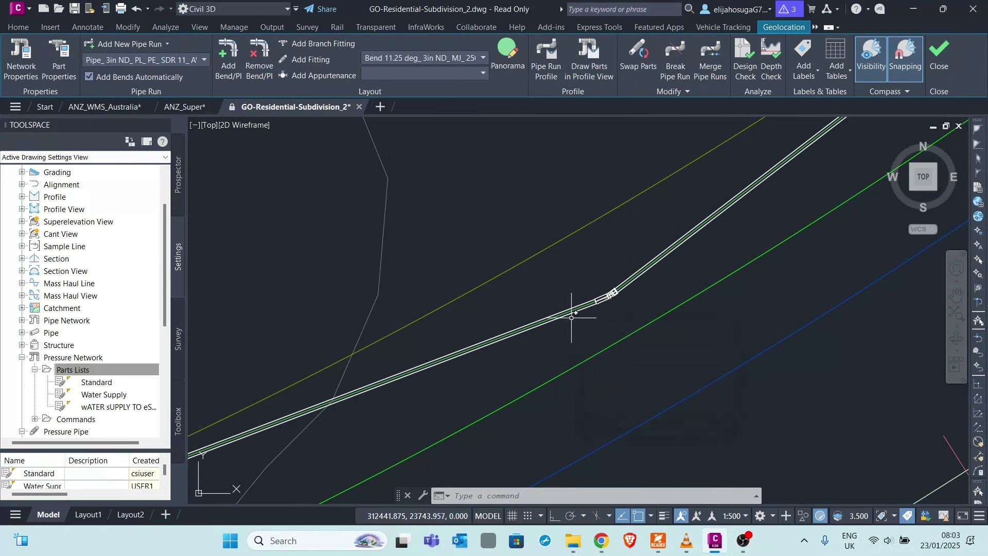
Step: Draw the branch pipe run's profile in a new profile view, placed in the empty space below the existing profile views
scroll(529, 324, down, 3)
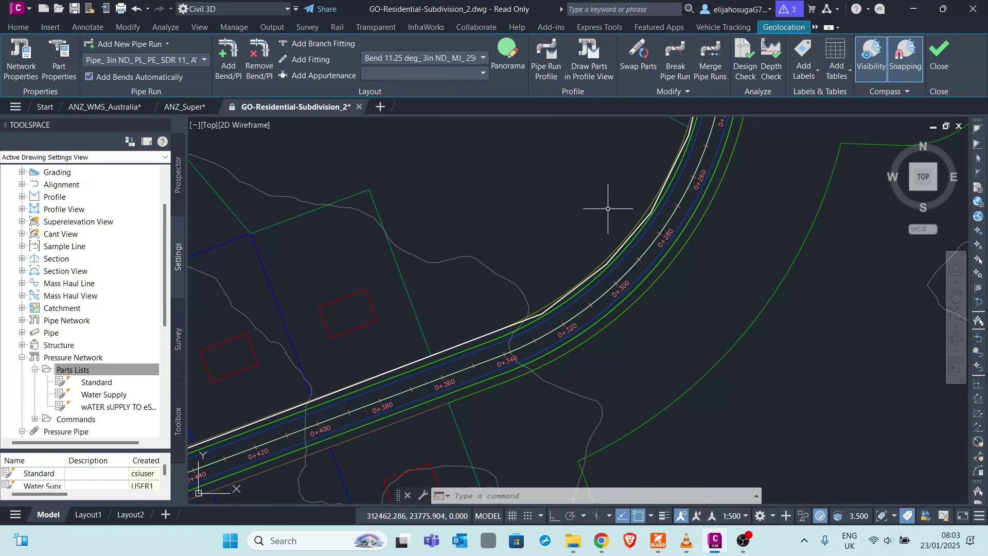
scroll(578, 237, down, 5)
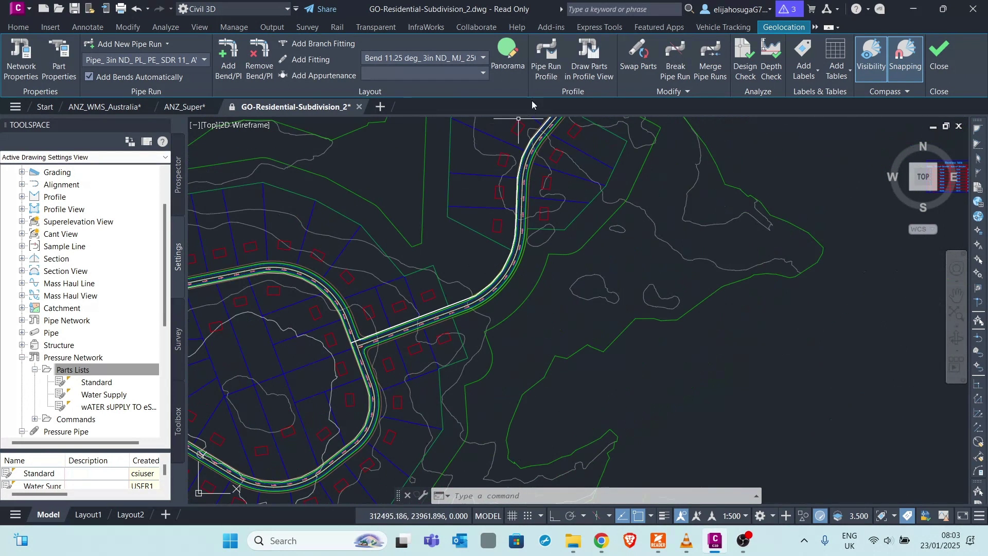
click(548, 59)
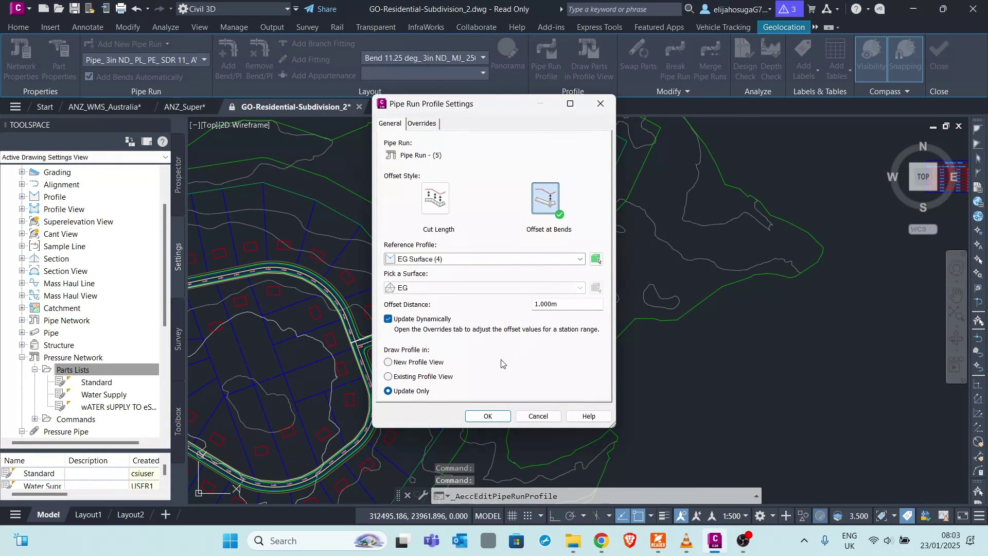
click(388, 362)
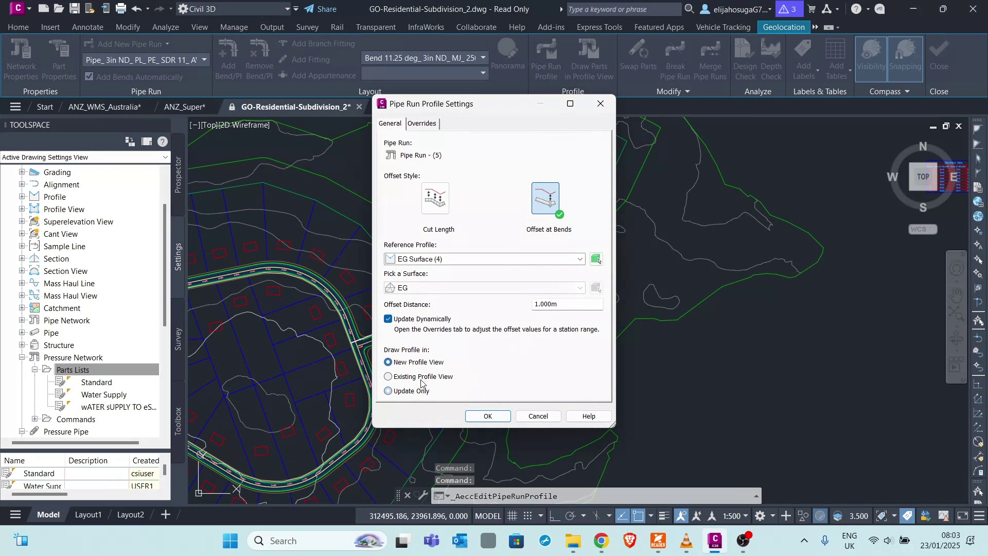
click(502, 416)
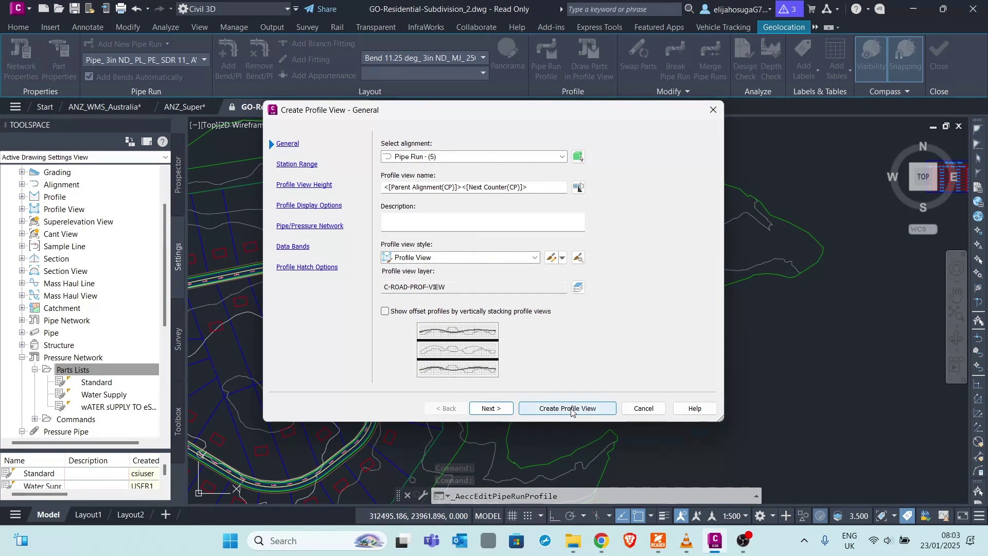
click(530, 408)
scroll(524, 291, down, 5)
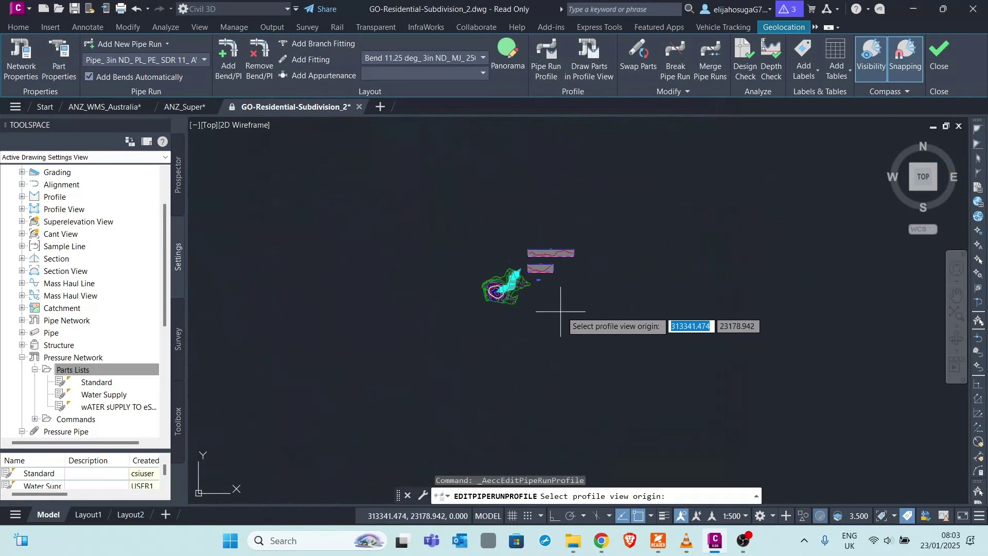
scroll(553, 309, up, 5)
click(511, 261)
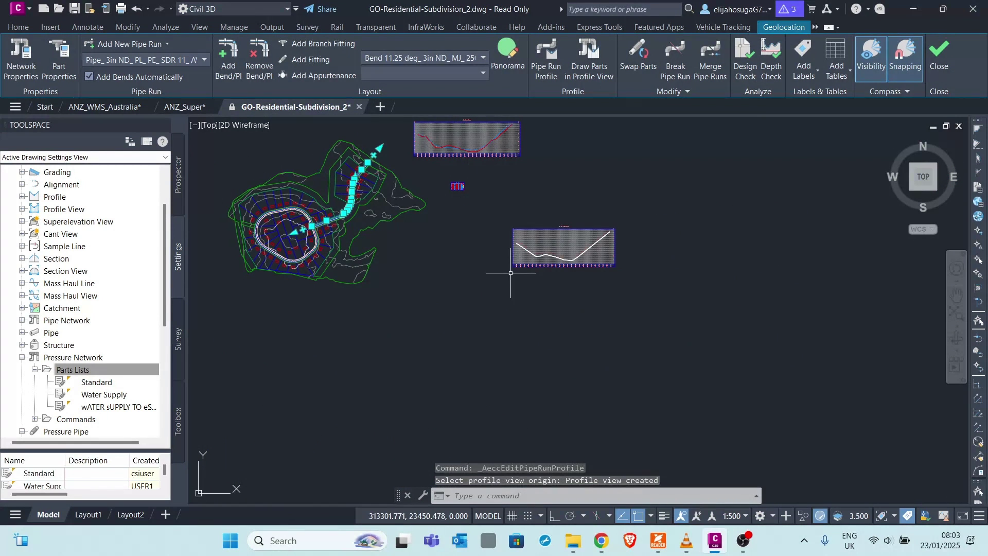
Step: Examine the pipe run's depth relative to the existing ground line along the whole length of the new profile view
scroll(519, 270, up, 5)
scroll(481, 196, up, 6)
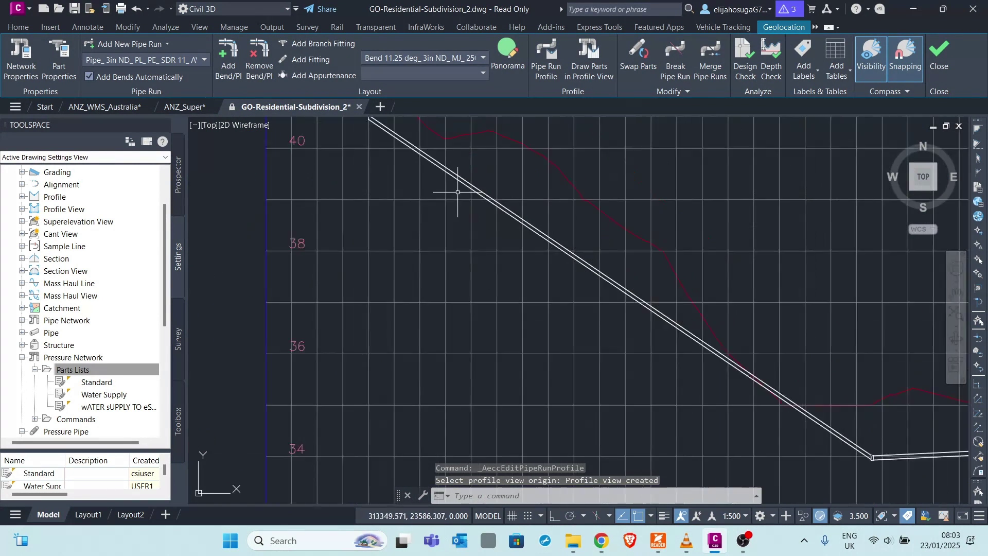
scroll(458, 198, down, 3)
scroll(463, 199, up, 3)
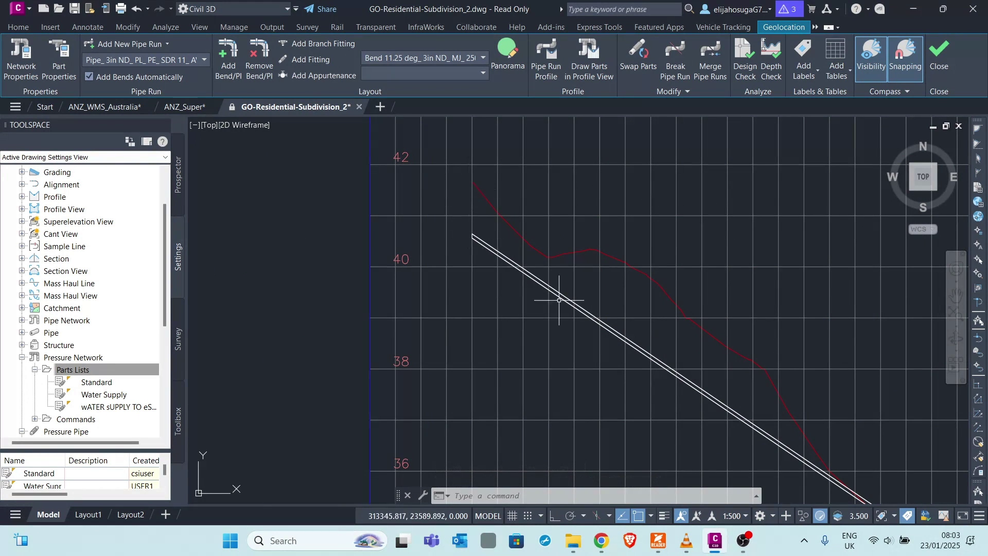
scroll(572, 304, down, 6)
scroll(746, 376, up, 4)
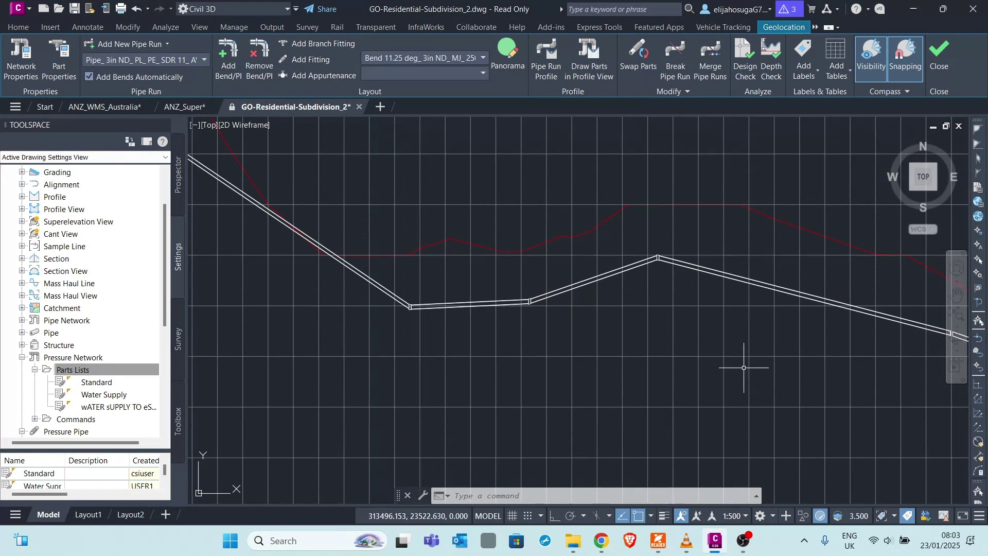
scroll(754, 366, down, 2)
scroll(743, 373, up, 3)
scroll(742, 373, down, 5)
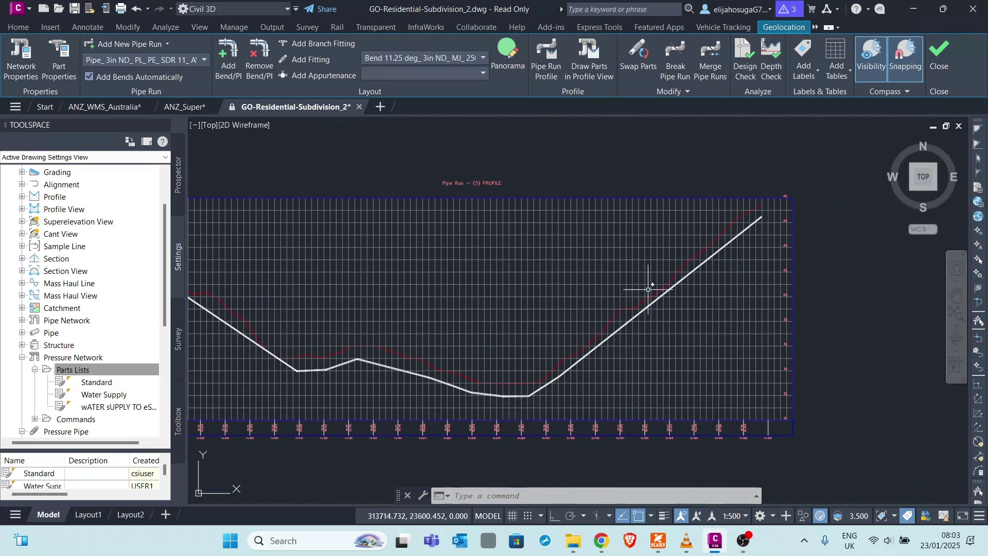
middle_drag(697, 298, 826, 285)
scroll(565, 304, up, 5)
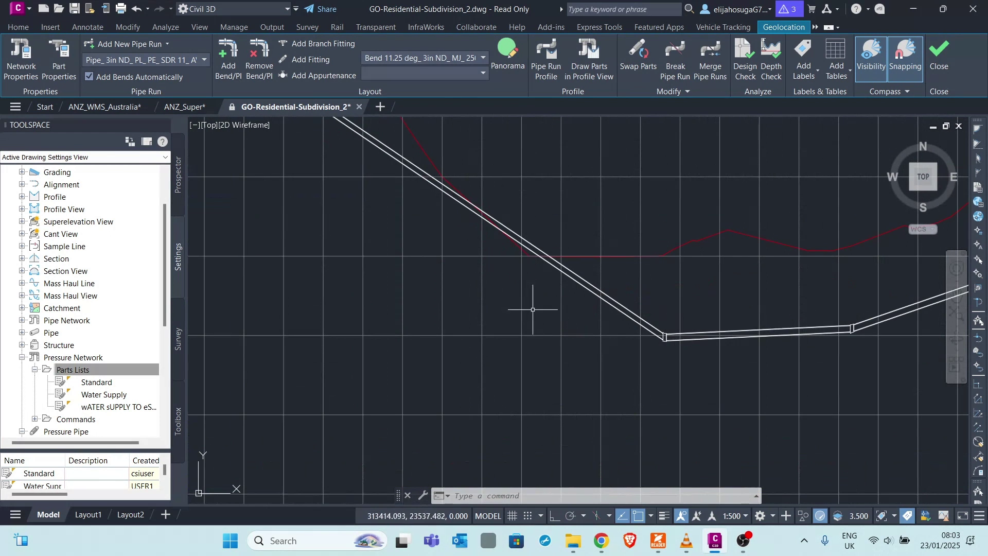
scroll(570, 288, down, 5)
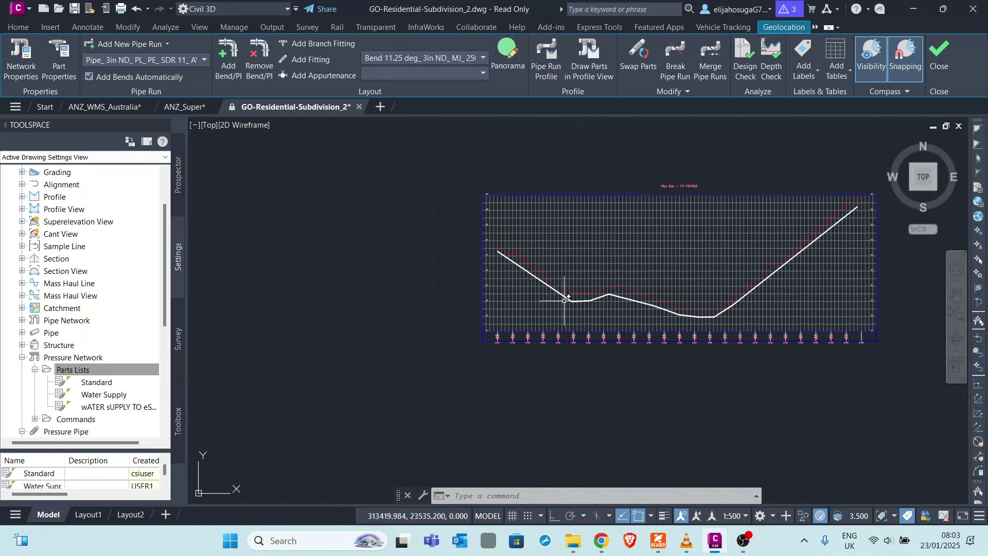
scroll(555, 289, up, 5)
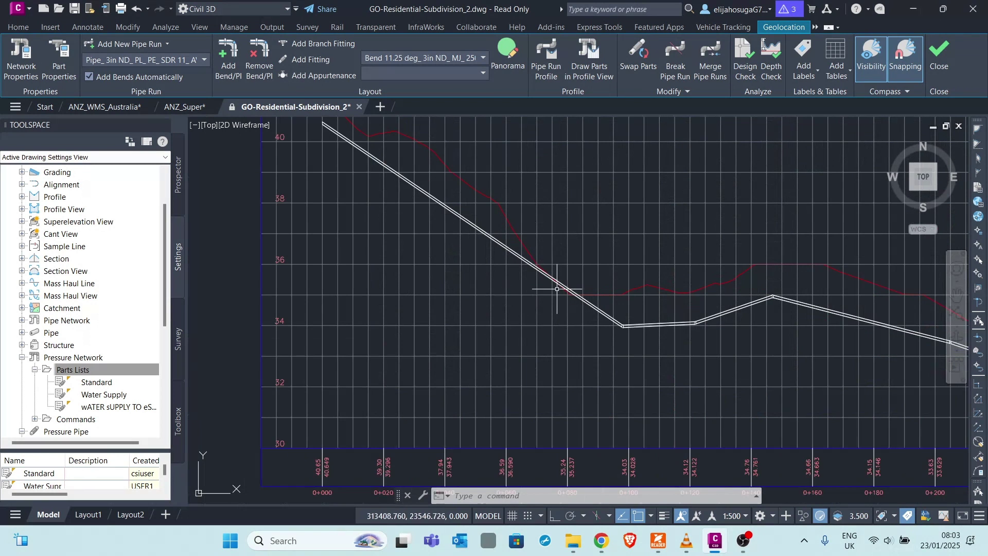
middle_drag(750, 338, 596, 384)
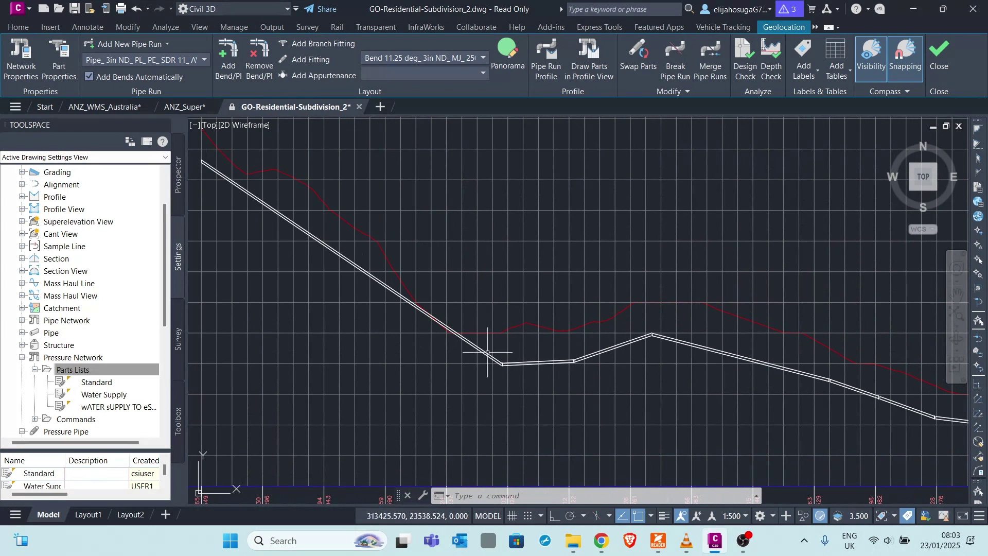
scroll(611, 418, down, 2)
scroll(765, 404, down, 2)
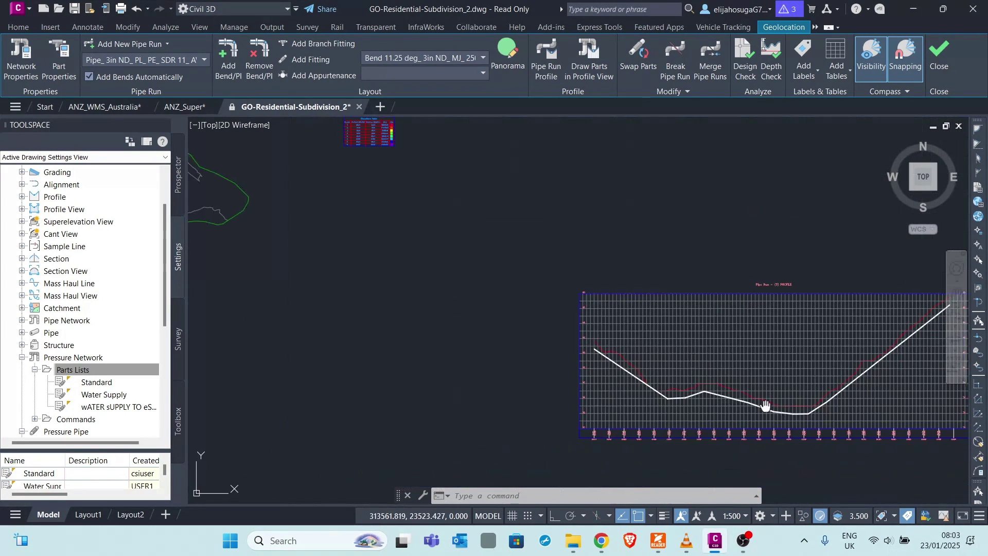
middle_drag(765, 403, 591, 353)
scroll(568, 336, up, 4)
scroll(659, 275, down, 4)
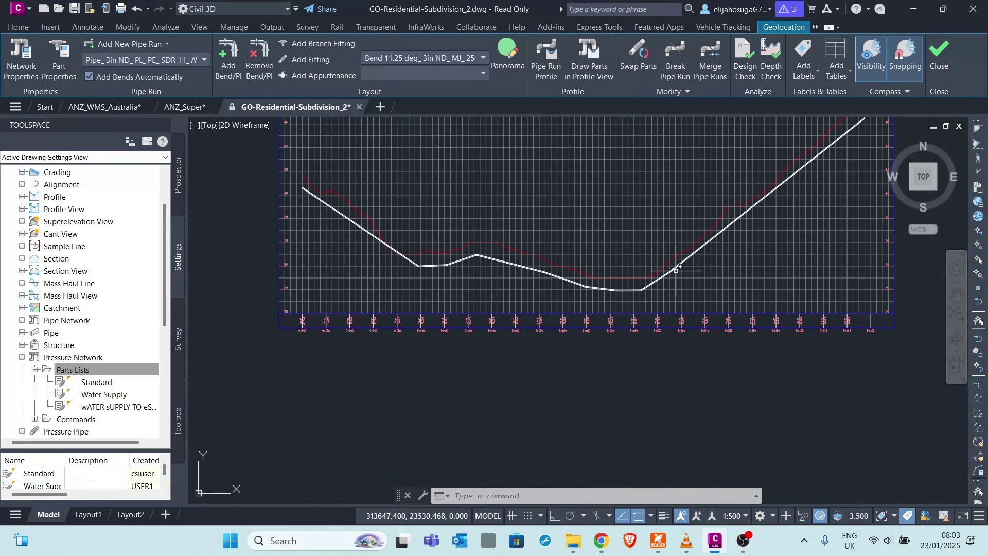
scroll(587, 258, up, 3)
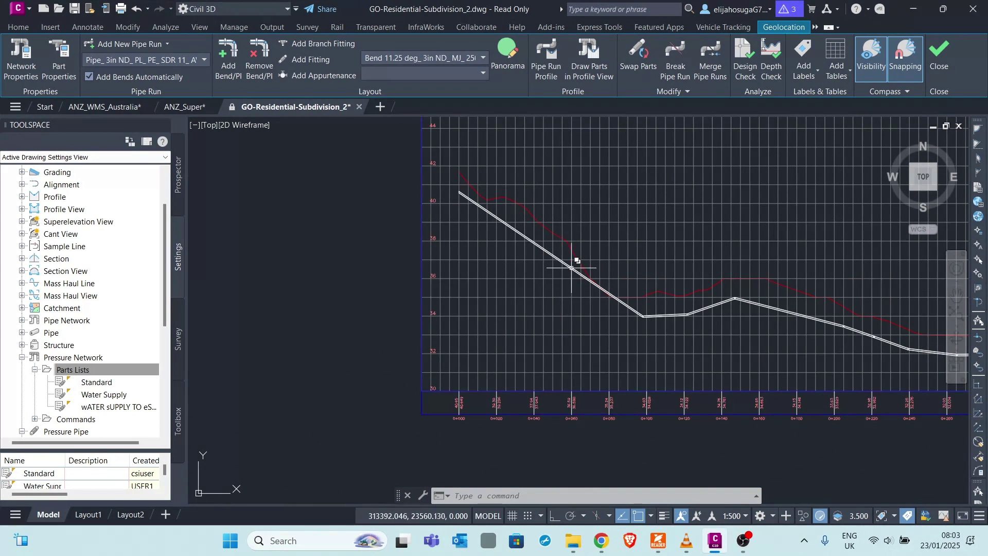
scroll(541, 250, up, 3)
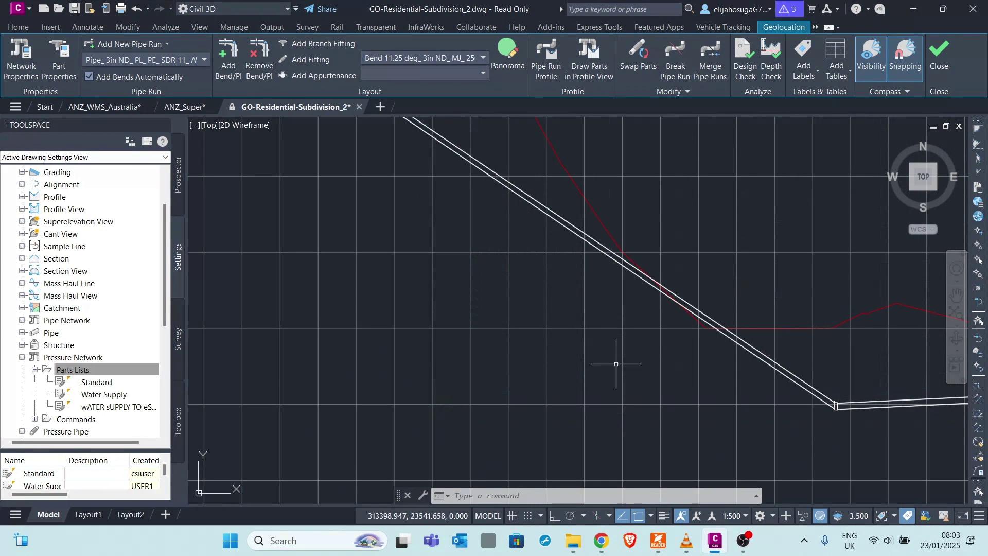
Step: Deselect the branch pipe run and select the loop road's polyline where the branch pipe run meets it
scroll(750, 384, down, 8)
scroll(721, 371, up, 4)
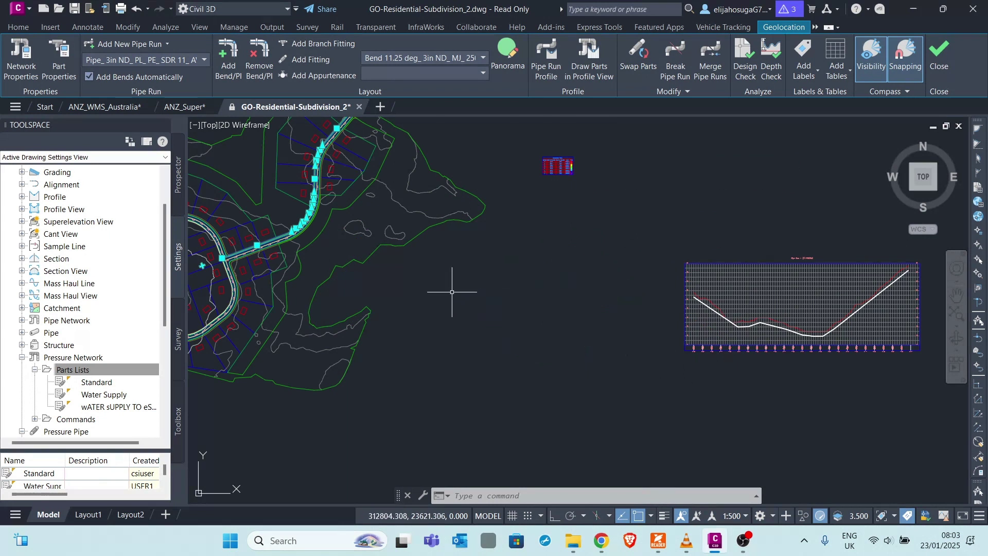
middle_drag(453, 283, 602, 293)
scroll(390, 253, up, 5)
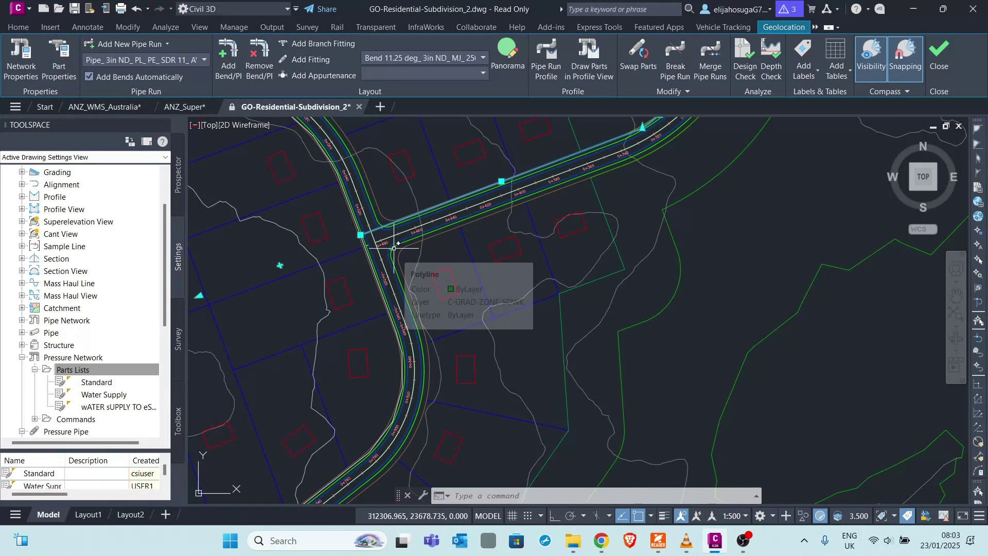
key(Escape)
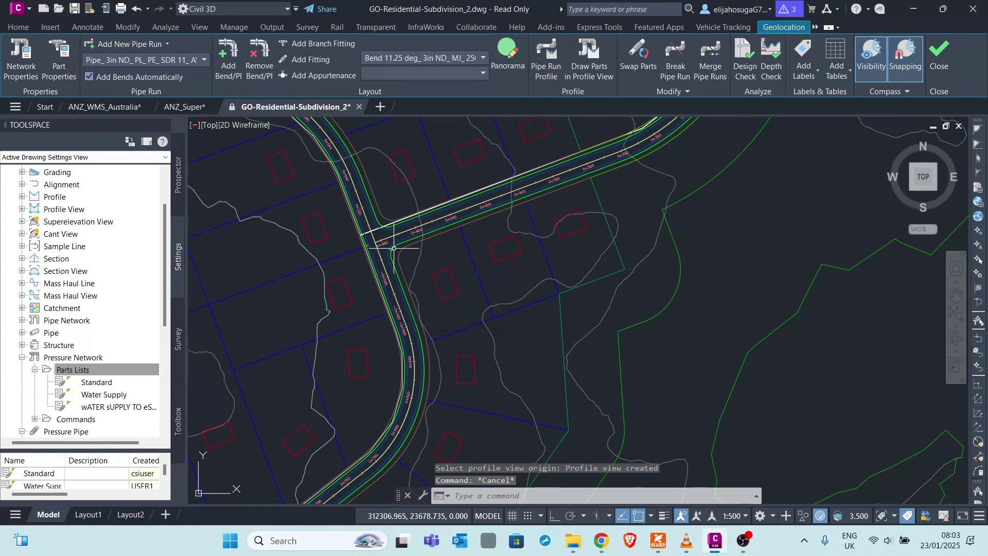
scroll(394, 248, up, 8)
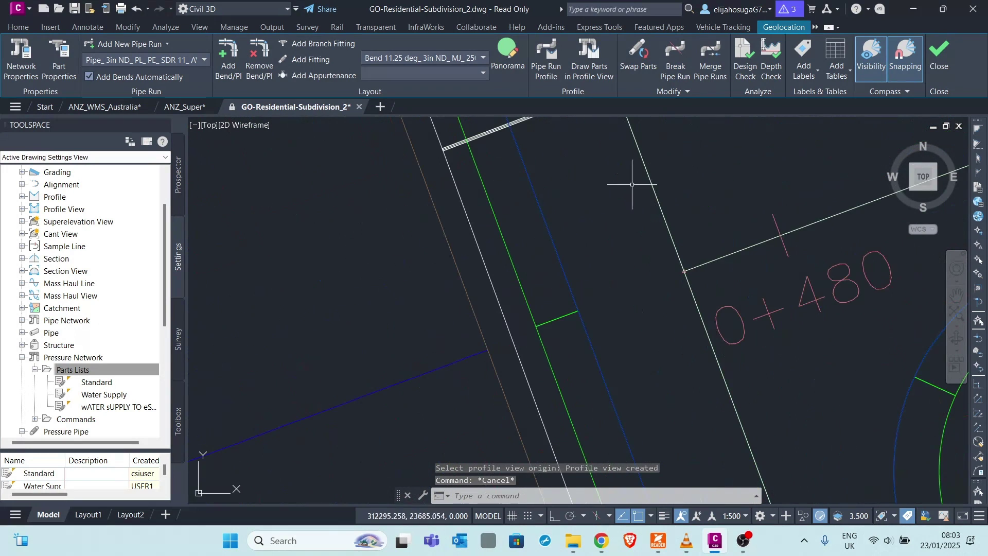
middle_drag(530, 206, 569, 305)
click(499, 284)
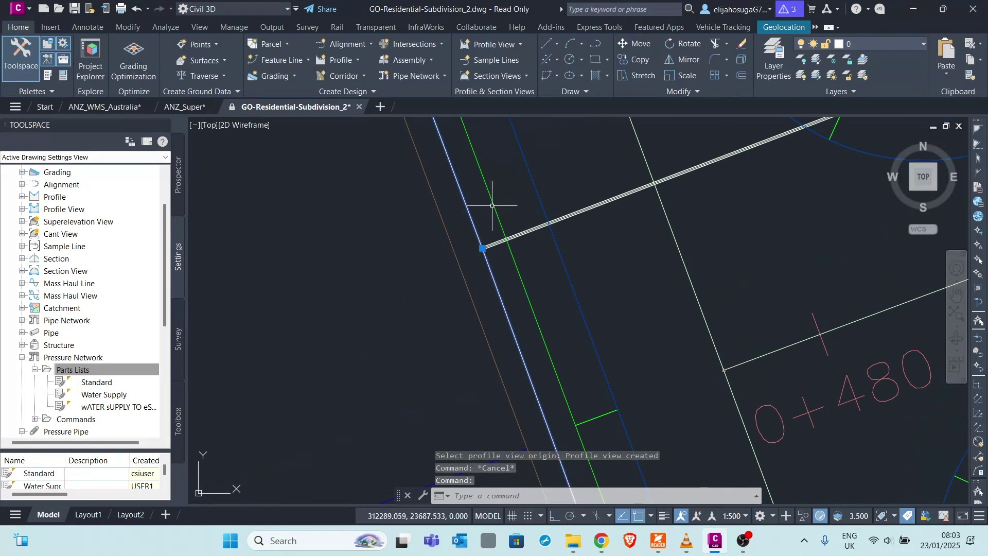
Step: Examine the selected polyline's vertices around the loop road and its connection point with the branch pipe run
scroll(492, 205, down, 10)
scroll(513, 273, up, 3)
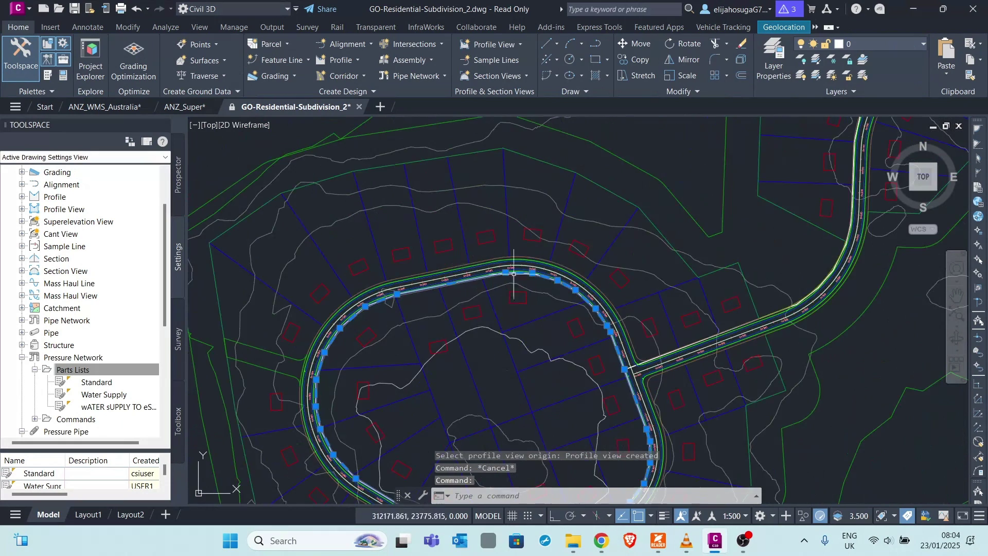
scroll(514, 274, up, 5)
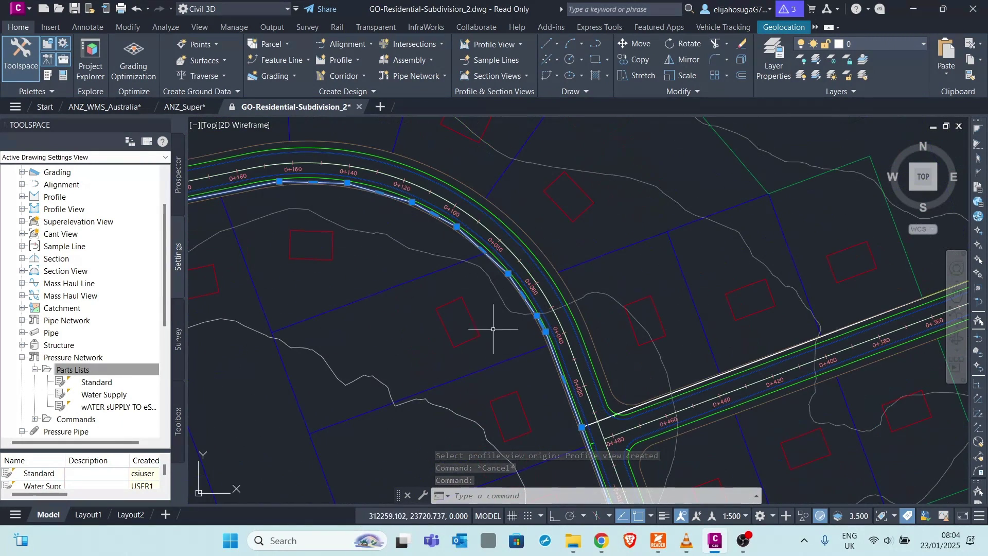
middle_drag(344, 228, 363, 268)
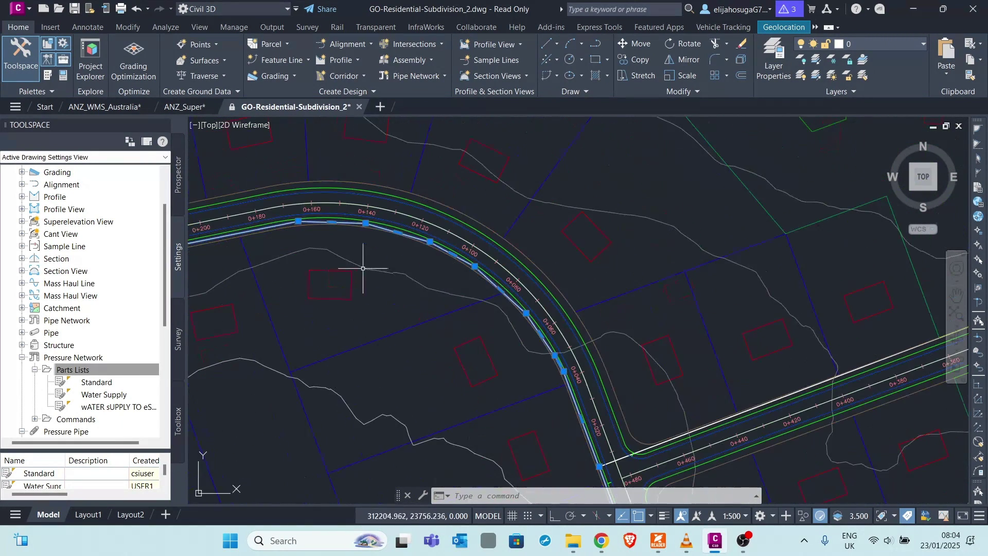
scroll(363, 268, down, 5)
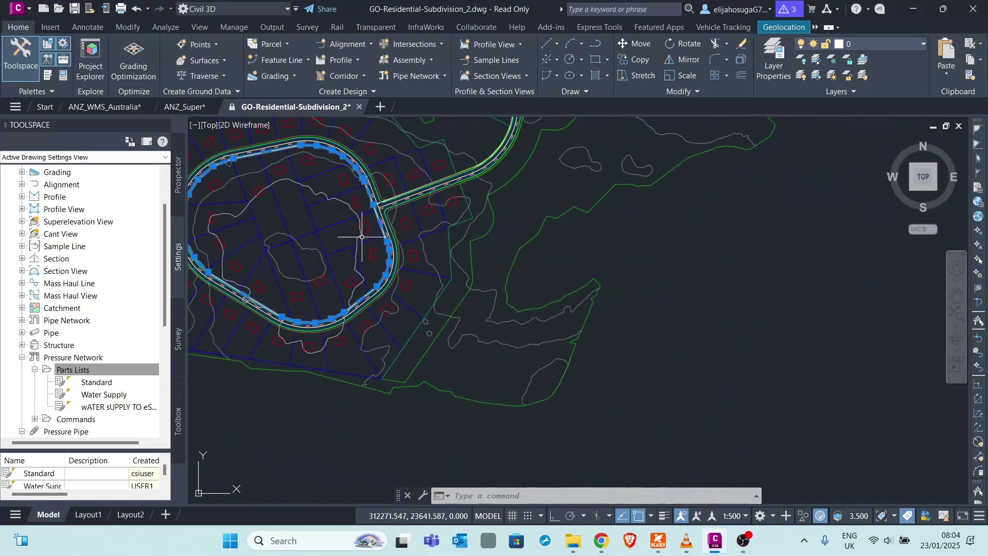
scroll(362, 237, up, 5)
middle_drag(353, 214, 403, 242)
scroll(430, 280, down, 3)
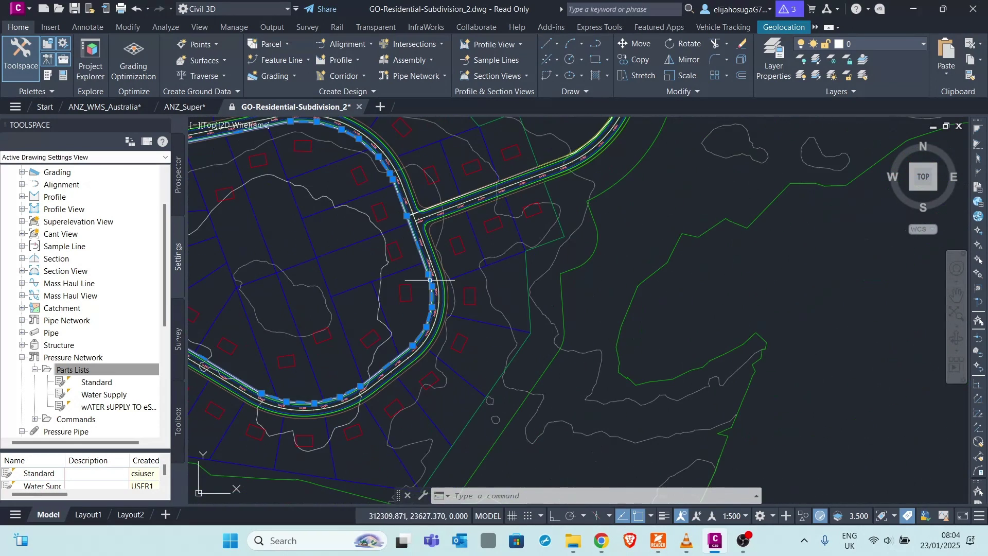
scroll(412, 220, up, 4)
scroll(441, 180, down, 3)
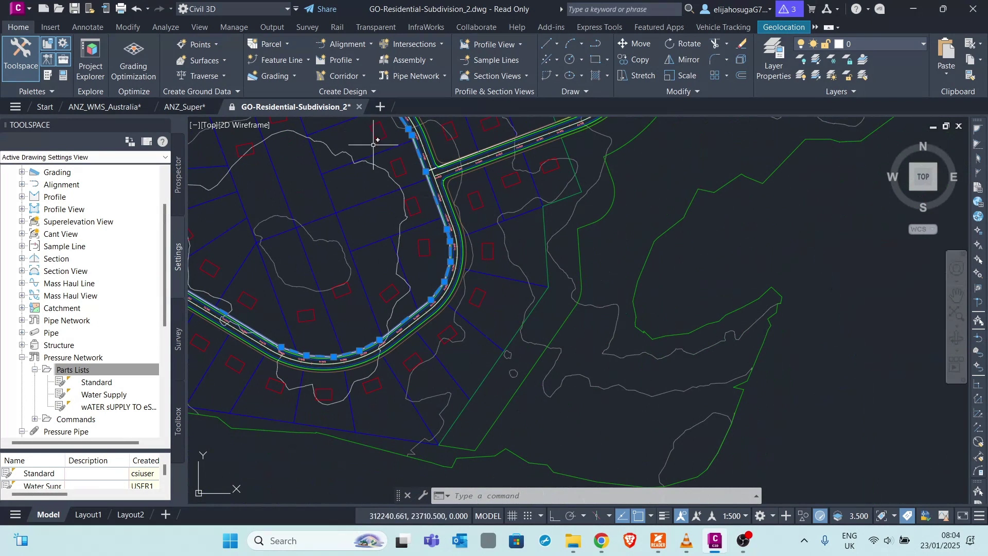
middle_drag(374, 145, 448, 241)
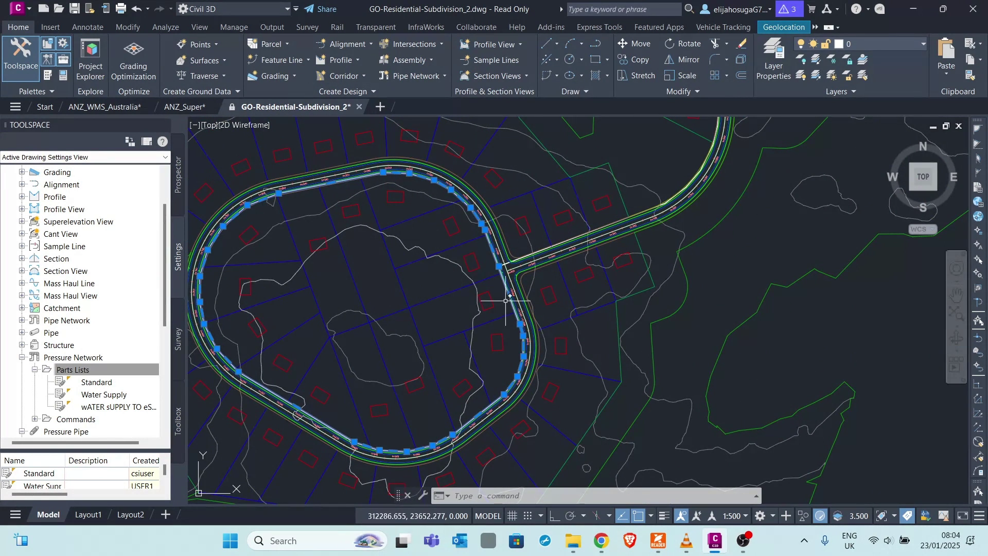
scroll(489, 278, up, 5)
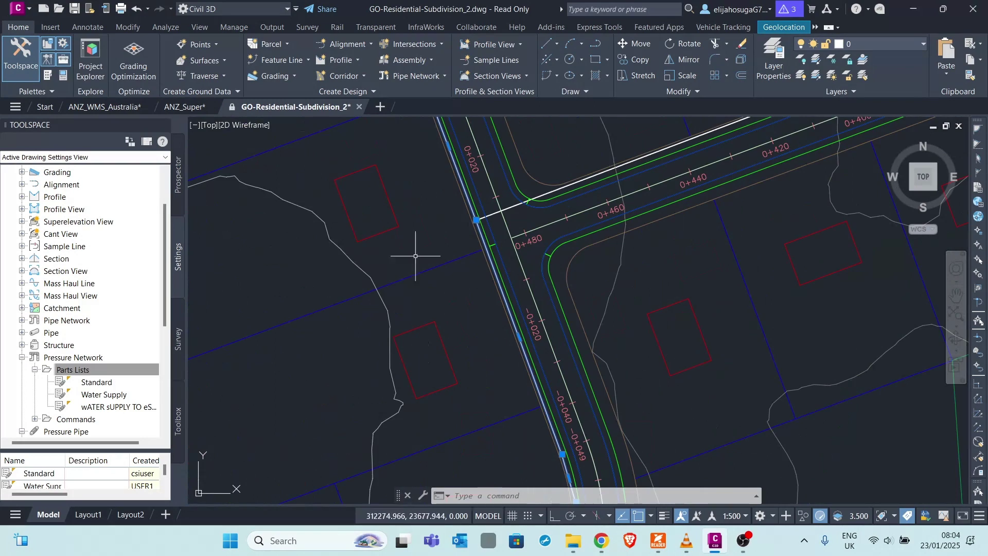
scroll(463, 282, down, 6)
scroll(412, 281, up, 3)
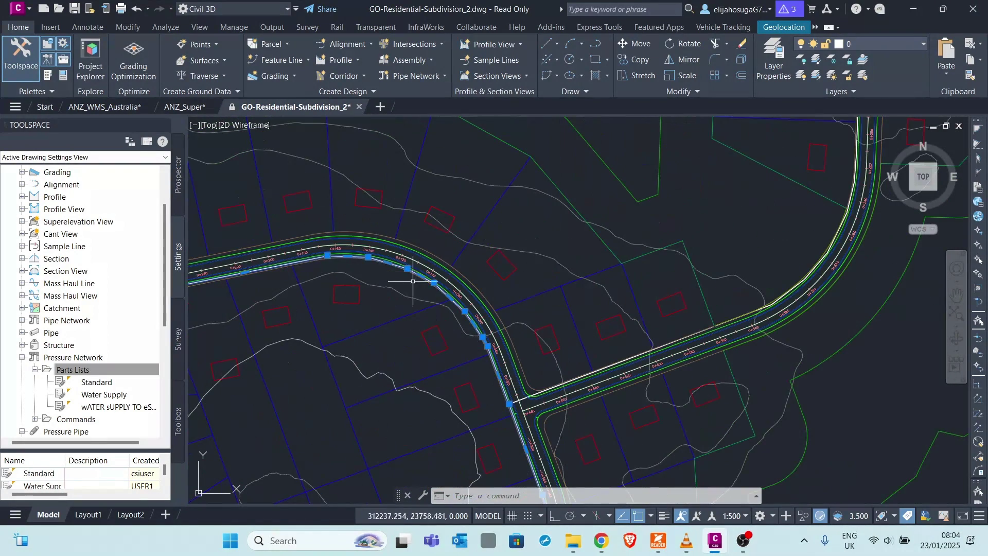
scroll(452, 253, down, 3)
scroll(470, 320, down, 2)
scroll(474, 297, up, 6)
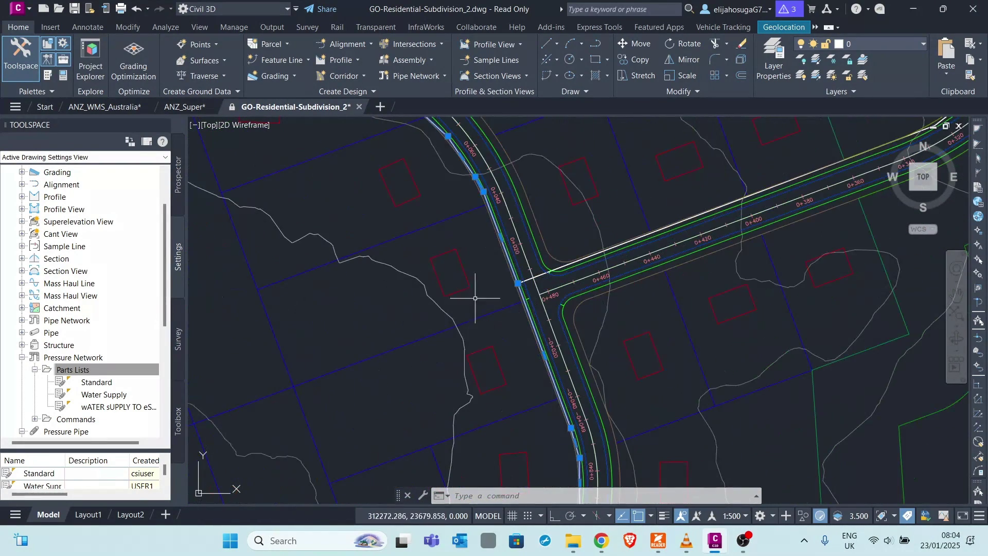
scroll(519, 288, up, 4)
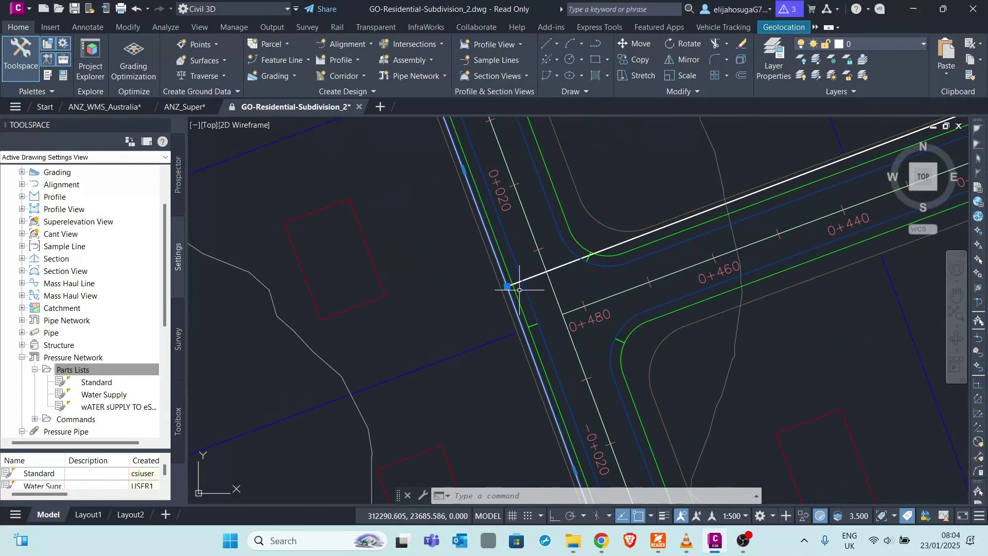
Step: Clear the polyline selection and select the branch pipe run where it meets the loop road
scroll(515, 284, up, 4)
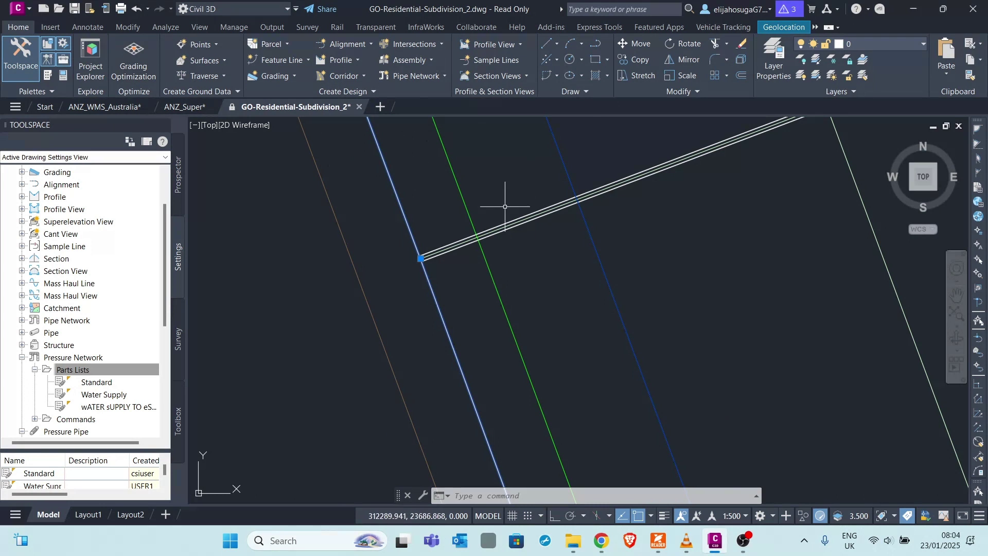
scroll(504, 206, up, 2)
click(497, 234)
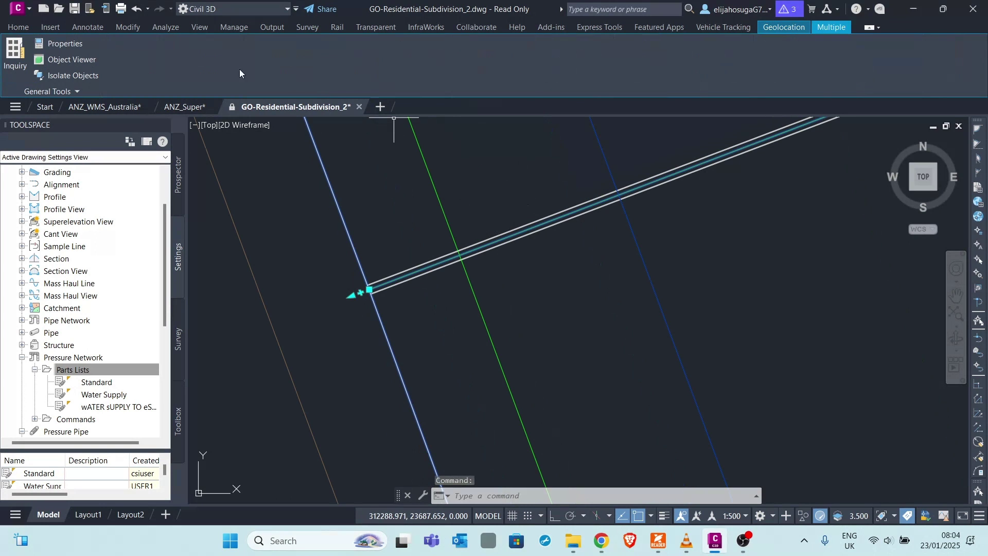
key(Escape)
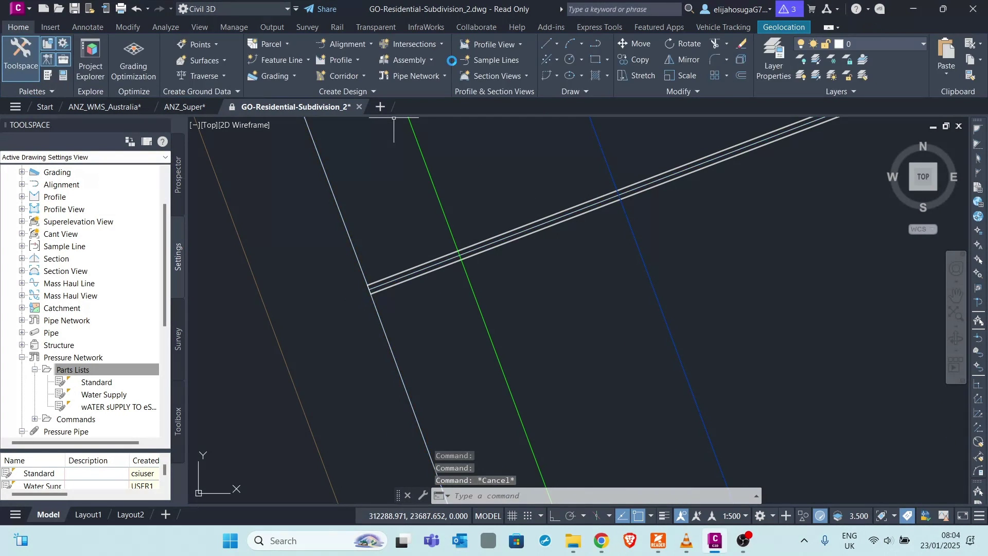
scroll(516, 220, up, 2)
click(522, 233)
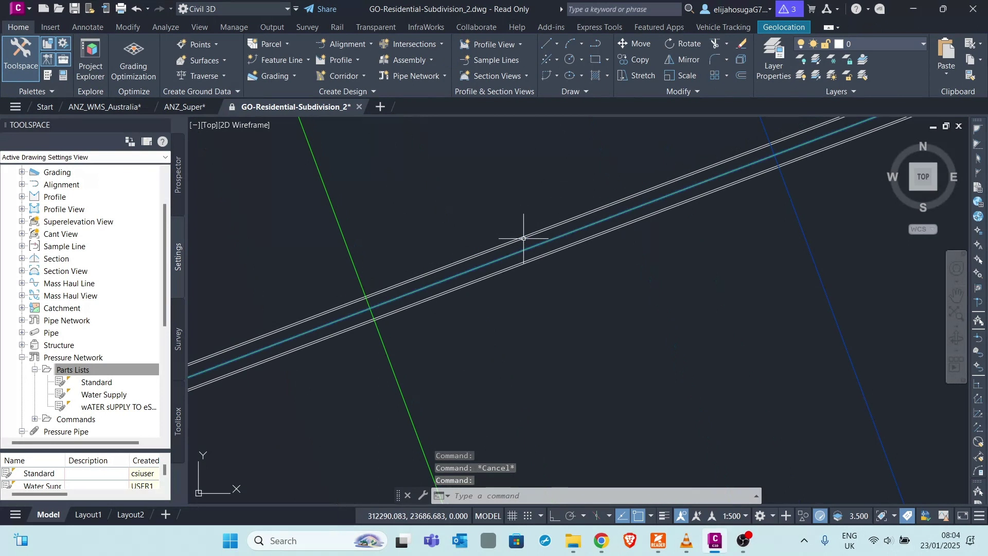
scroll(471, 174, down, 1)
scroll(466, 175, down, 4)
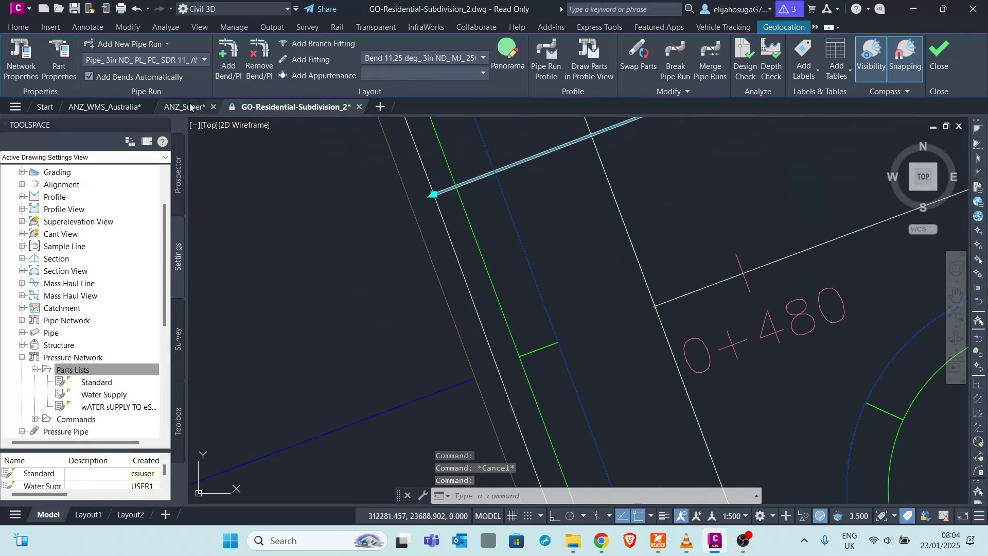
Step: Create a pipe run from the loop road's polyline, keeping its direction, with the 3in PE pipe, EG reference surface and 1.000 m cover
click(142, 44)
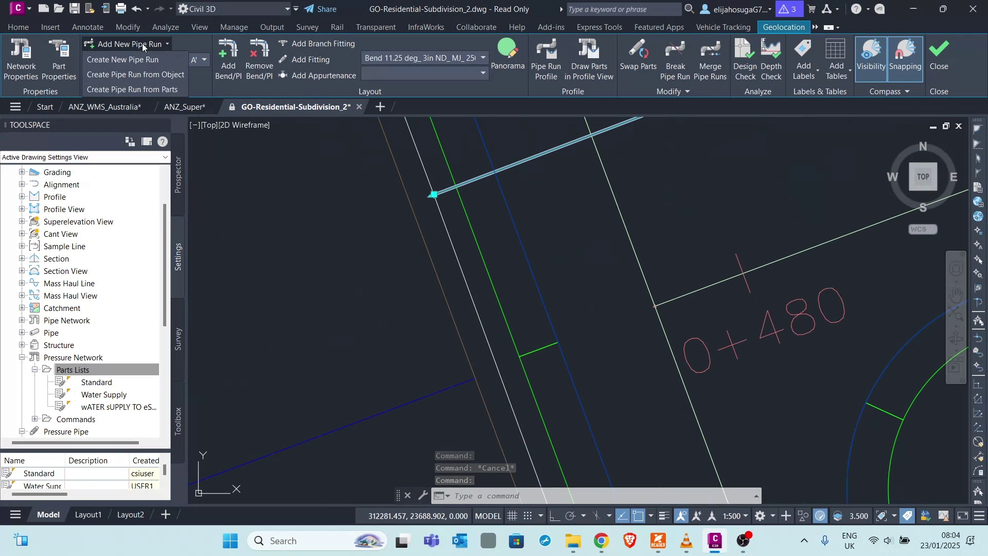
click(132, 75)
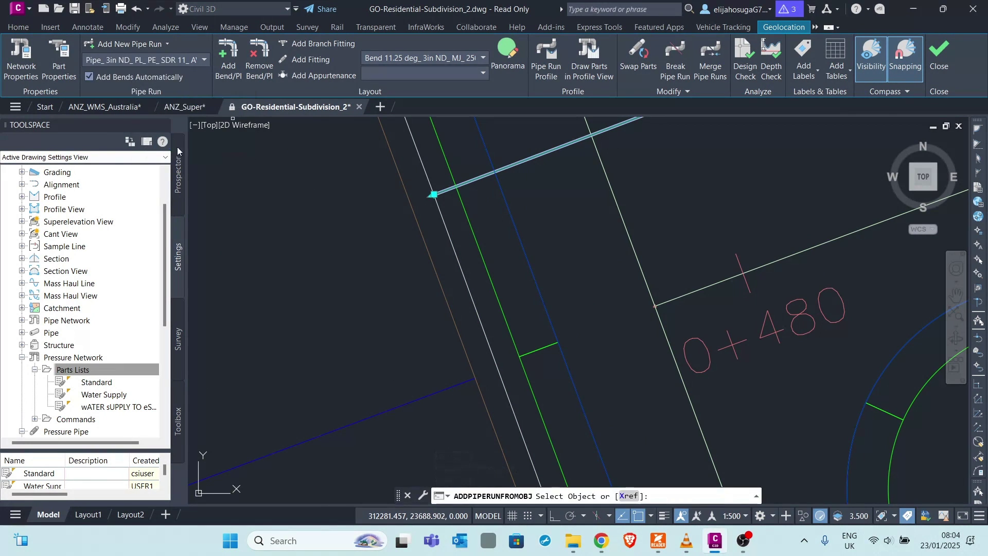
click(465, 282)
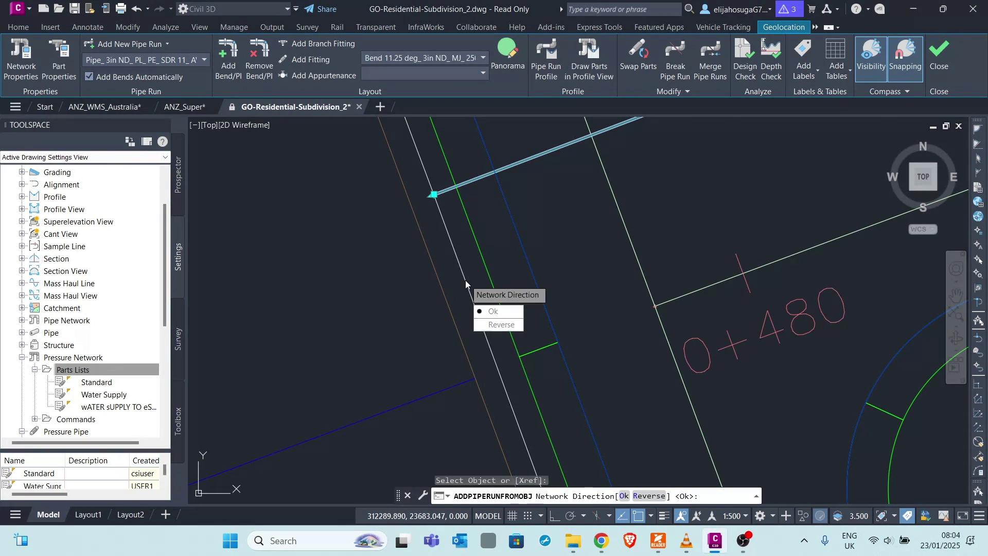
scroll(446, 241, down, 4)
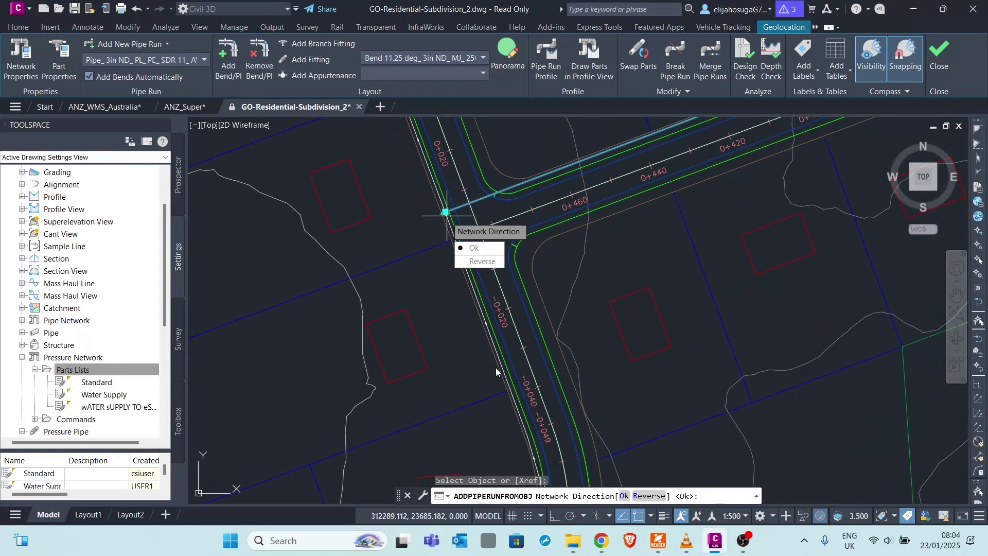
scroll(474, 326, up, 6)
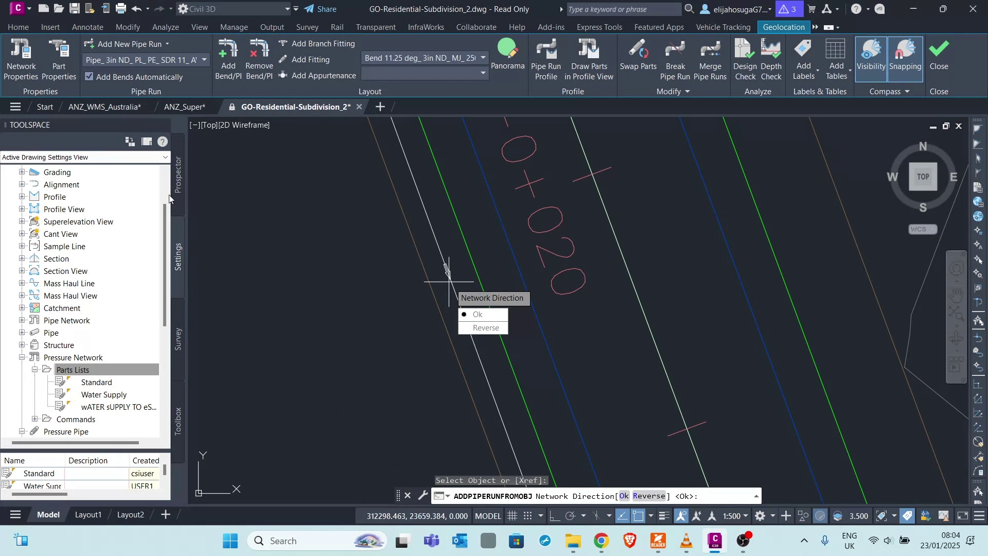
scroll(397, 209, down, 5)
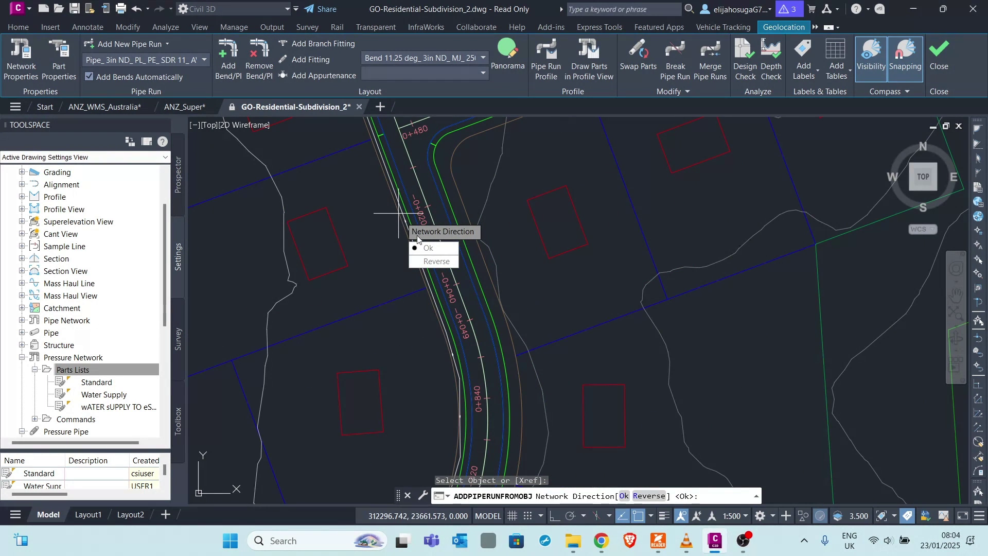
click(427, 248)
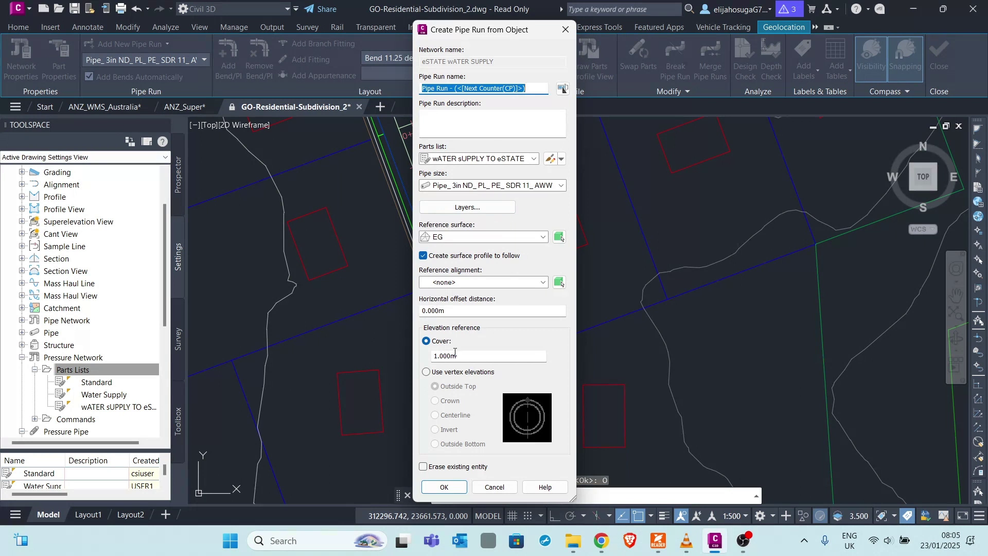
click(465, 491)
Step: Examine the junction between the new loop pipe run and the end of the branch pipe run
middle_drag(371, 202, 394, 249)
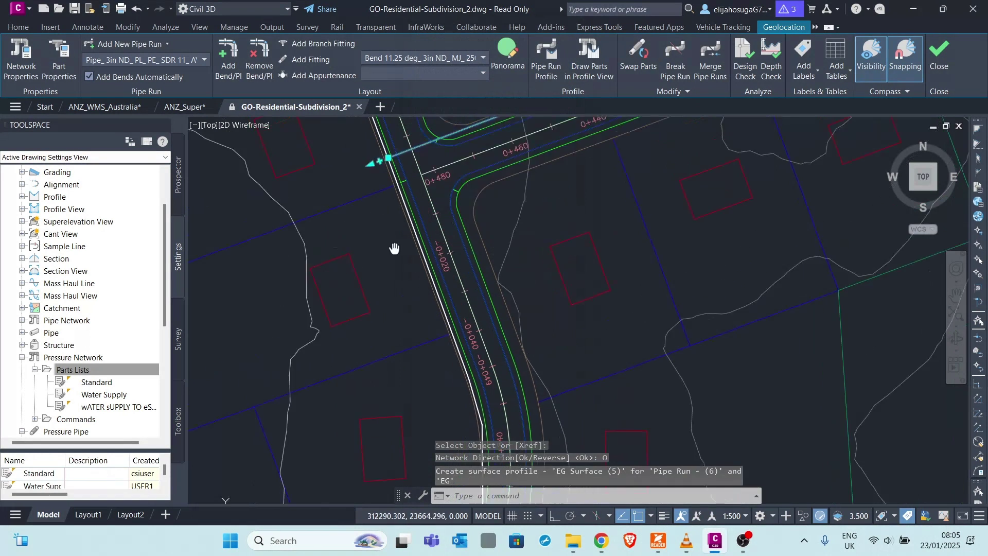
scroll(469, 249, up, 5)
scroll(419, 273, down, 2)
scroll(477, 287, up, 2)
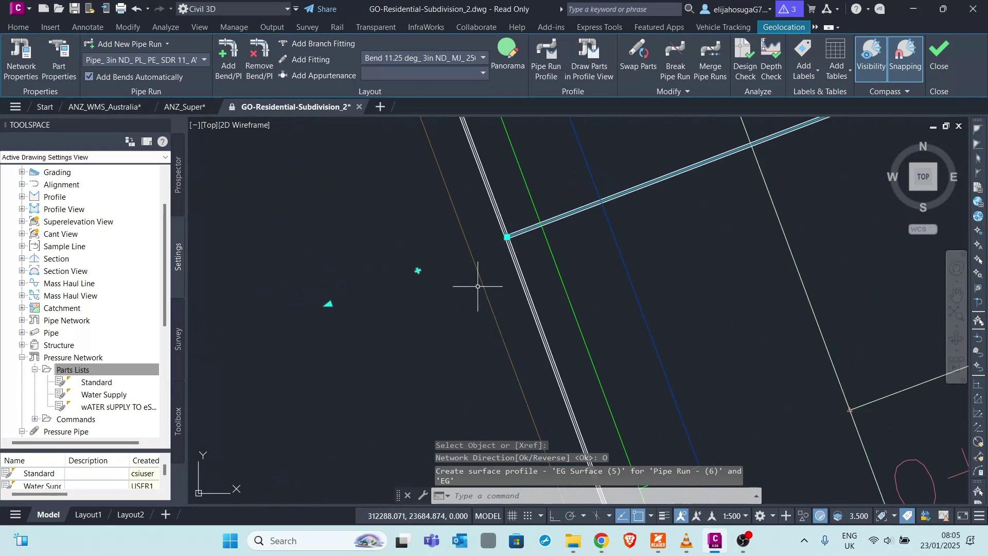
scroll(477, 286, up, 3)
scroll(520, 313, down, 1)
scroll(485, 350, up, 2)
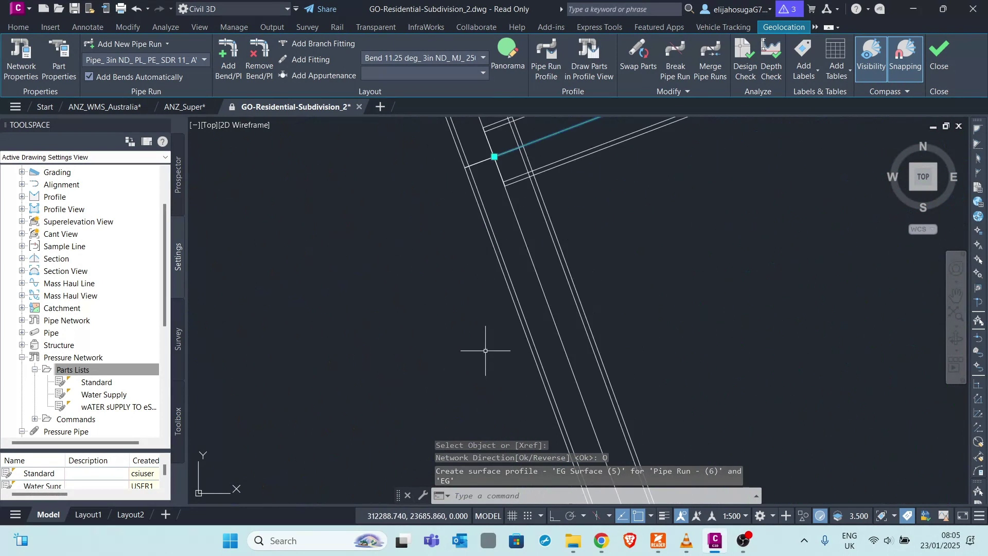
scroll(514, 255, down, 3)
scroll(520, 269, up, 3)
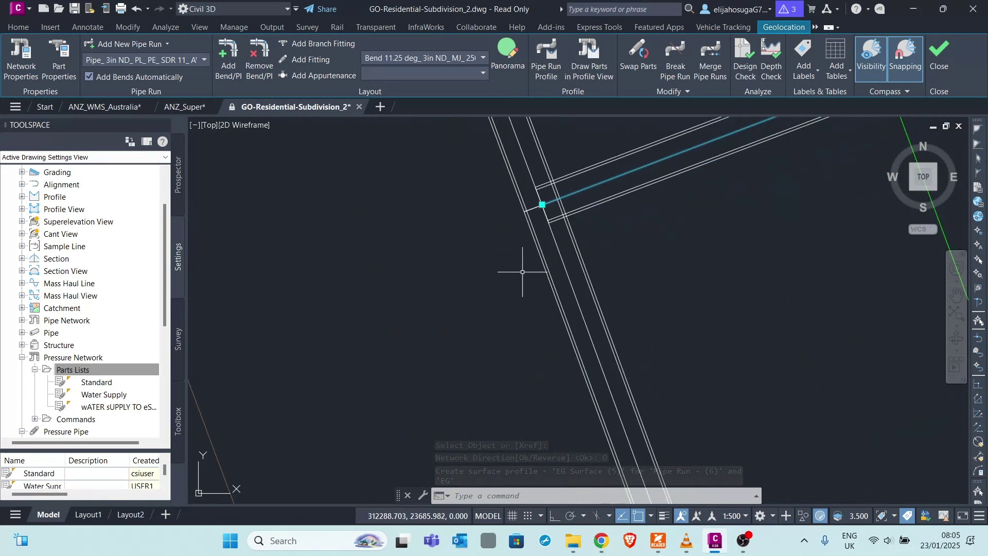
scroll(509, 288, down, 3)
scroll(495, 338, up, 1)
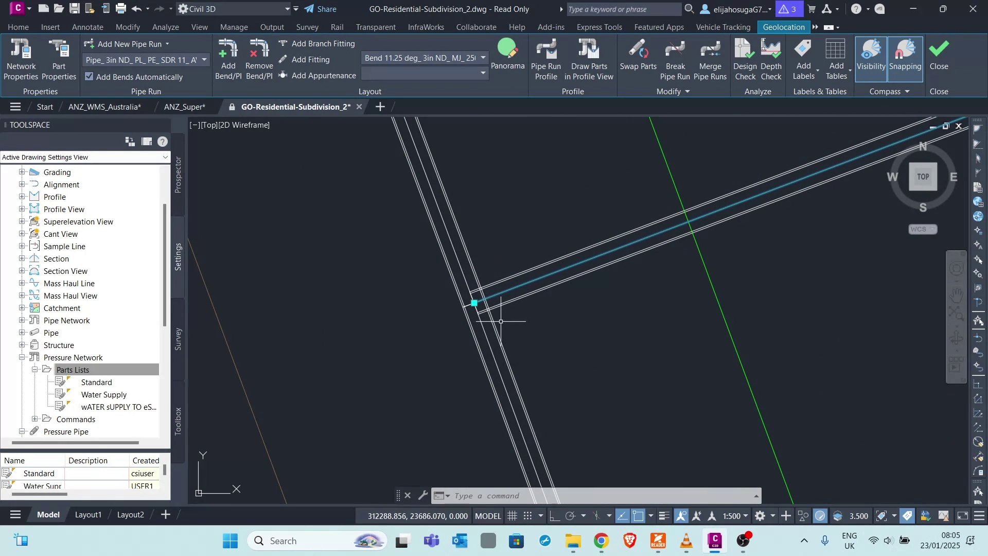
Step: Stretch the branch pipe run's end back along its own line, clear of the loop pipe
scroll(505, 274, up, 2)
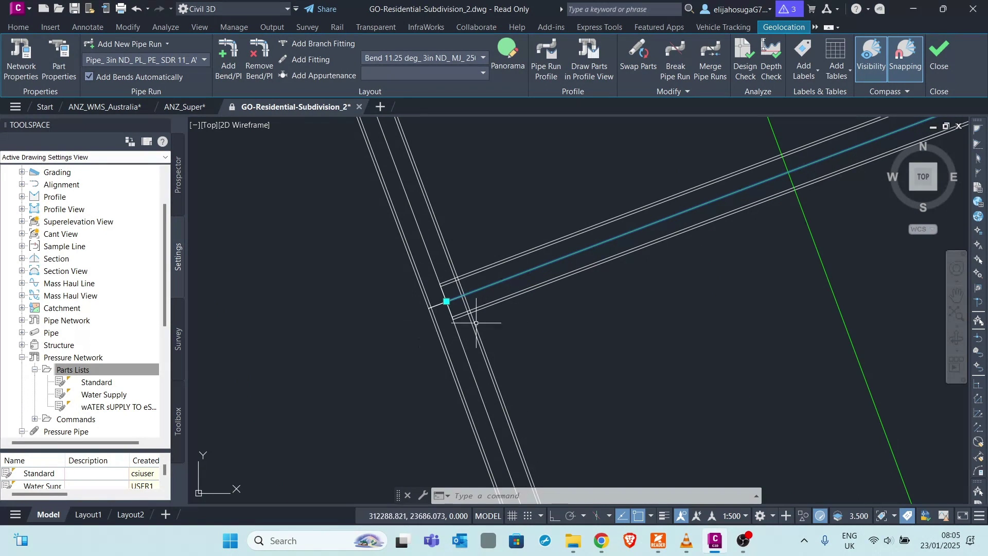
scroll(445, 303, up, 1)
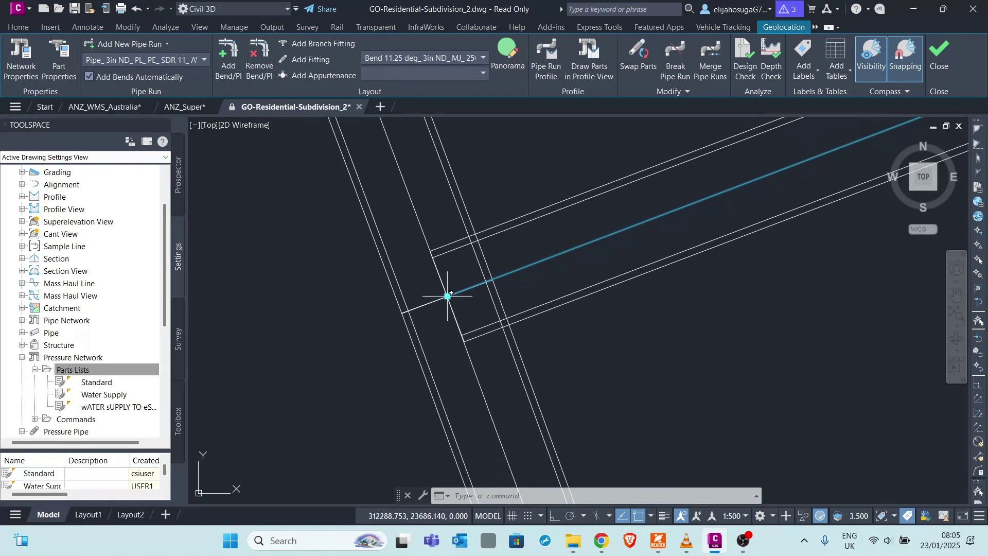
click(448, 296)
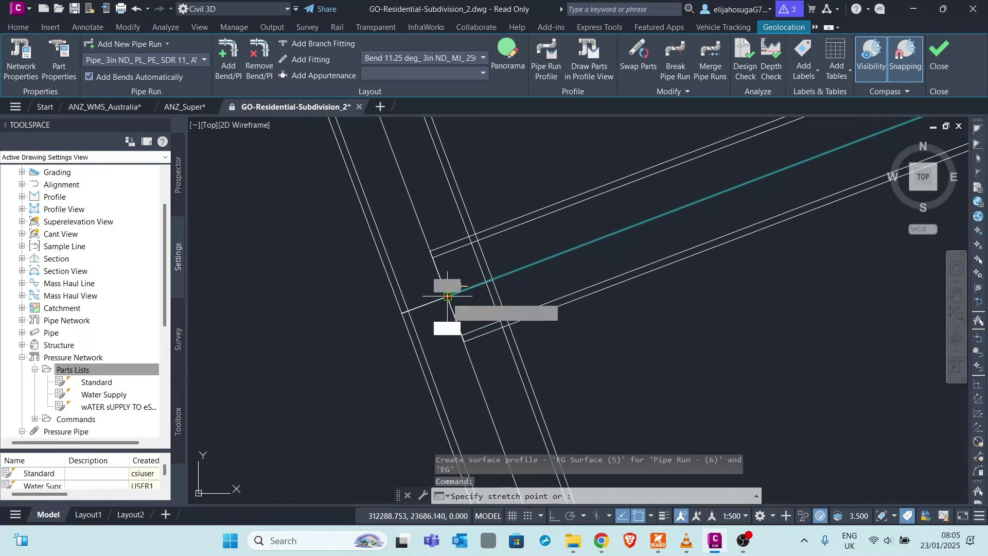
click(563, 251)
scroll(481, 288, down, 2)
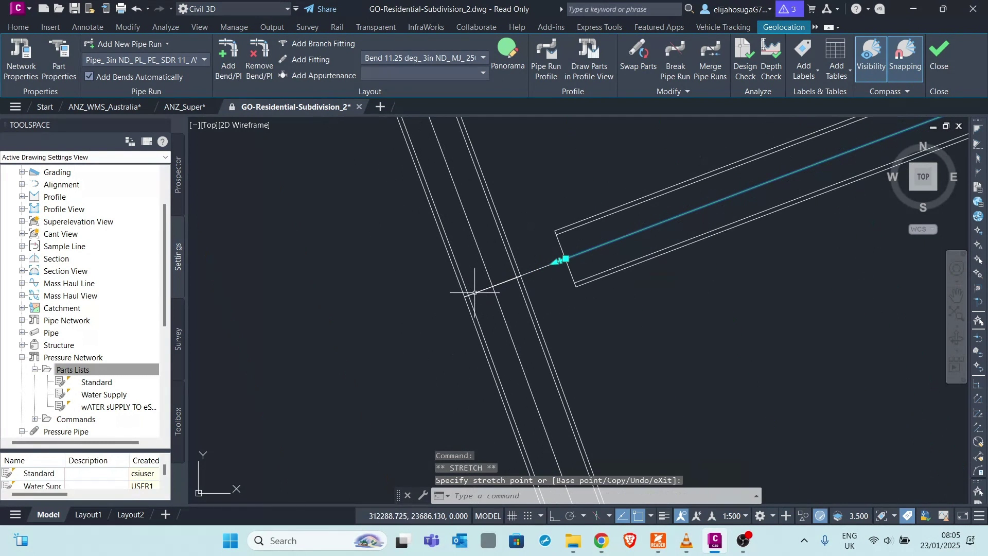
scroll(519, 354, up, 2)
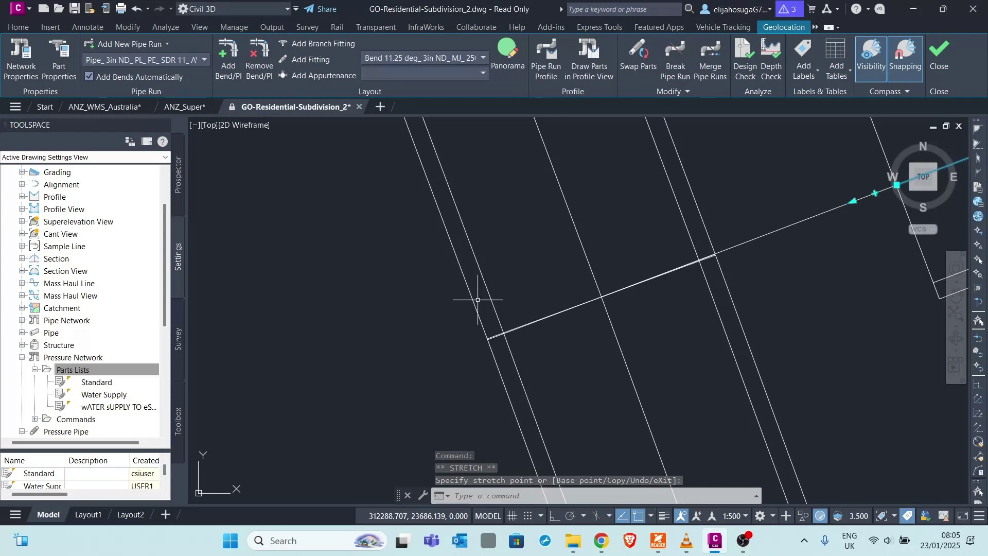
scroll(481, 293, down, 2)
scroll(496, 308, up, 1)
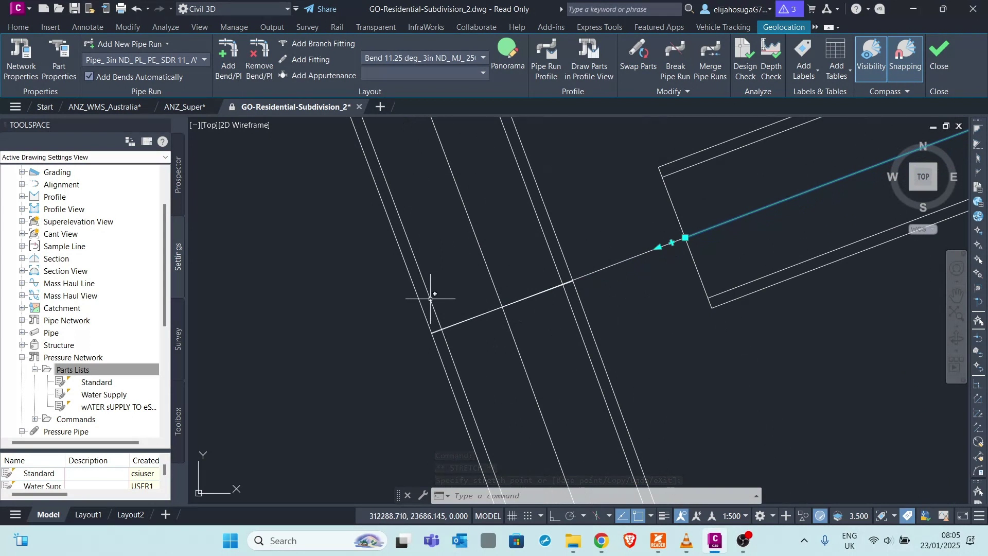
Step: Try to stretch the loop pipe run's end point along the pipe, away from the junction
click(462, 344)
click(502, 307)
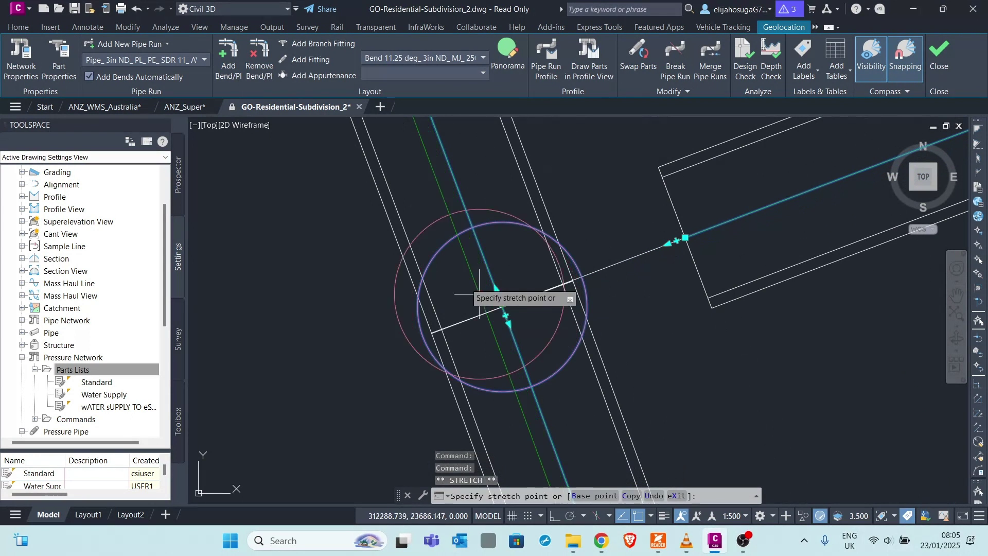
scroll(522, 367, down, 5)
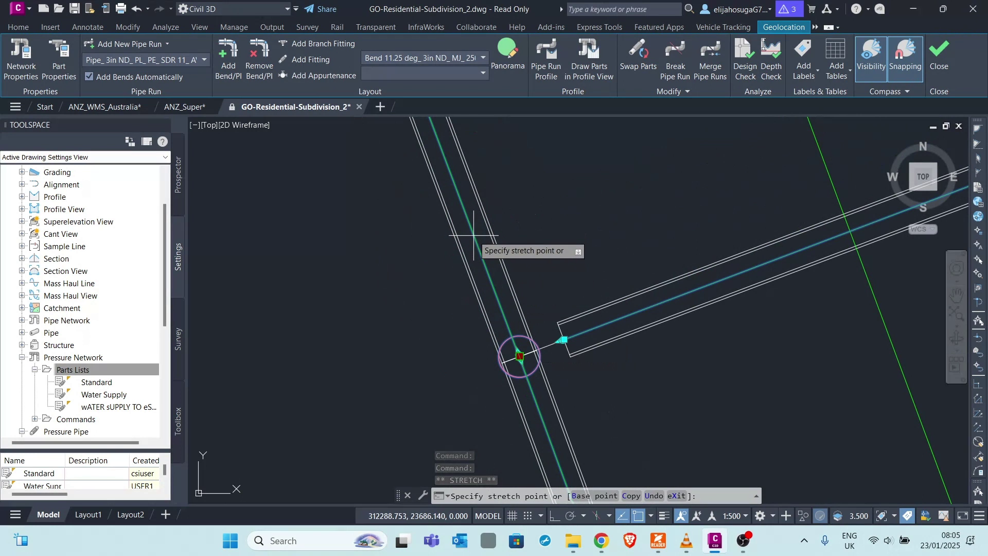
key(Escape)
scroll(521, 360, up, 2)
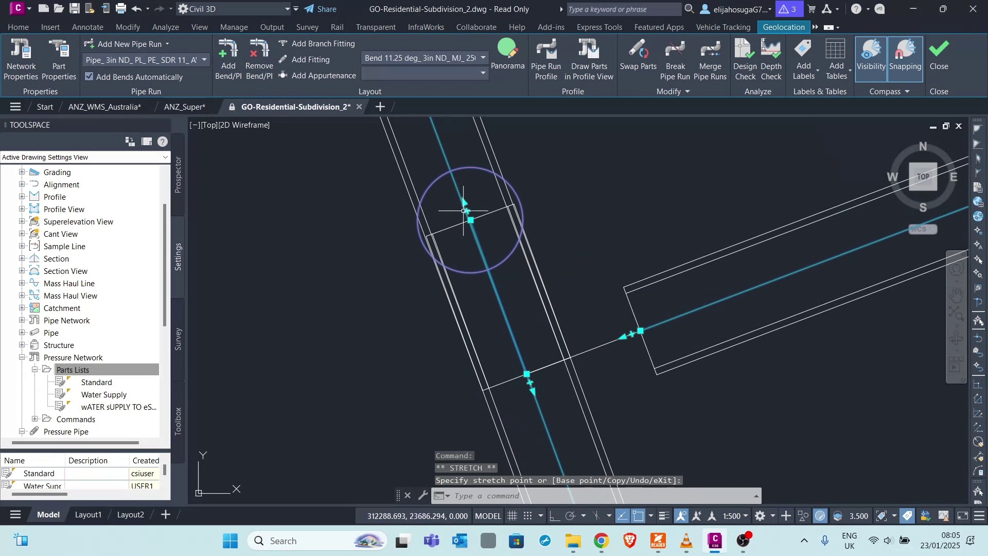
scroll(518, 308, up, 2)
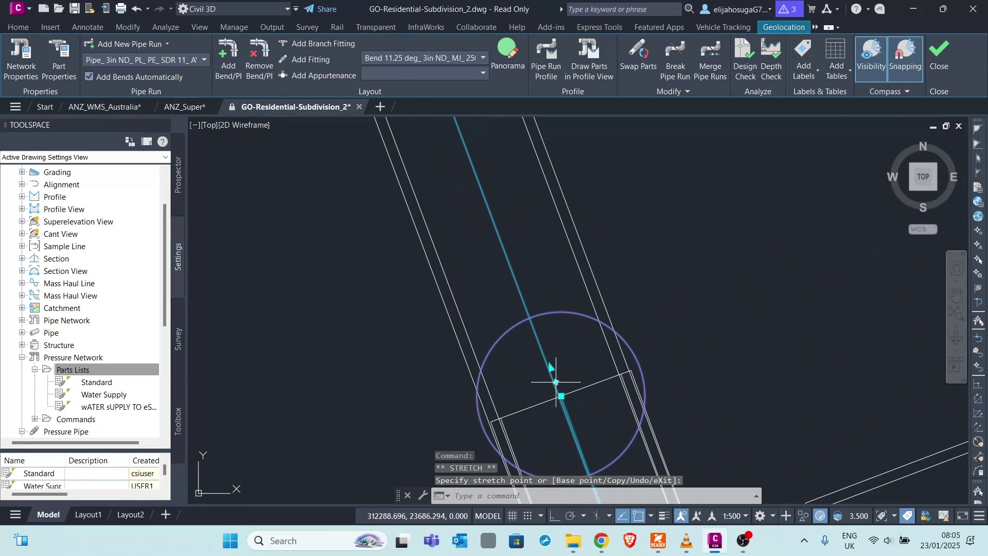
click(486, 224)
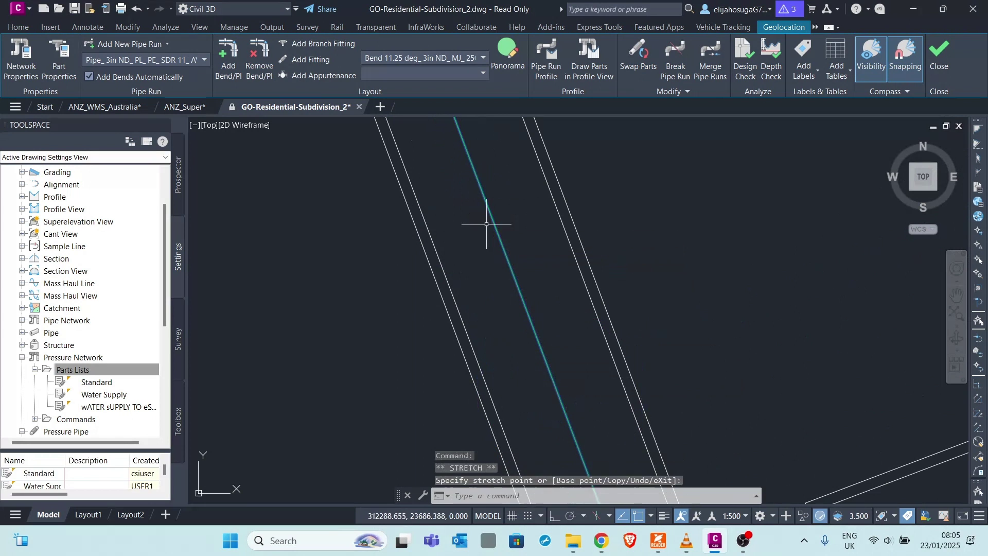
scroll(543, 376, down, 3)
scroll(552, 350, up, 3)
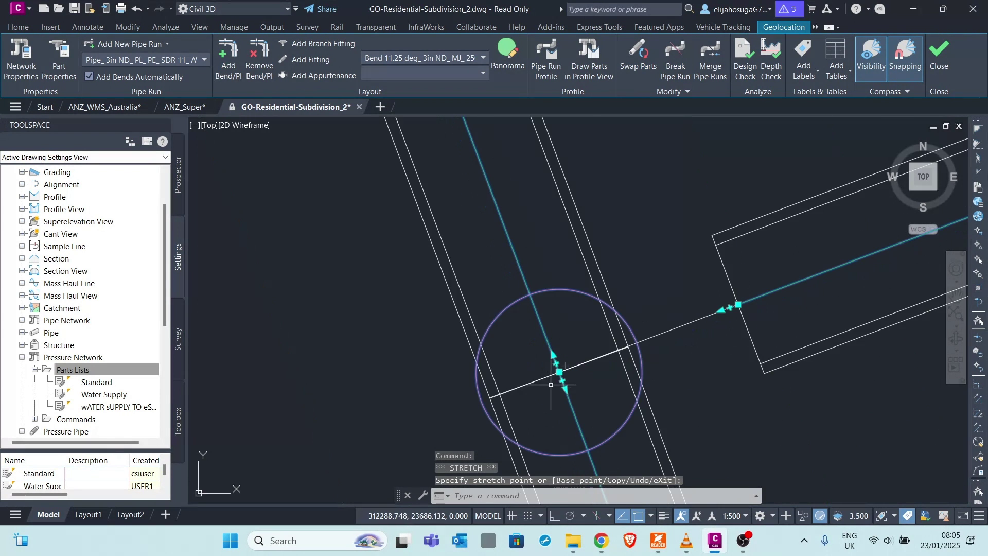
Step: Turn object snap off, stretch the loop pipe run's end point along the pipe past the junction, and clear the selection
scroll(552, 355, down, 3)
scroll(521, 258, up, 1)
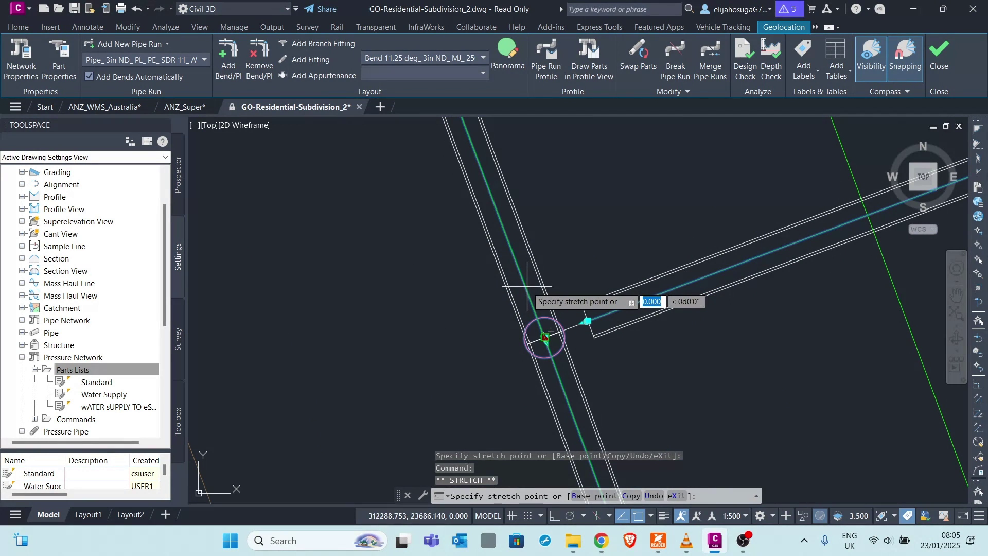
key(F3)
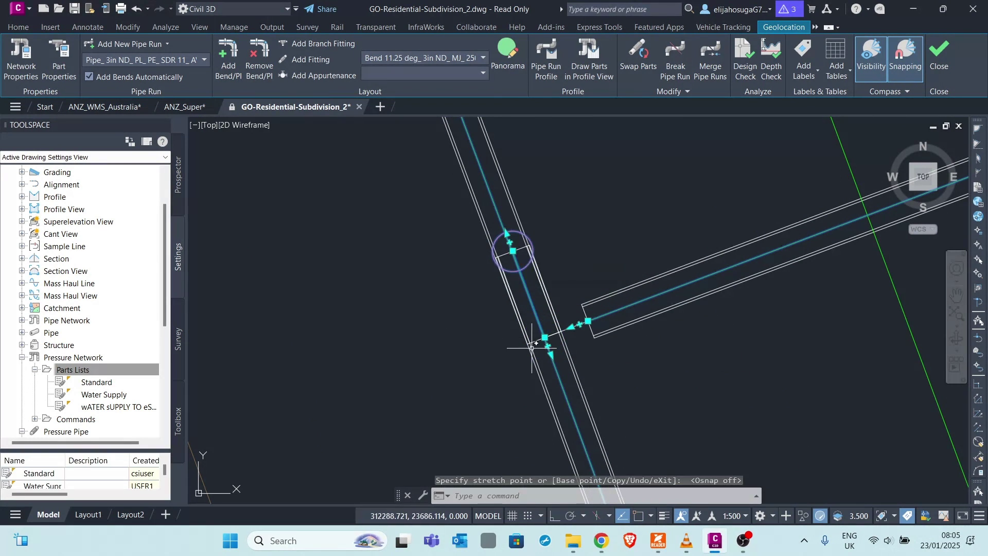
scroll(537, 346, up, 2)
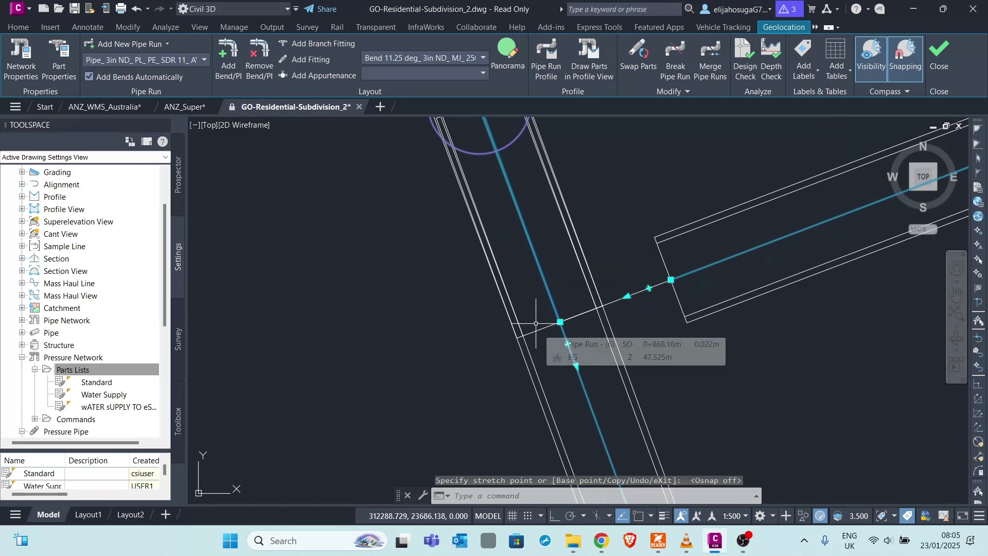
key(Escape)
Step: Stretch the branch pipe run's end along its own line onto the loop pipe run to connect them with a tee
scroll(677, 241, down, 5)
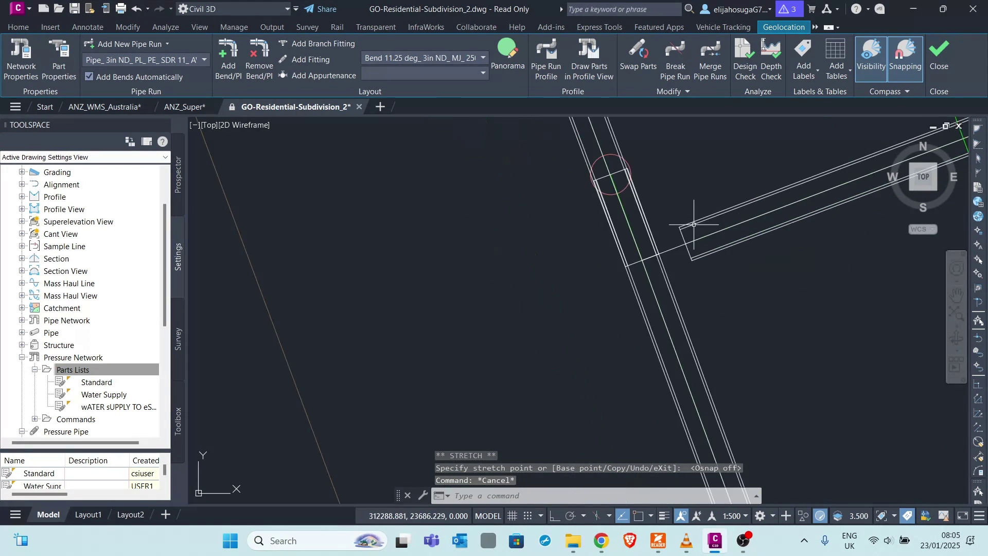
click(606, 287)
scroll(607, 286, up, 3)
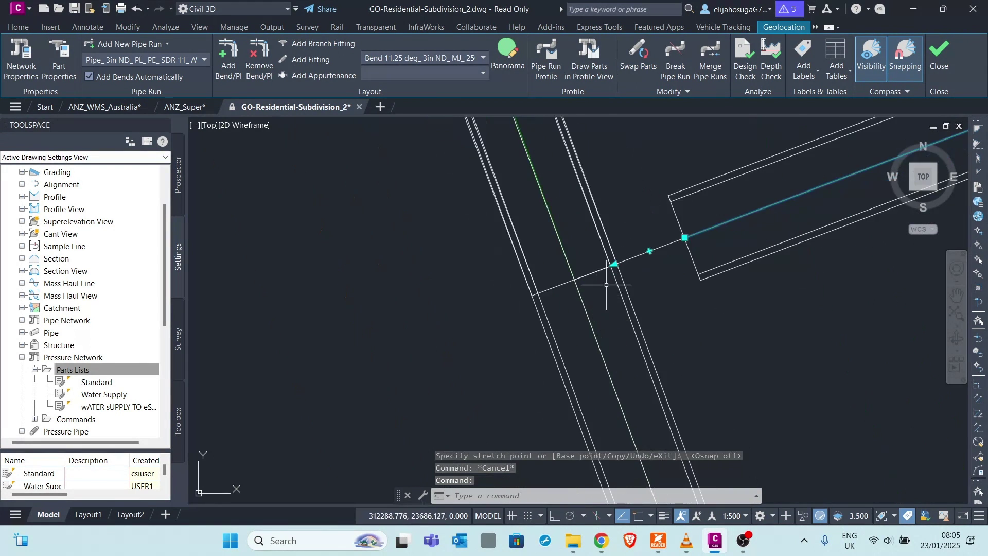
click(615, 264)
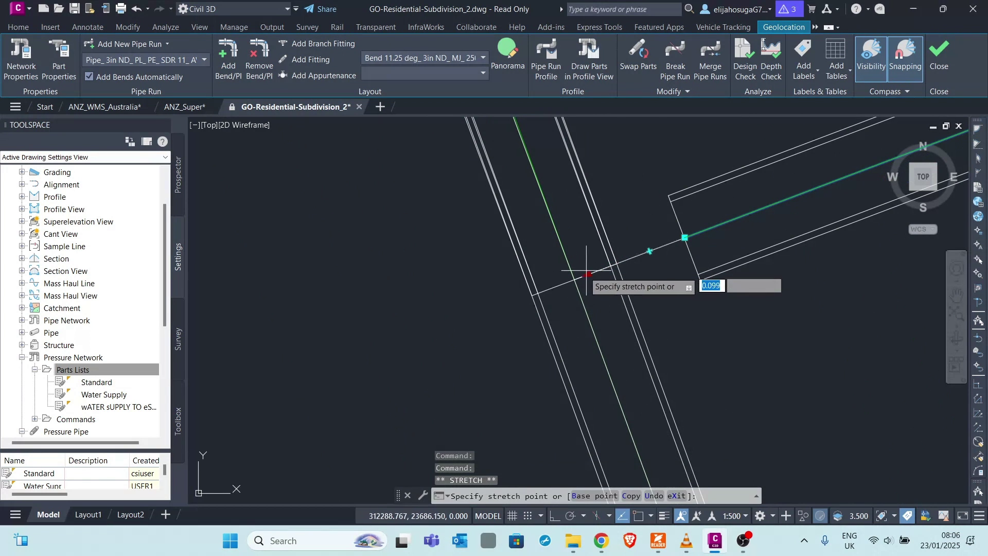
click(535, 292)
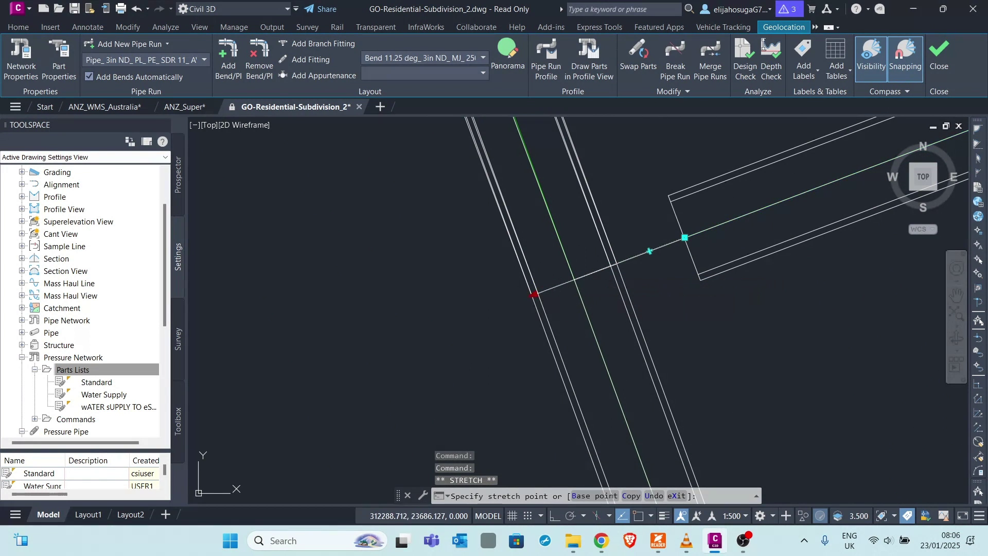
scroll(529, 293, down, 4)
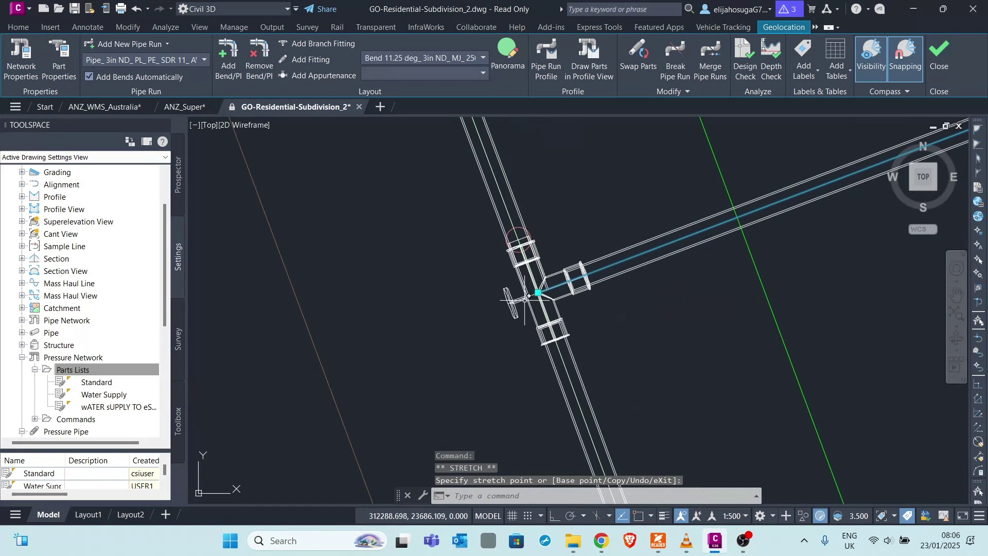
Step: Examine the tee fitting and valve at the junction of the loop and branch pipe runs in plan
scroll(546, 303, down, 2)
scroll(543, 291, up, 3)
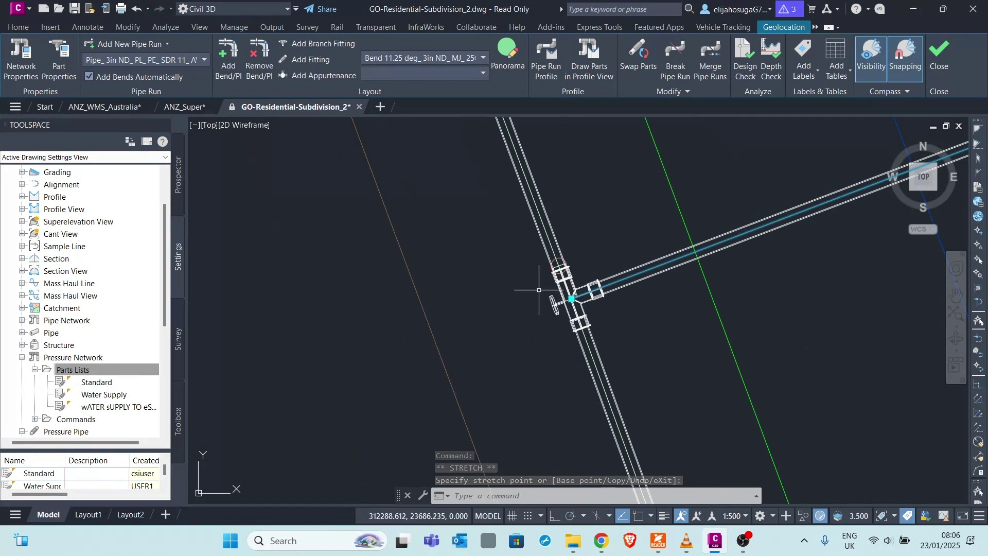
scroll(535, 288, down, 2)
scroll(530, 268, down, 1)
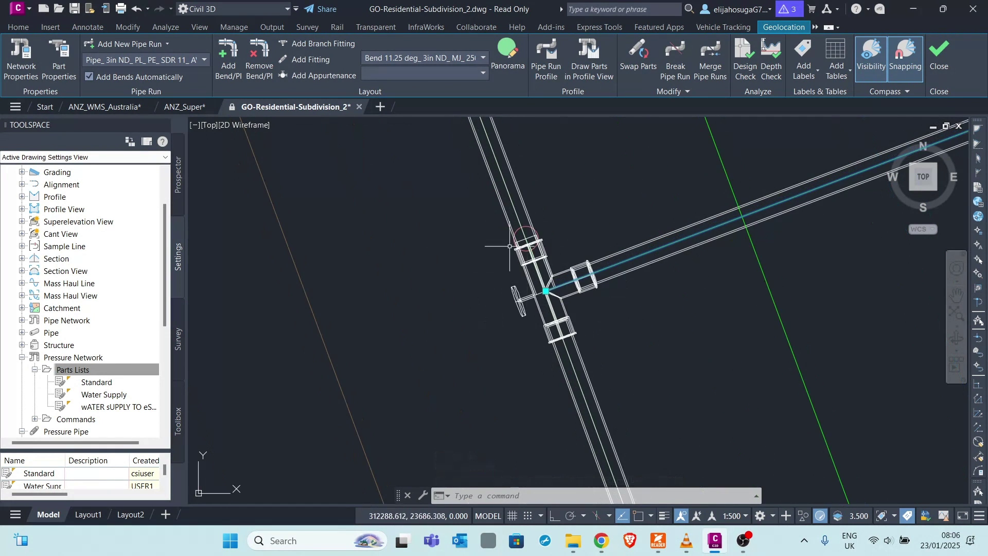
scroll(519, 252, down, 2)
scroll(515, 247, up, 3)
scroll(501, 249, down, 2)
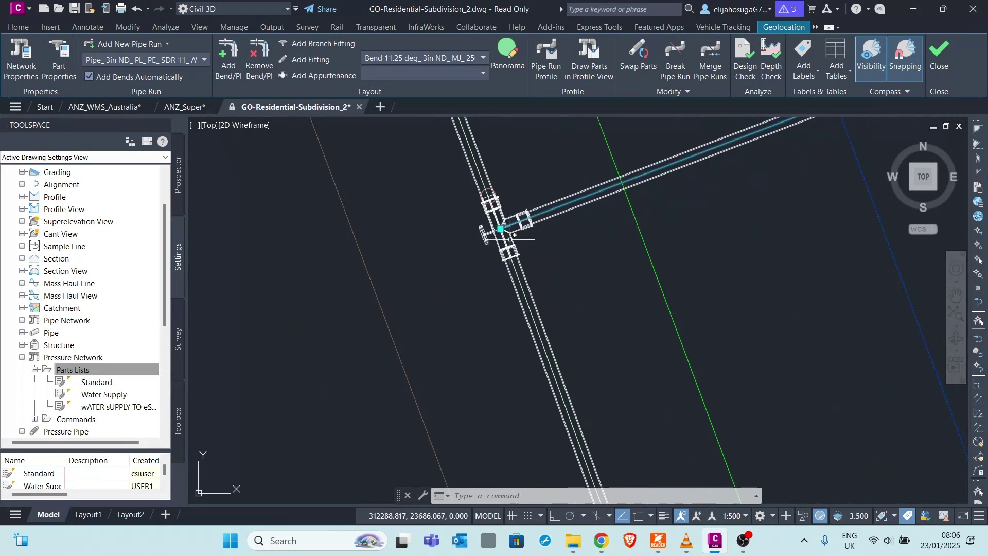
scroll(498, 252, down, 2)
scroll(489, 252, up, 5)
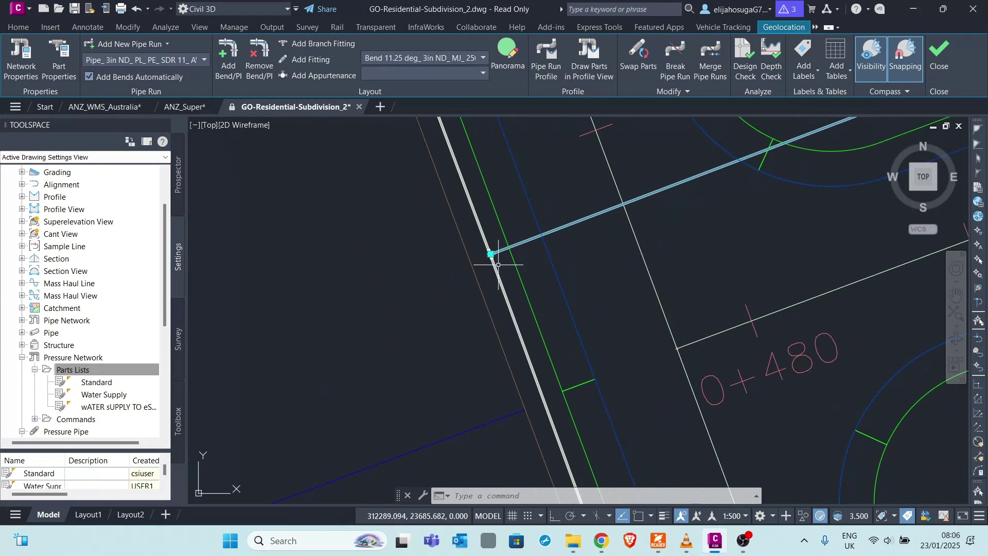
scroll(488, 255, down, 3)
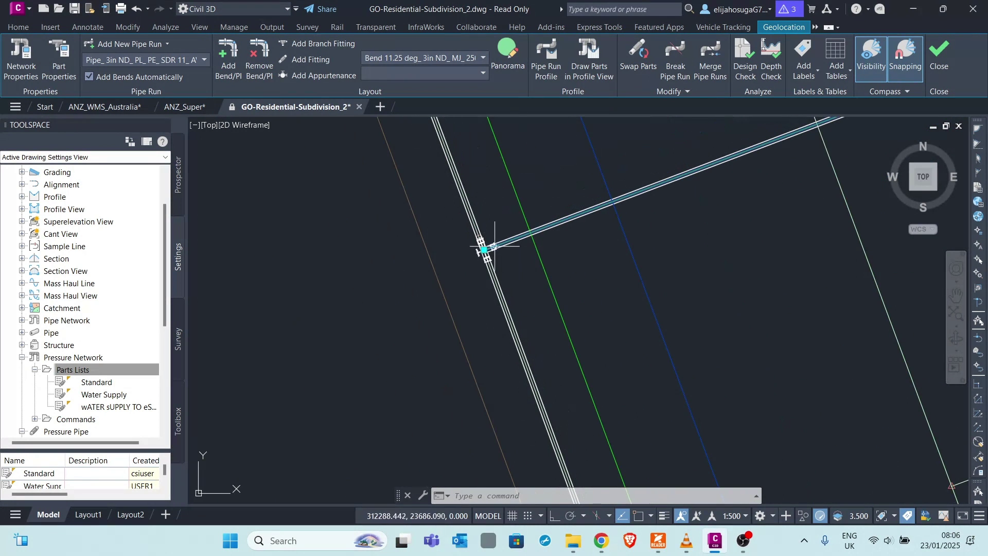
scroll(481, 250, up, 2)
scroll(467, 252, down, 3)
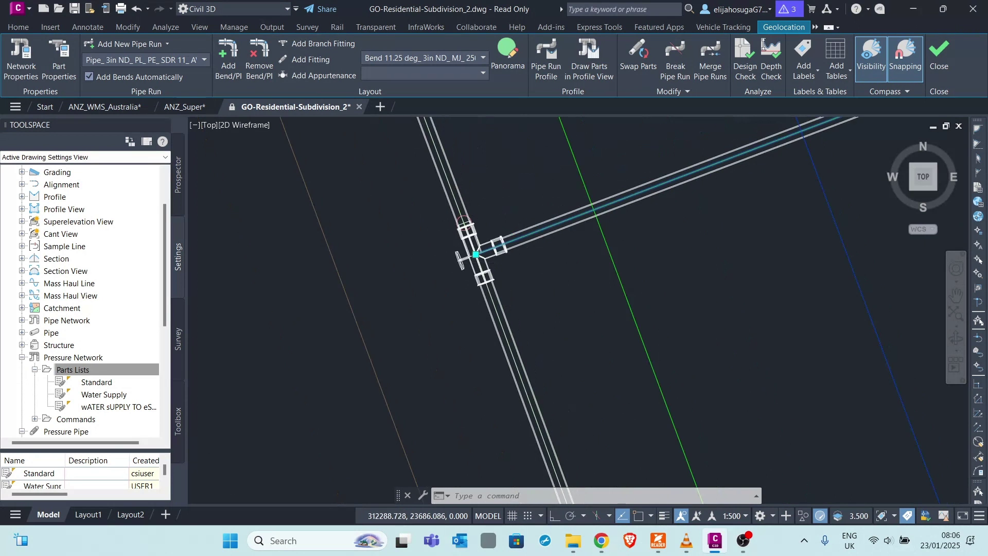
scroll(553, 277, down, 3)
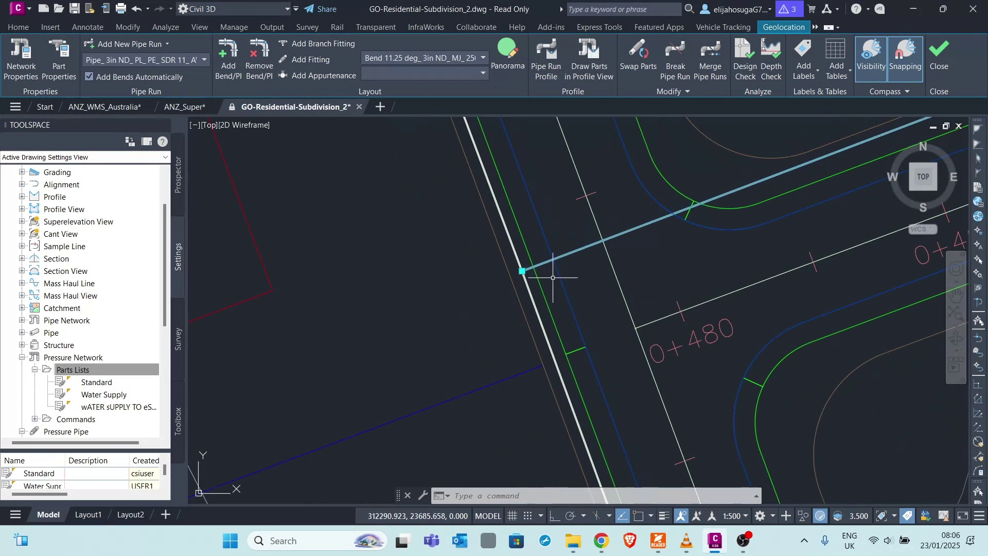
scroll(537, 278, up, 3)
scroll(448, 247, up, 2)
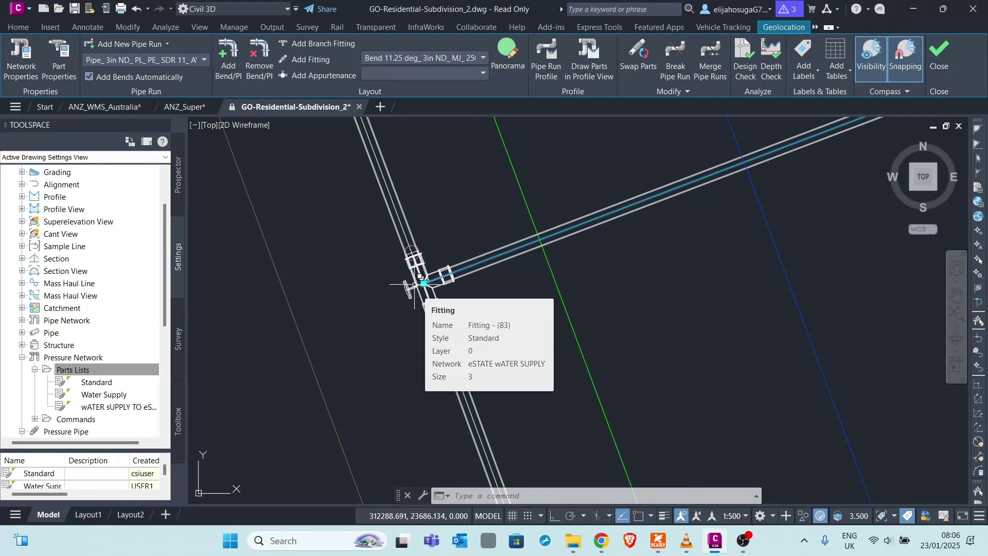
scroll(427, 288, down, 5)
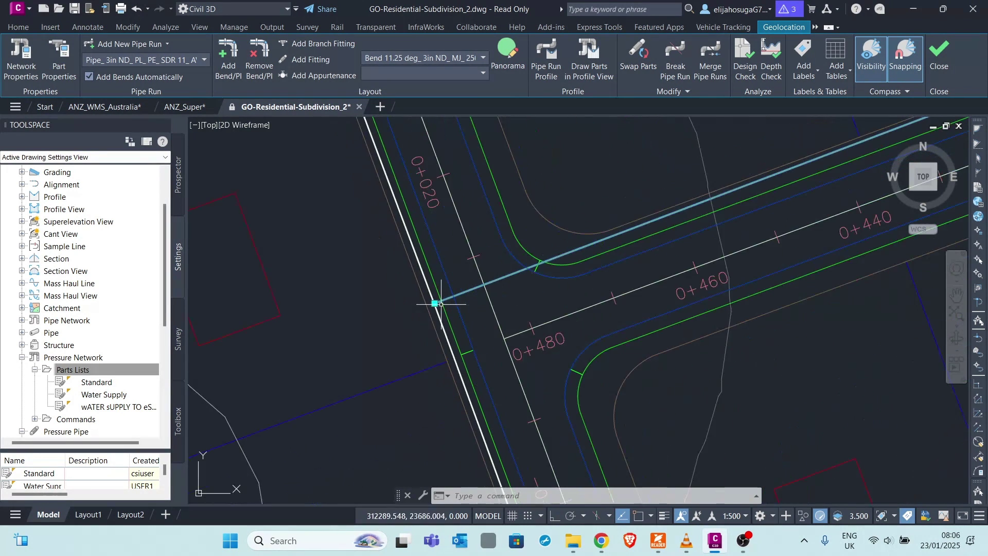
scroll(439, 306, up, 5)
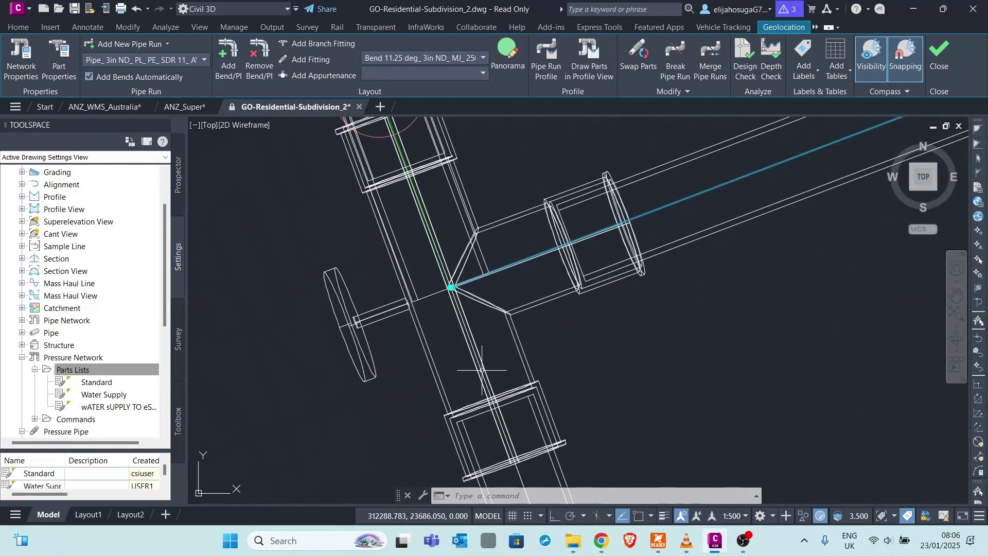
Step: Select the junction's tee fitting with the adjoining loop and branch pipes and open them in the Object Viewer
scroll(543, 365, up, 4)
click(547, 381)
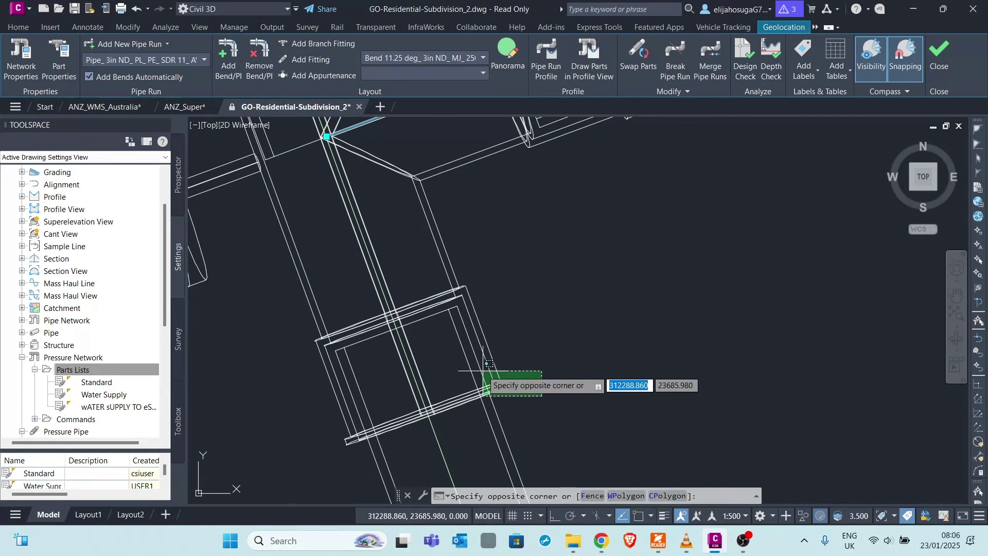
click(474, 363)
click(475, 363)
scroll(492, 368, down, 3)
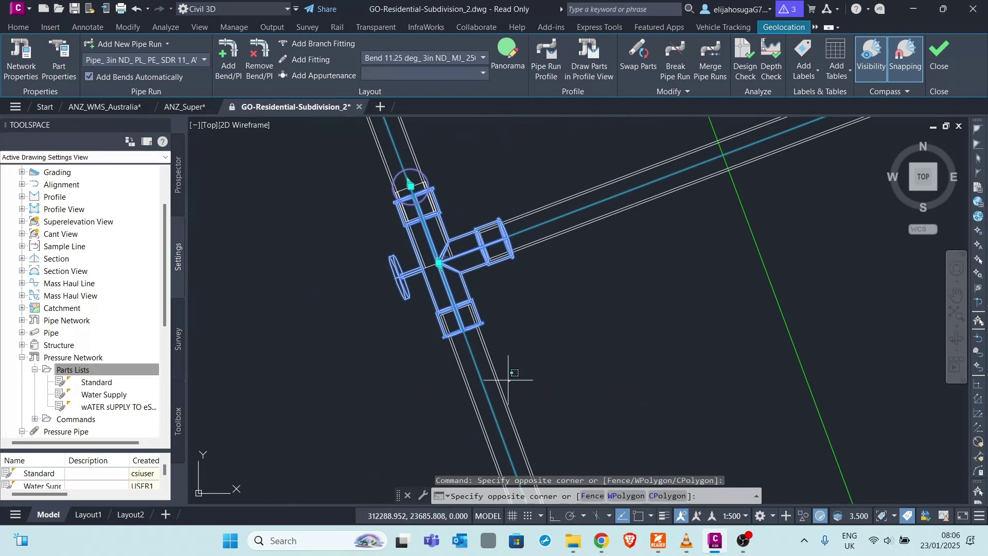
scroll(540, 208, up, 4)
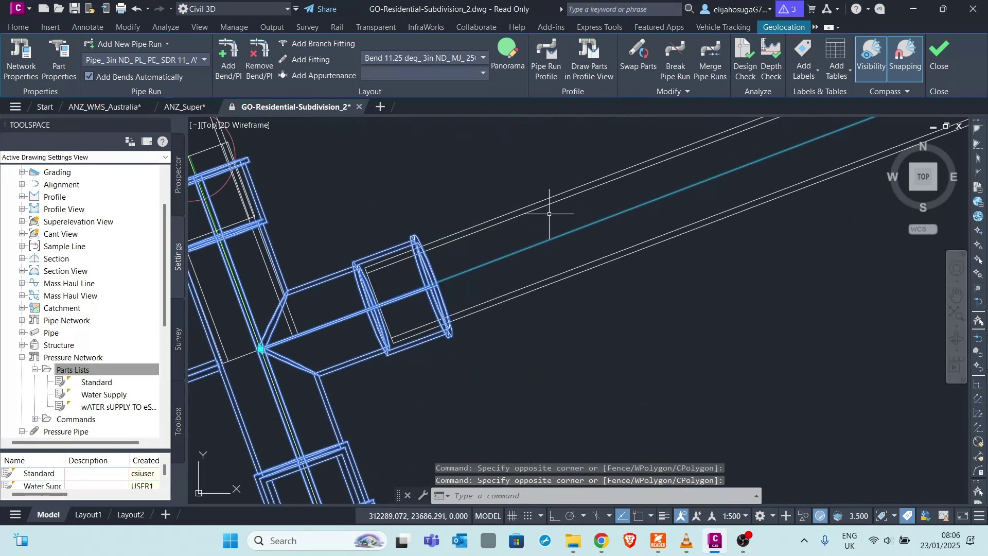
click(516, 193)
scroll(511, 181, down, 4)
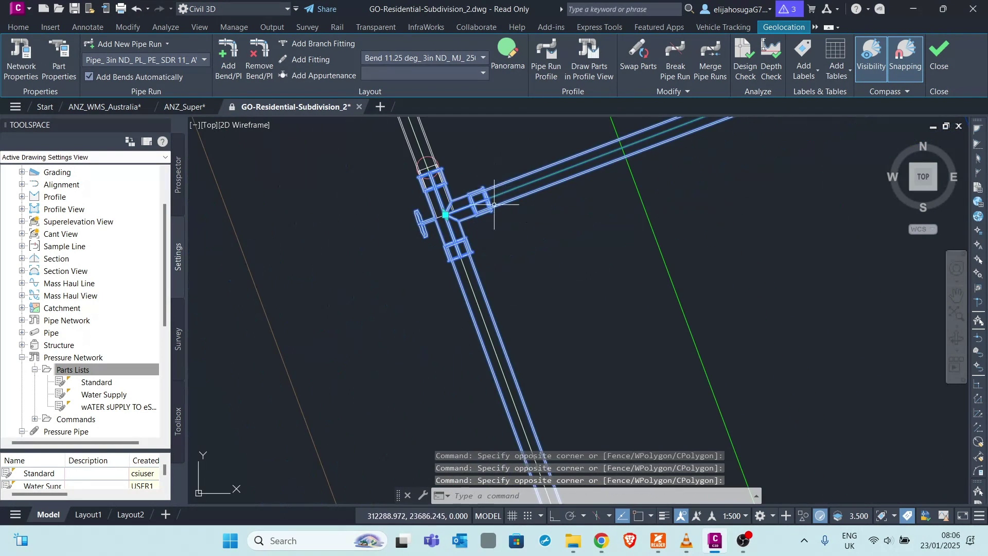
right_click(502, 233)
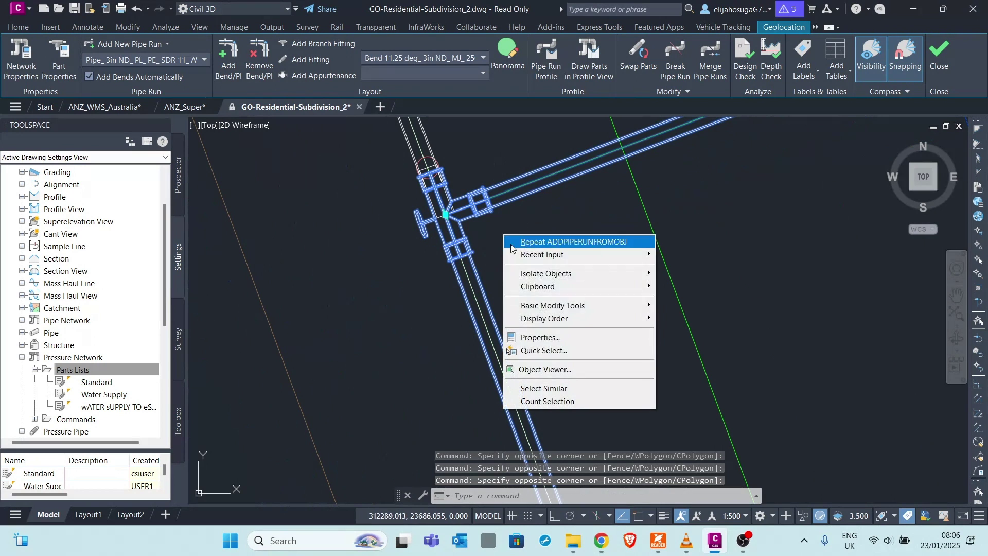
click(540, 369)
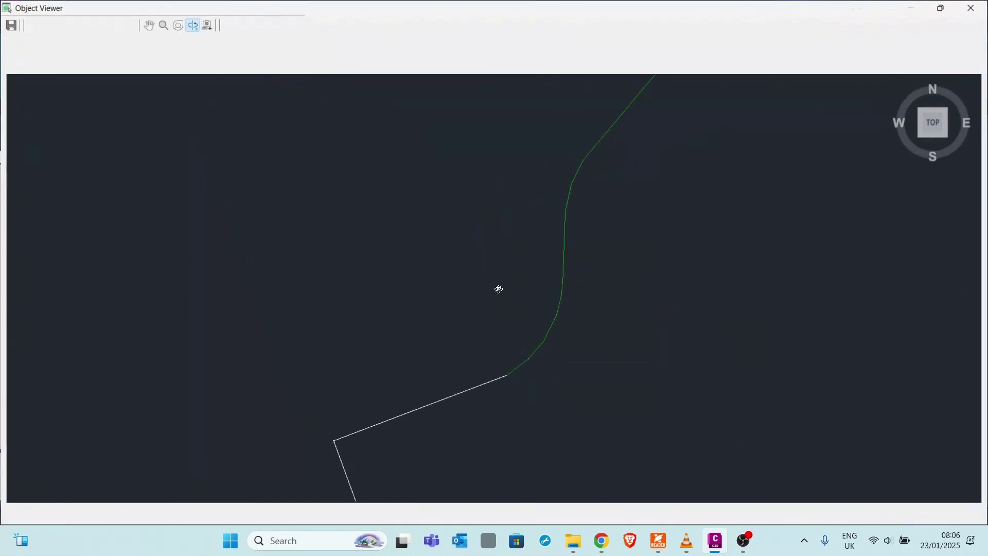
Step: Inspect the tee connection and its adjoining pipes in 3D, and close the Object Viewer
drag(404, 432, 373, 376)
scroll(400, 384, up, 4)
middle_drag(400, 384, 629, 291)
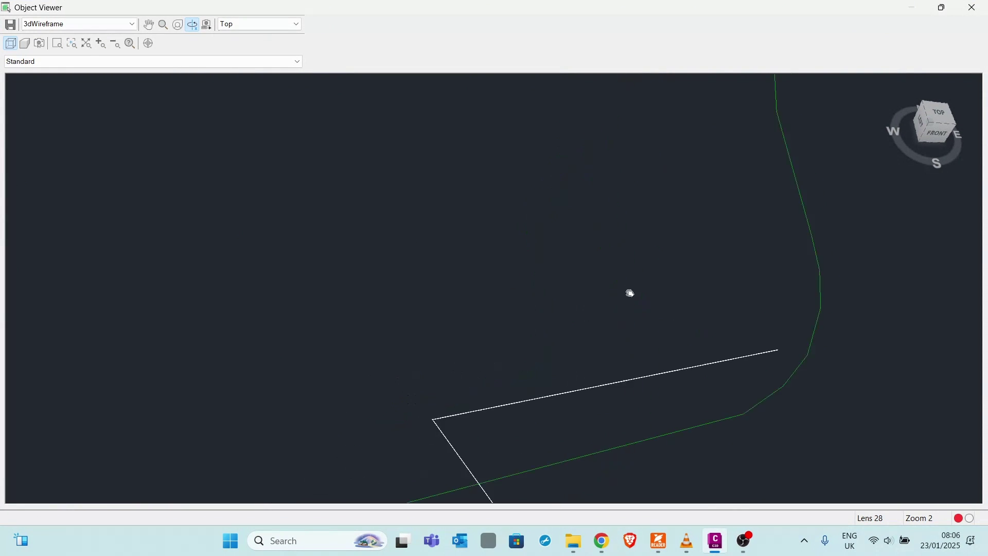
scroll(430, 377, up, 3)
middle_drag(452, 409, 516, 320)
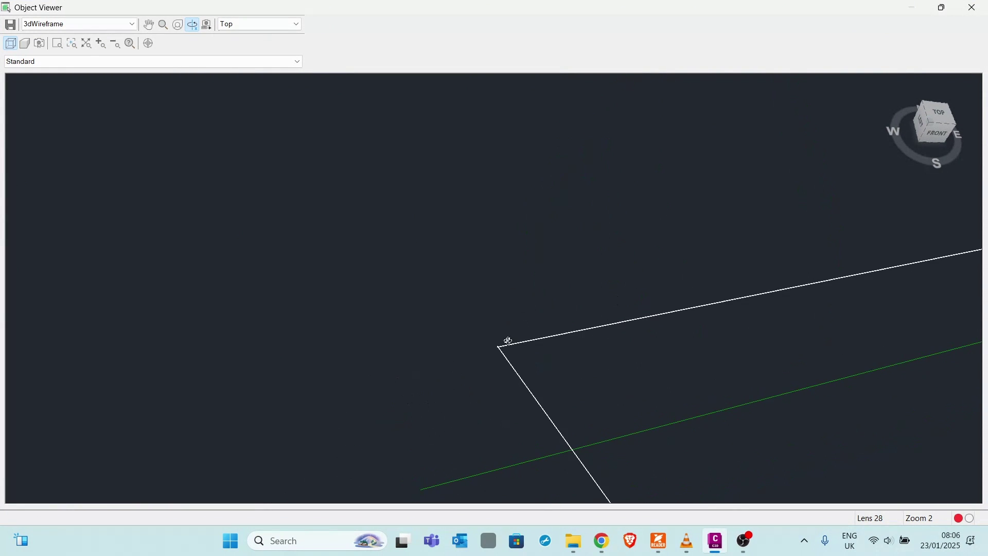
scroll(504, 375, up, 2)
middle_drag(503, 413, 439, 212)
mouse_move(540, 369)
middle_down()
mouse_move(521, 333)
mouse_move(536, 361)
middle_up()
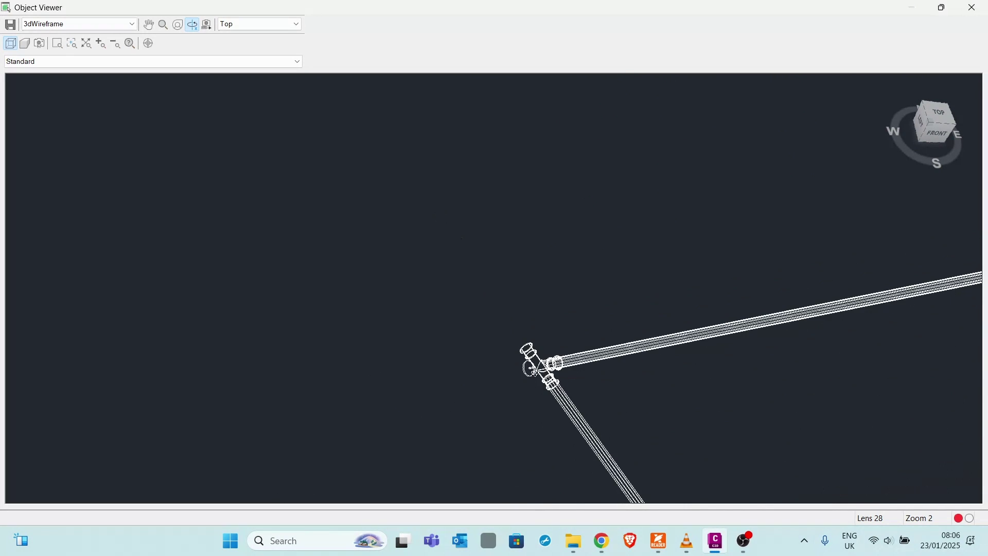
scroll(491, 331, up, 3)
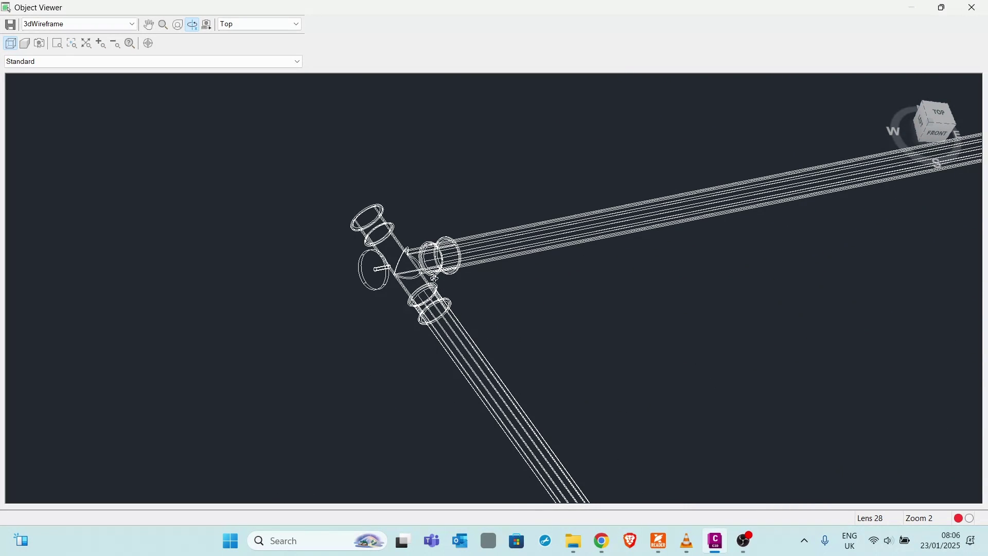
scroll(434, 277, down, 3)
middle_drag(527, 273, 428, 299)
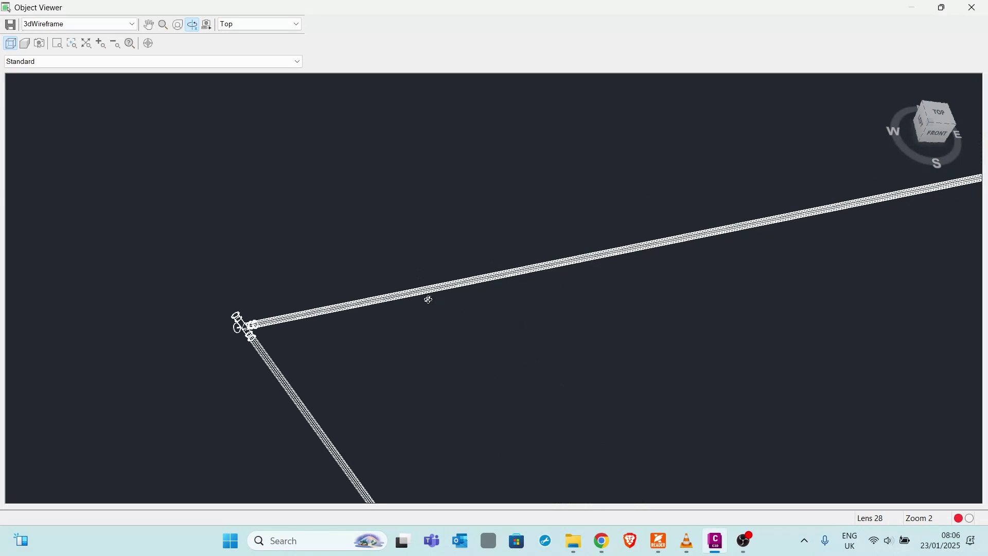
scroll(307, 316, up, 3)
middle_drag(307, 316, 256, 319)
scroll(432, 364, down, 3)
scroll(316, 392, up, 4)
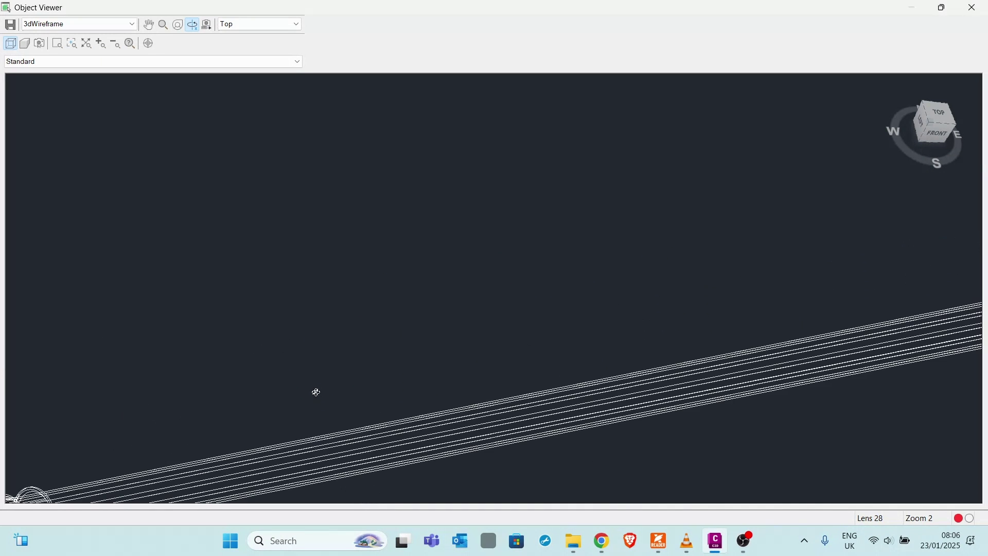
scroll(324, 381, down, 3)
middle_drag(333, 372, 458, 264)
scroll(294, 329, up, 2)
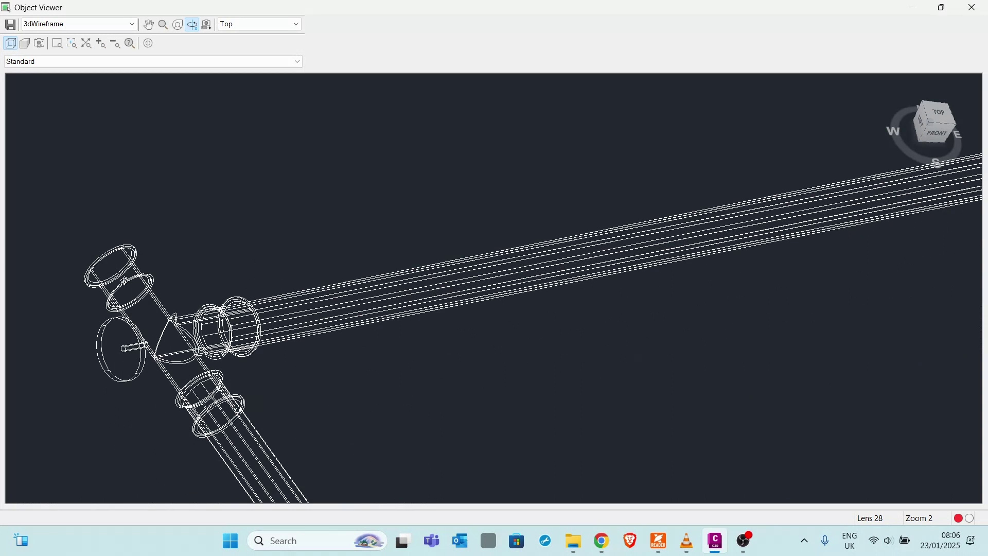
scroll(268, 261, down, 2)
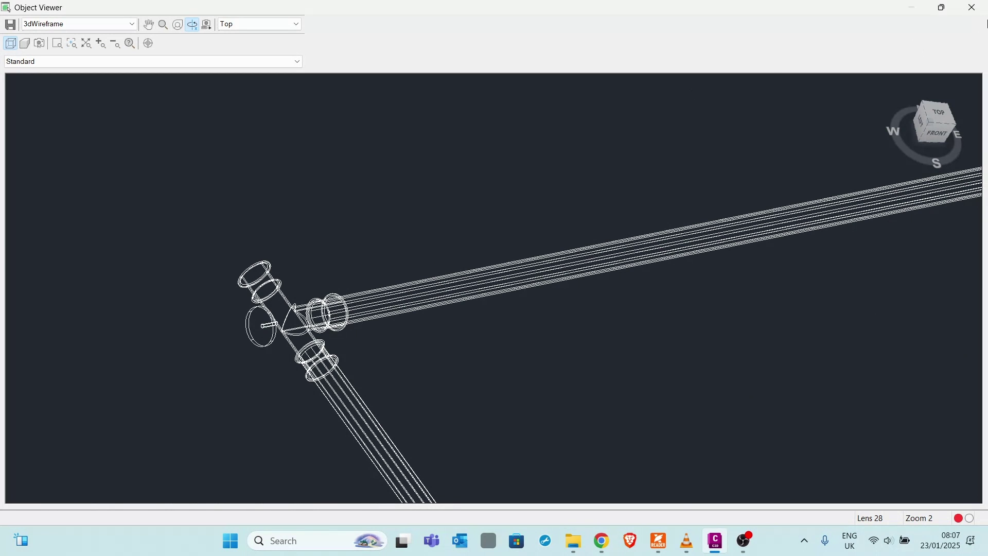
click(972, 7)
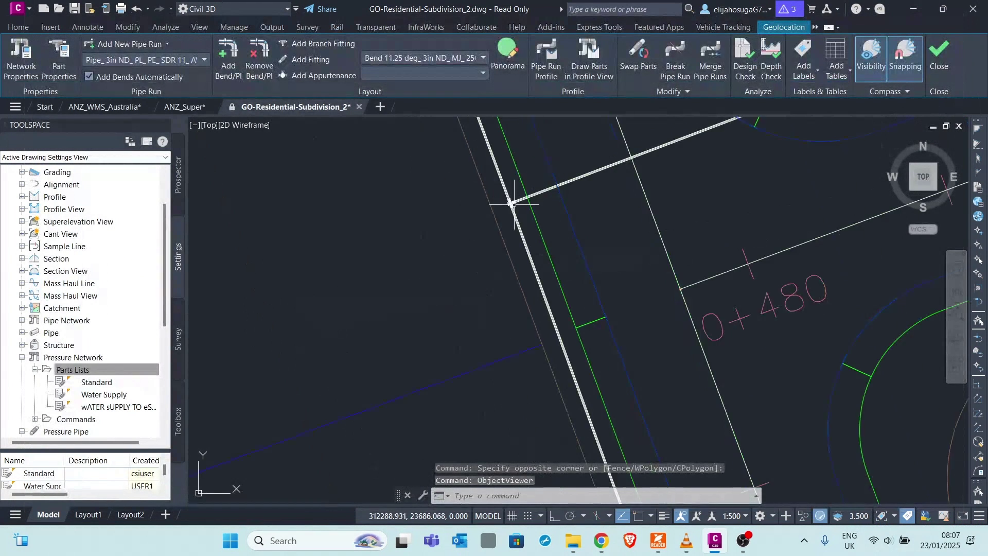
Step: Review the pipe network around the whole loop road and at its junction with the branch road
scroll(512, 204, down, 6)
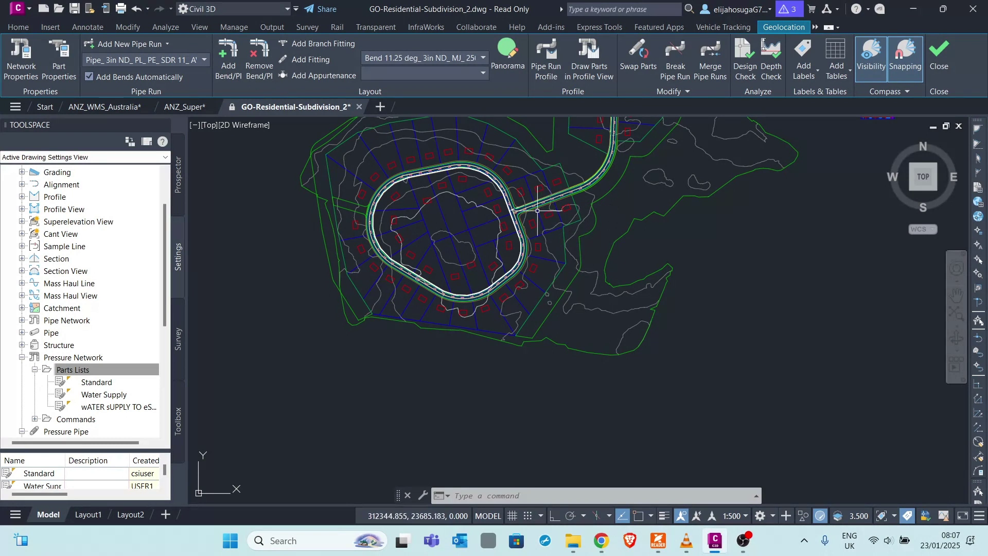
scroll(537, 210, up, 5)
scroll(518, 220, down, 9)
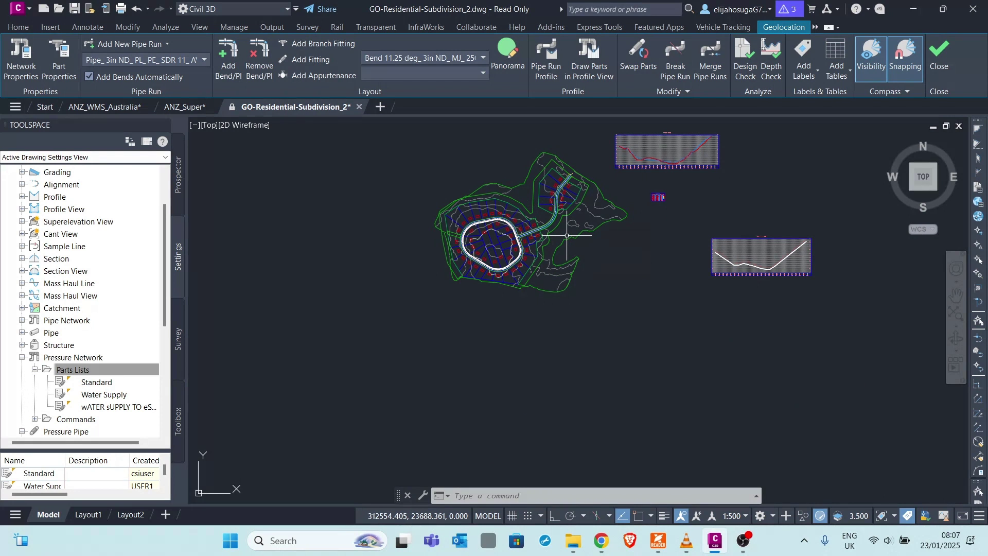
scroll(500, 274, up, 7)
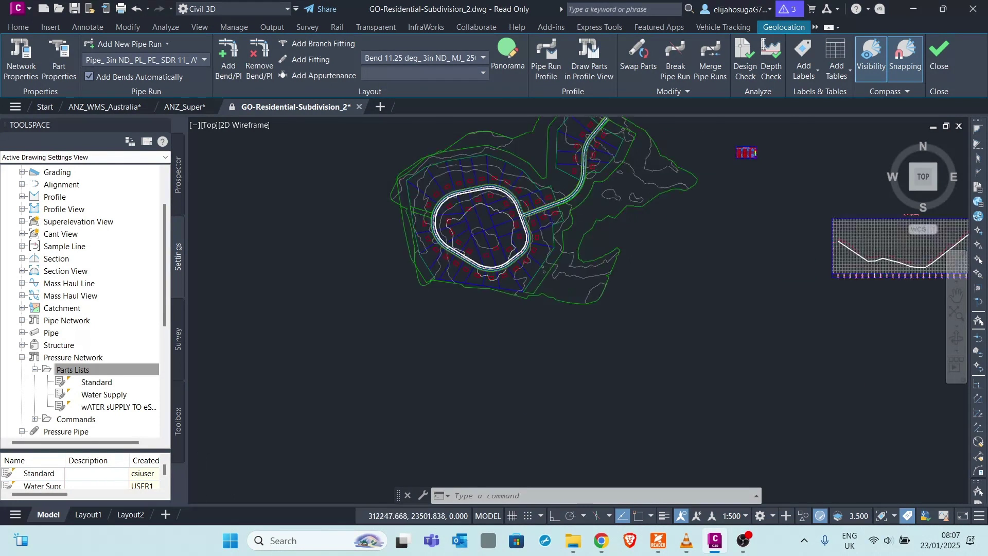
scroll(538, 319, down, 7)
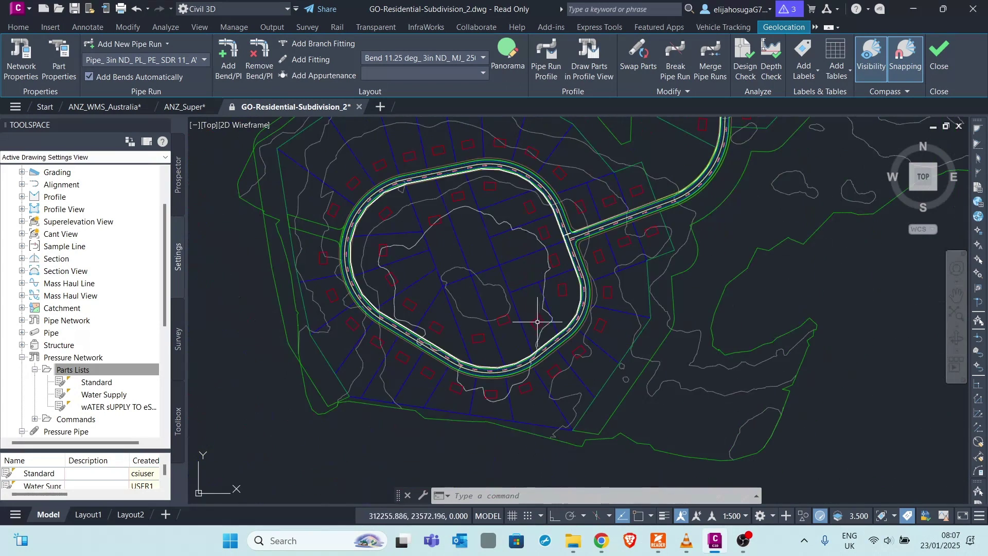
scroll(538, 273, up, 8)
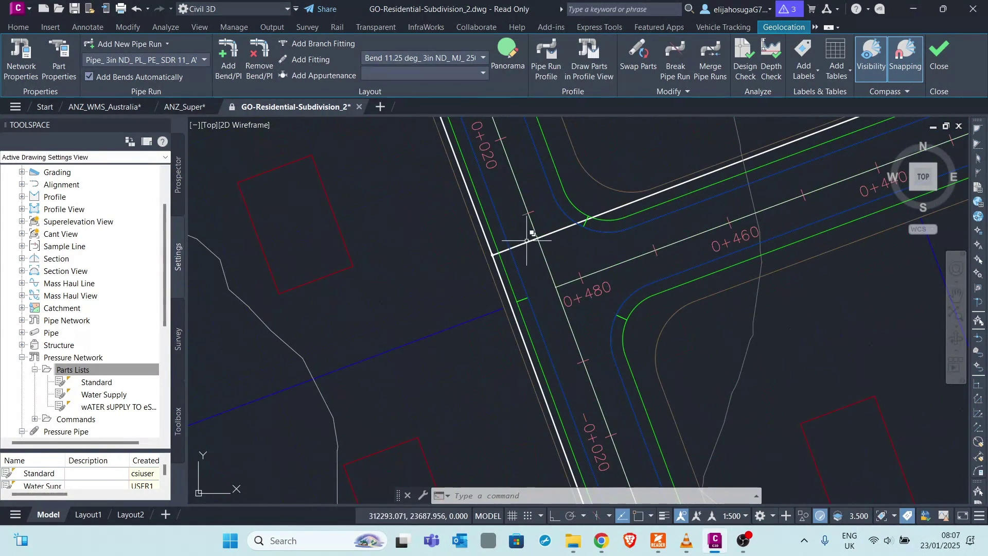
Step: Inspect the tee and valve joining the branch pipe to the loop pipe near station 0+480, along with the adjoining pipe runs
scroll(498, 253, up, 3)
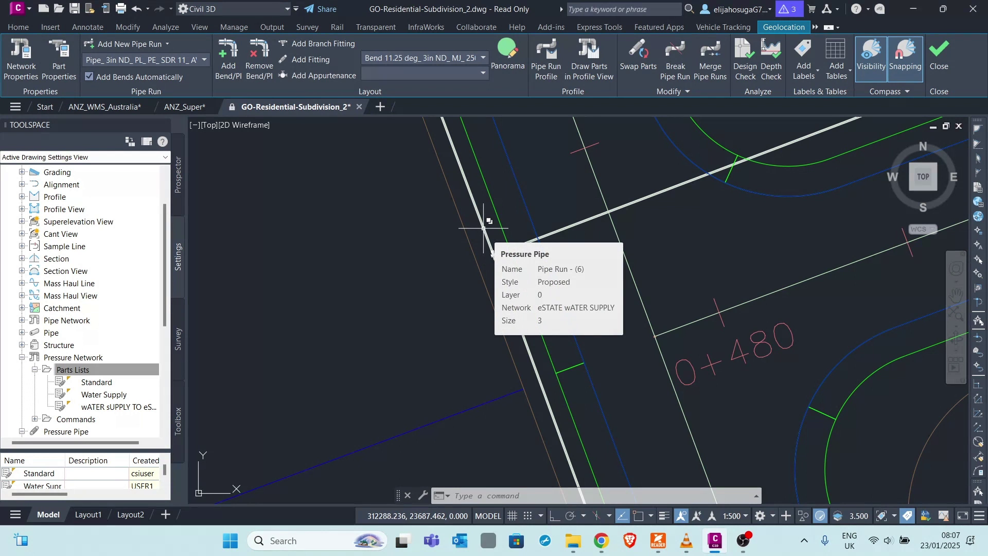
scroll(484, 231, up, 4)
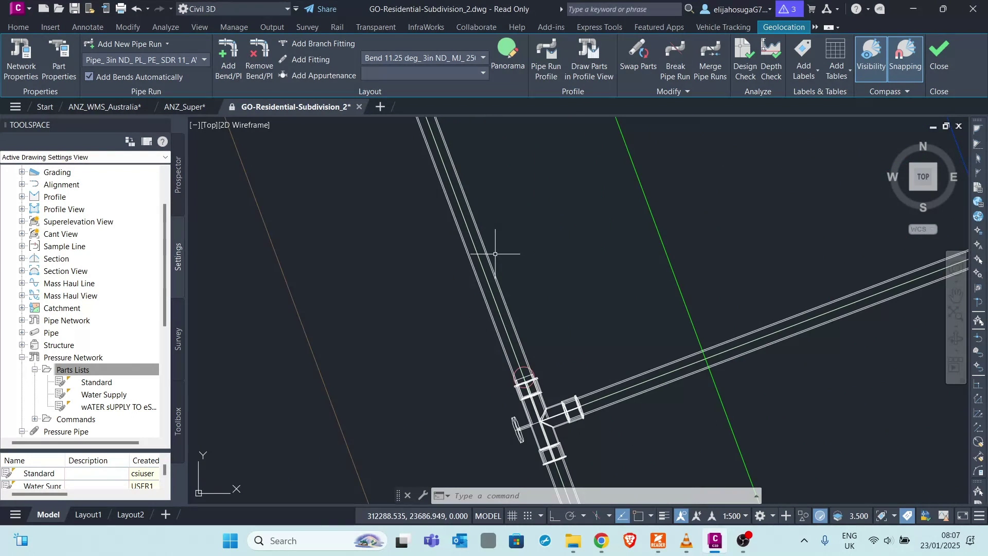
scroll(494, 254, down, 3)
scroll(492, 255, up, 3)
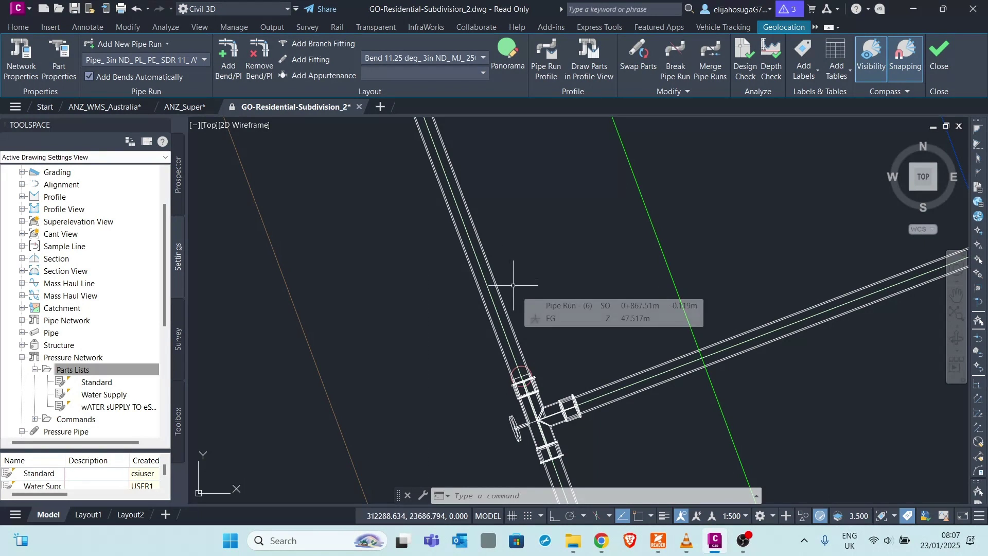
scroll(510, 287, down, 1)
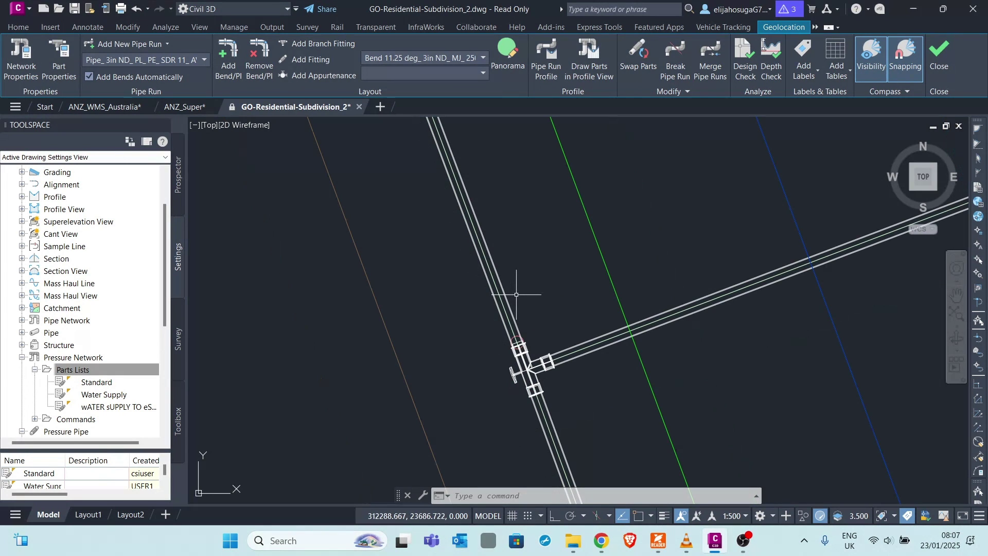
scroll(548, 317, down, 3)
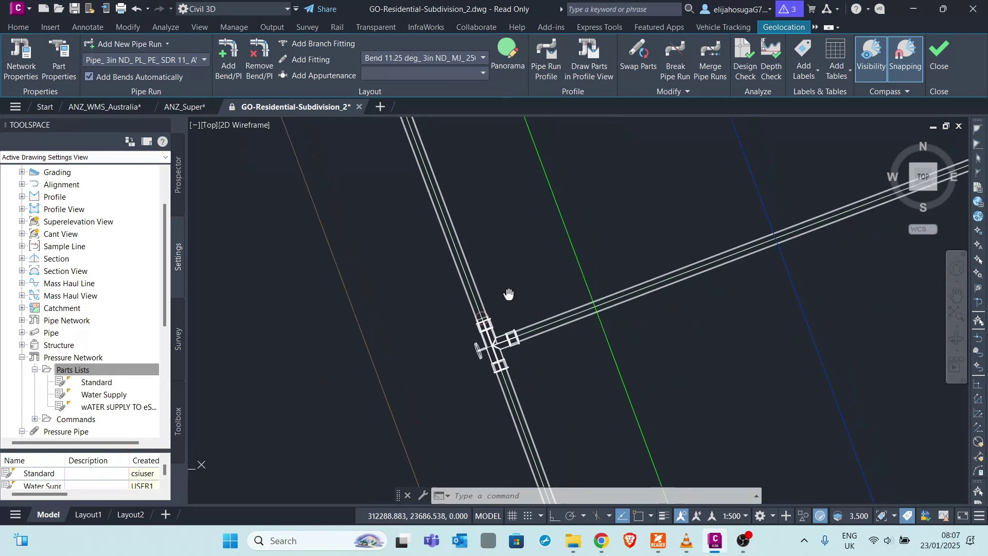
middle_drag(564, 341, 496, 280)
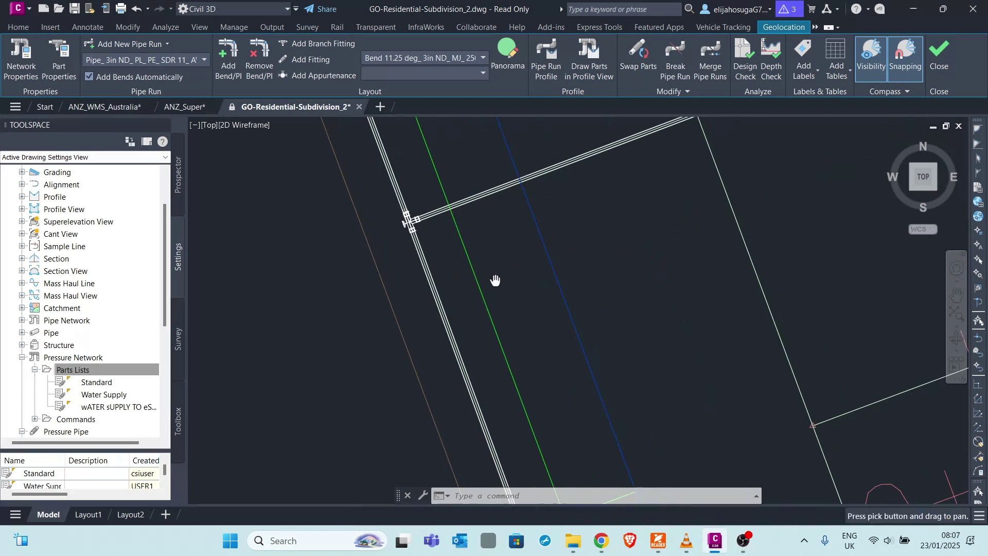